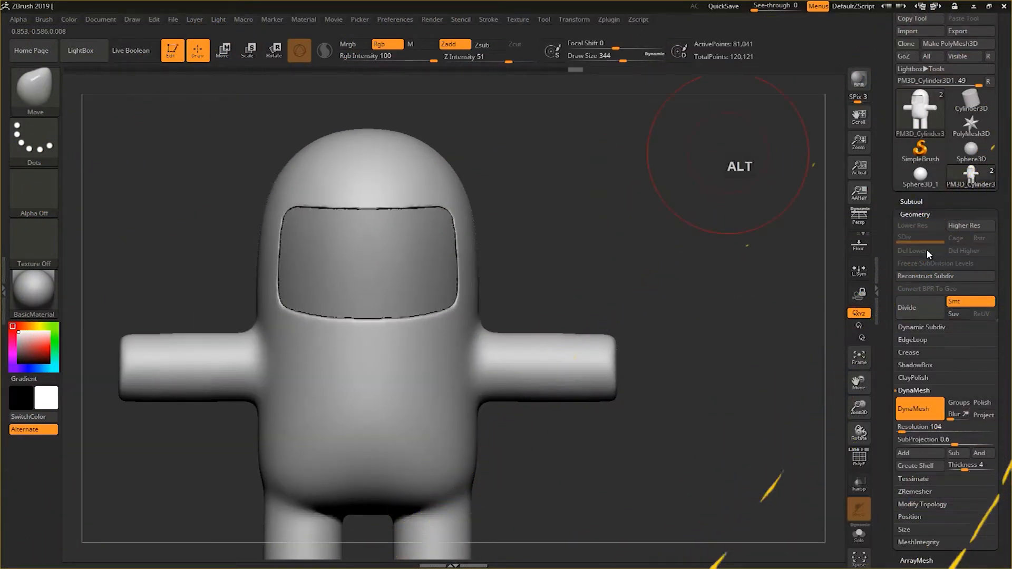
Orbit and zoom around the character to inspect the body, visor, arms and legs.
{"action": "left_click_drag", "start_coordinate": [709, 387], "coordinate": [709, 299], "text": "alt"}
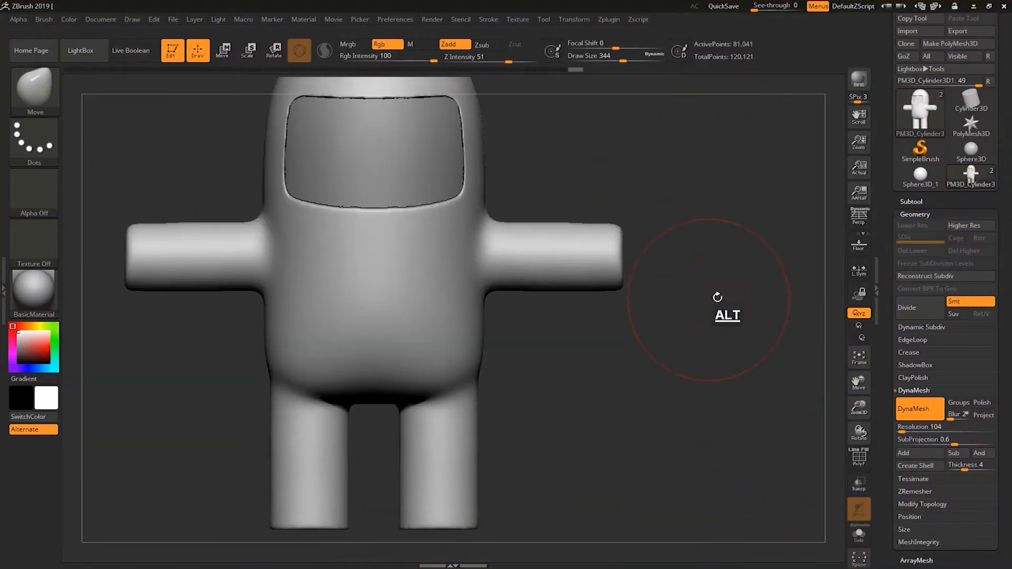
{"action": "left_click_drag", "start_coordinate": [653, 346], "coordinate": [632, 330], "text": "alt"}
{"action": "key", "text": "s"}
{"action": "mouse_move", "coordinate": [585, 230]}
{"action": "left_mouse_down"}
{"action": "mouse_move", "coordinate": [601, 227]}
{"action": "mouse_move", "coordinate": [644, 272]}
{"action": "mouse_move", "coordinate": [622, 280]}
{"action": "mouse_move", "coordinate": [629, 240]}
{"action": "mouse_move", "coordinate": [627, 283]}
{"action": "mouse_move", "coordinate": [628, 243]}
{"action": "left_mouse_up"}
{"action": "key", "text": "s"}
{"action": "left_click", "coordinate": [651, 272]}
{"action": "mouse_move", "coordinate": [650, 276]}
{"action": "left_mouse_down"}
{"action": "mouse_move", "coordinate": [596, 278]}
{"action": "mouse_move", "coordinate": [650, 250]}
{"action": "mouse_move", "coordinate": [609, 274]}
{"action": "mouse_move", "coordinate": [605, 245]}
{"action": "left_mouse_up"}
{"action": "left_click_drag", "start_coordinate": [702, 240], "coordinate": [692, 314]}
{"action": "mouse_move", "coordinate": [621, 298]}
{"action": "left_mouse_down", "text": "shift"}
{"action": "mouse_move", "coordinate": [585, 294]}
{"action": "mouse_move", "coordinate": [610, 287]}
{"action": "left_mouse_up", "text": "shift"}
{"action": "mouse_move", "coordinate": [704, 275]}
{"action": "left_mouse_down"}
{"action": "mouse_move", "coordinate": [716, 213]}
{"action": "mouse_move", "coordinate": [727, 237]}
{"action": "mouse_move", "coordinate": [683, 235]}
{"action": "left_mouse_up"}
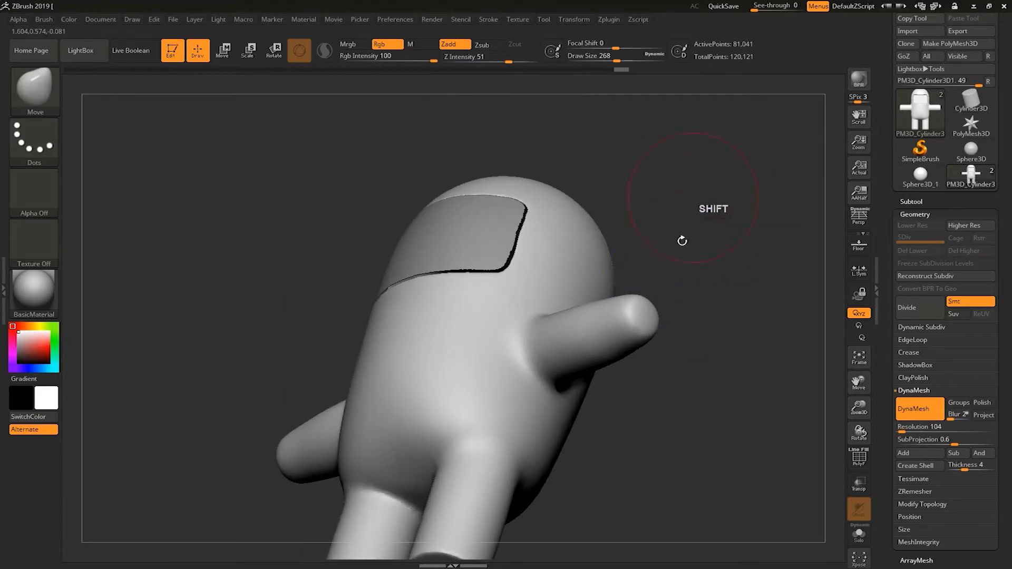
{"action": "left_click_drag", "start_coordinate": [627, 326], "coordinate": [649, 330], "text": "shift"}
{"action": "mouse_move", "coordinate": [682, 406]}
{"action": "left_mouse_down", "text": "alt"}
{"action": "mouse_move", "coordinate": [657, 339]}
{"action": "mouse_move", "coordinate": [614, 337]}
{"action": "left_mouse_up", "text": "alt"}
{"action": "left_click_drag", "start_coordinate": [635, 272], "coordinate": [636, 264], "text": "shift"}
{"action": "left_click_drag", "start_coordinate": [754, 316], "coordinate": [646, 314], "text": "shift"}
{"action": "left_click_drag", "start_coordinate": [678, 264], "coordinate": [671, 261], "text": "shift"}
{"action": "mouse_move", "coordinate": [599, 382]}
{"action": "left_mouse_down", "text": "shift"}
{"action": "mouse_move", "coordinate": [684, 366]}
{"action": "mouse_move", "coordinate": [648, 323]}
{"action": "mouse_move", "coordinate": [660, 363]}
{"action": "mouse_move", "coordinate": [686, 316]}
{"action": "mouse_move", "coordinate": [657, 333]}
{"action": "mouse_move", "coordinate": [655, 270]}
{"action": "left_mouse_up", "text": "shift"}
Append a Sphere3D as a new subtool to the character.
{"action": "left_click", "coordinate": [903, 205]}
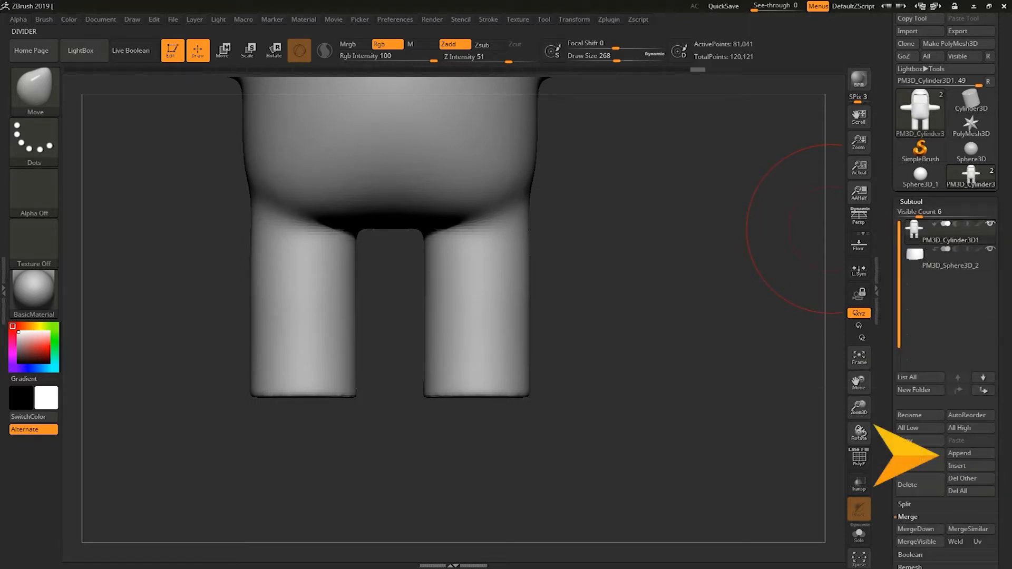
{"action": "left_click", "coordinate": [958, 455]}
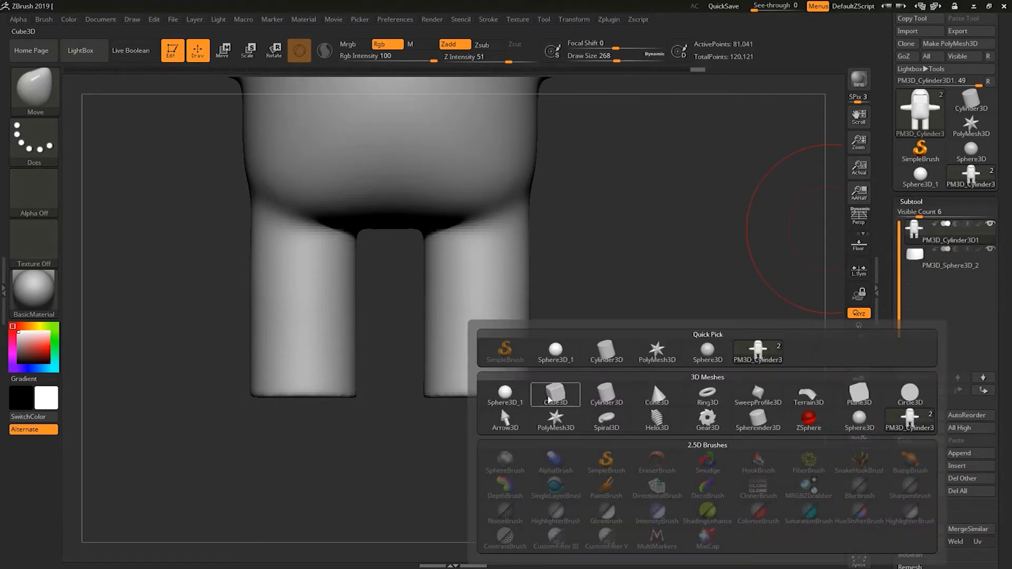
{"action": "left_click", "coordinate": [510, 399]}
{"action": "left_click_drag", "start_coordinate": [601, 398], "coordinate": [647, 302], "text": "alt"}
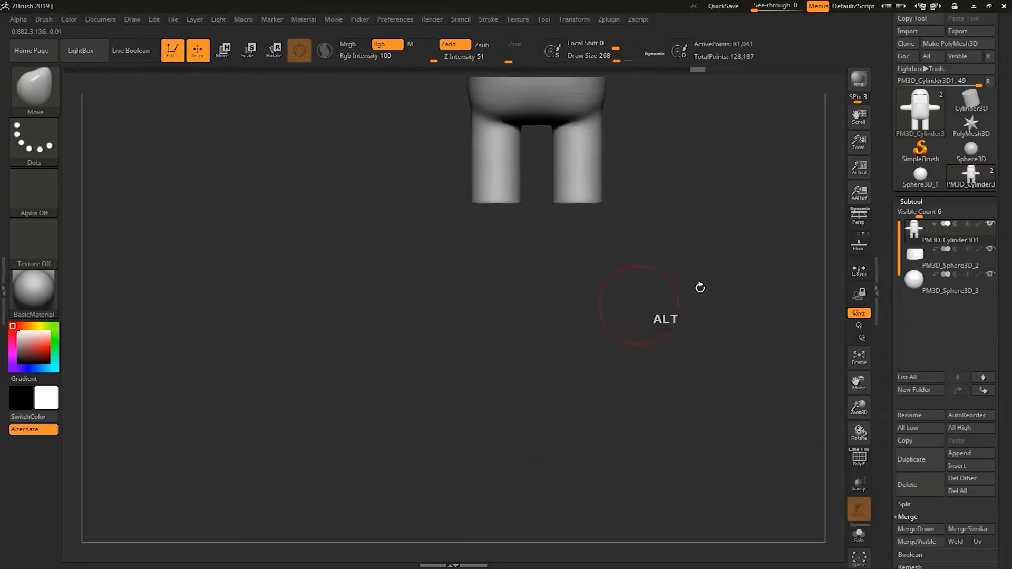
Select the new sphere subtool and move and scale it with the gizmo to sit at the bottom of the right leg.
{"action": "left_click", "coordinate": [936, 293]}
{"action": "left_click_drag", "start_coordinate": [749, 169], "coordinate": [647, 405], "text": "alt"}
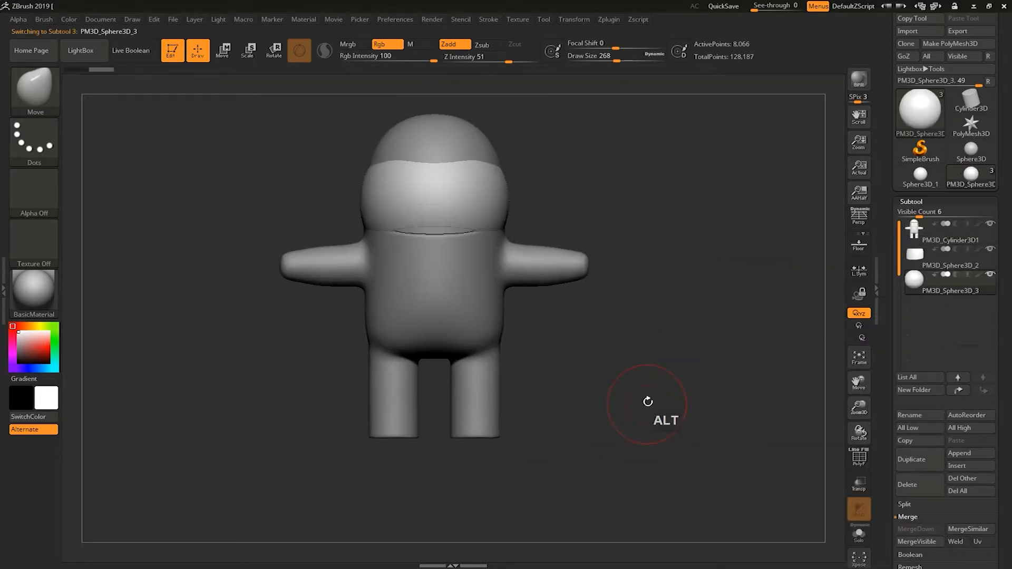
{"action": "key", "text": "w"}
{"action": "left_click_drag", "start_coordinate": [430, 138], "coordinate": [421, 373]}
{"action": "left_click_drag", "start_coordinate": [602, 411], "coordinate": [616, 396], "text": "alt"}
{"action": "left_click_drag", "start_coordinate": [346, 261], "coordinate": [513, 349]}
{"action": "left_click_drag", "start_coordinate": [561, 372], "coordinate": [501, 353]}
{"action": "left_click_drag", "start_coordinate": [540, 237], "coordinate": [561, 255]}
{"action": "mouse_move", "coordinate": [480, 272]}
{"action": "left_mouse_down"}
{"action": "mouse_move", "coordinate": [454, 274]}
{"action": "mouse_move", "coordinate": [464, 273]}
{"action": "left_mouse_up"}
{"action": "left_click_drag", "start_coordinate": [434, 391], "coordinate": [477, 385]}
{"action": "left_click_drag", "start_coordinate": [459, 275], "coordinate": [435, 274]}
{"action": "left_click_drag", "start_coordinate": [474, 323], "coordinate": [474, 337], "text": "alt"}
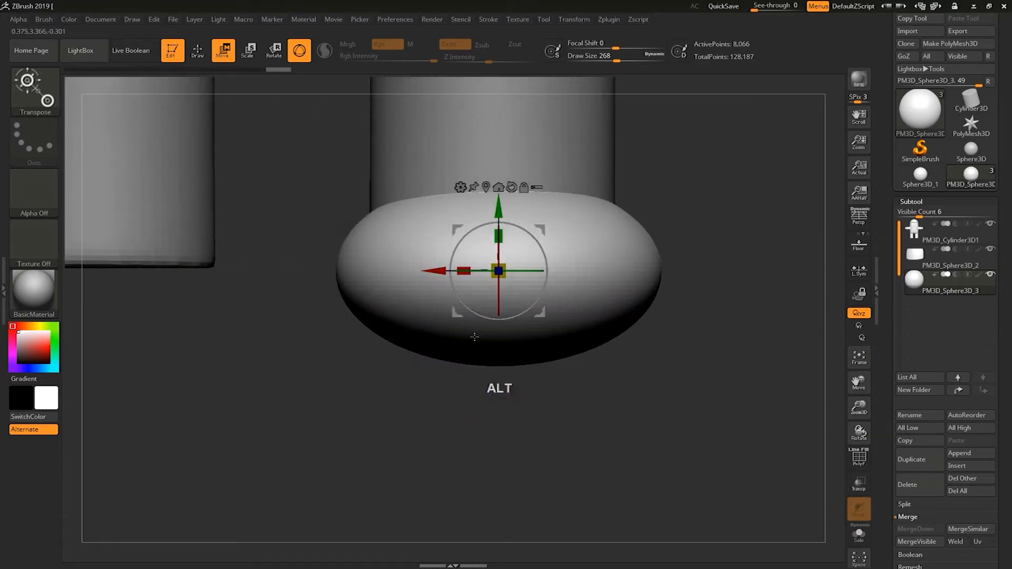
{"action": "left_click_drag", "start_coordinate": [463, 271], "coordinate": [436, 273]}
{"action": "left_click_drag", "start_coordinate": [470, 395], "coordinate": [426, 388]}
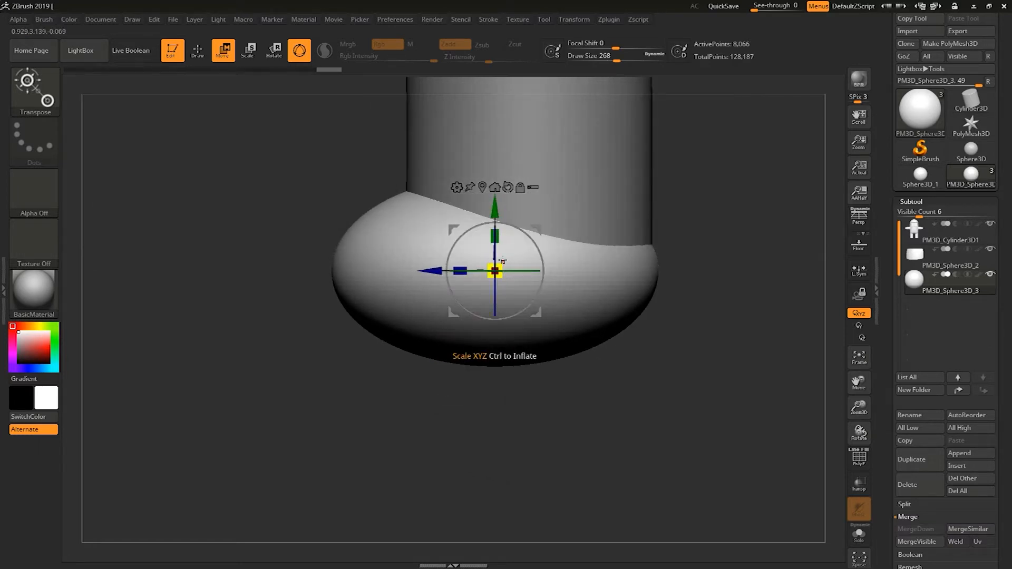
Add a Slice deformer to the sphere and cut away its lower half to form a flat-bottomed foot.
{"action": "left_click", "coordinate": [457, 189]}
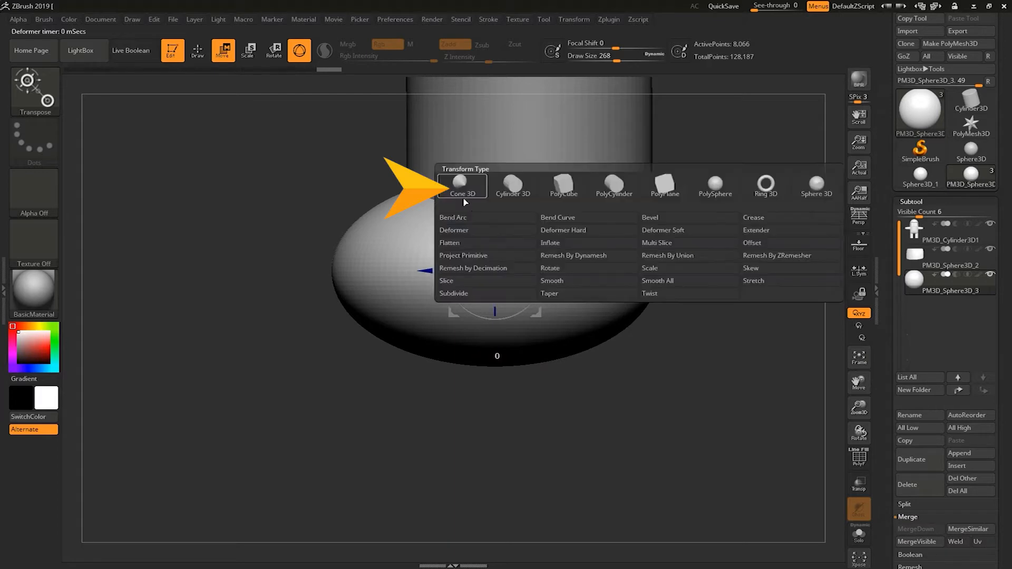
{"action": "left_click", "coordinate": [498, 242]}
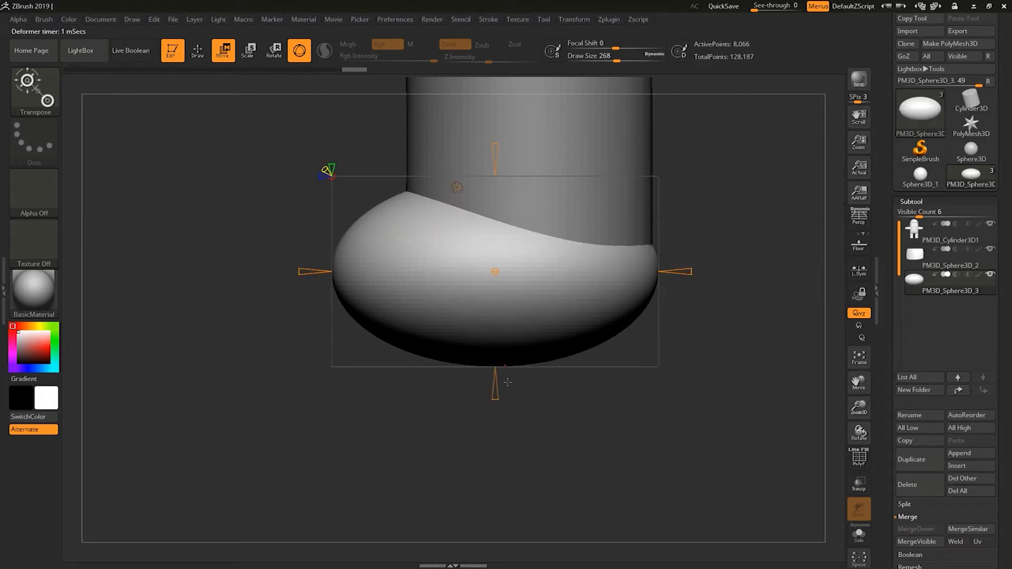
{"action": "left_click_drag", "start_coordinate": [495, 399], "coordinate": [494, 486]}
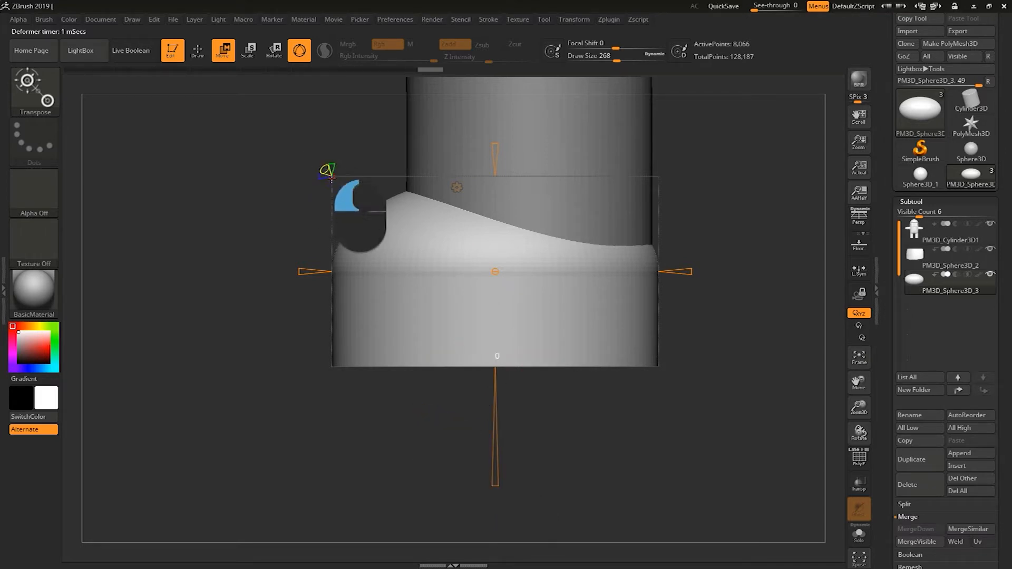
{"action": "mouse_move", "coordinate": [496, 487]}
{"action": "left_mouse_down"}
{"action": "mouse_move", "coordinate": [496, 509]}
{"action": "mouse_move", "coordinate": [487, 486]}
{"action": "mouse_move", "coordinate": [486, 496]}
{"action": "left_mouse_up"}
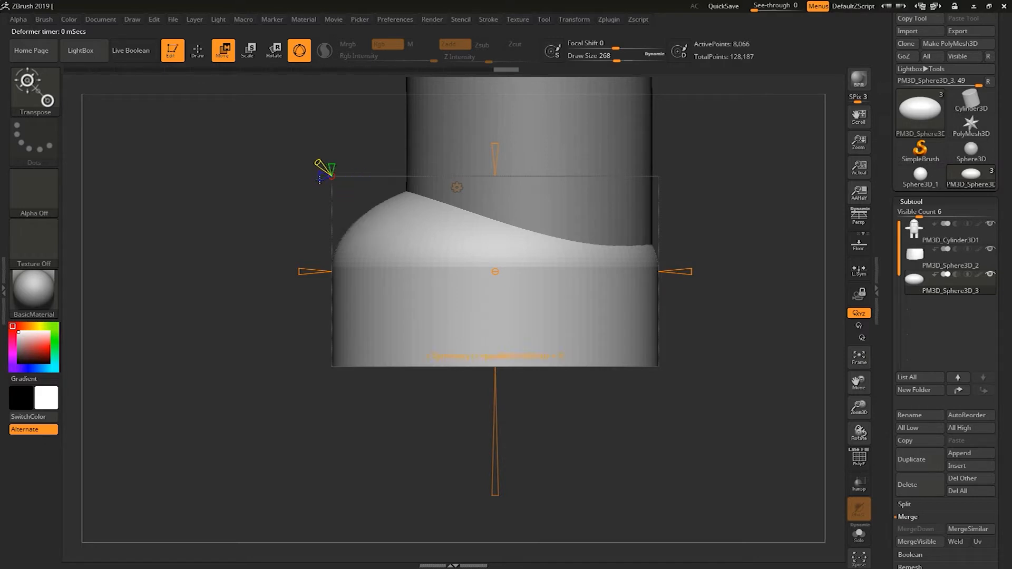
{"action": "left_click_drag", "start_coordinate": [694, 270], "coordinate": [691, 271]}
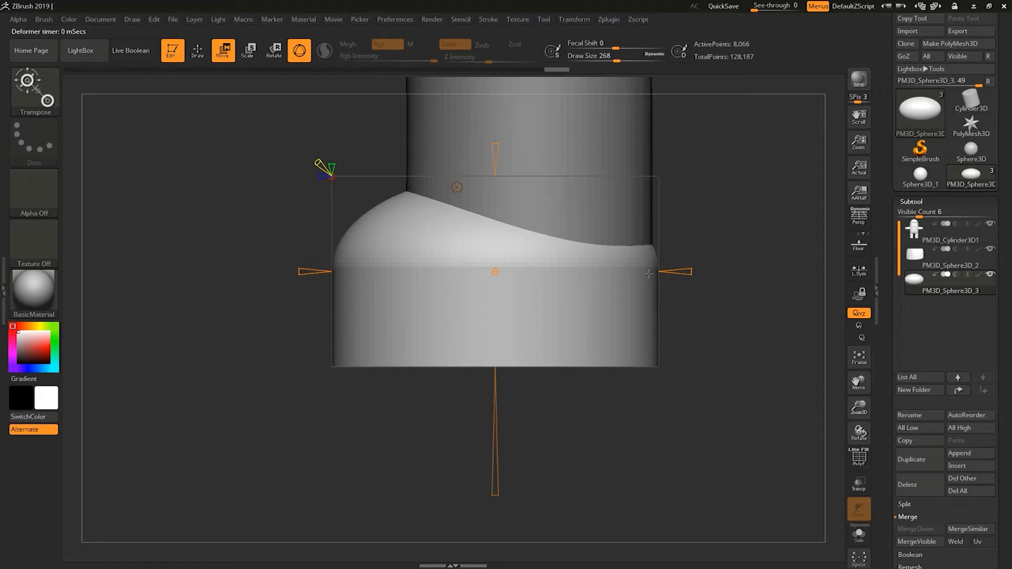
{"action": "left_click_drag", "start_coordinate": [589, 454], "coordinate": [595, 422]}
Add a Scale deformer and squash the foot shape vertically.
{"action": "left_click", "coordinate": [458, 188]}
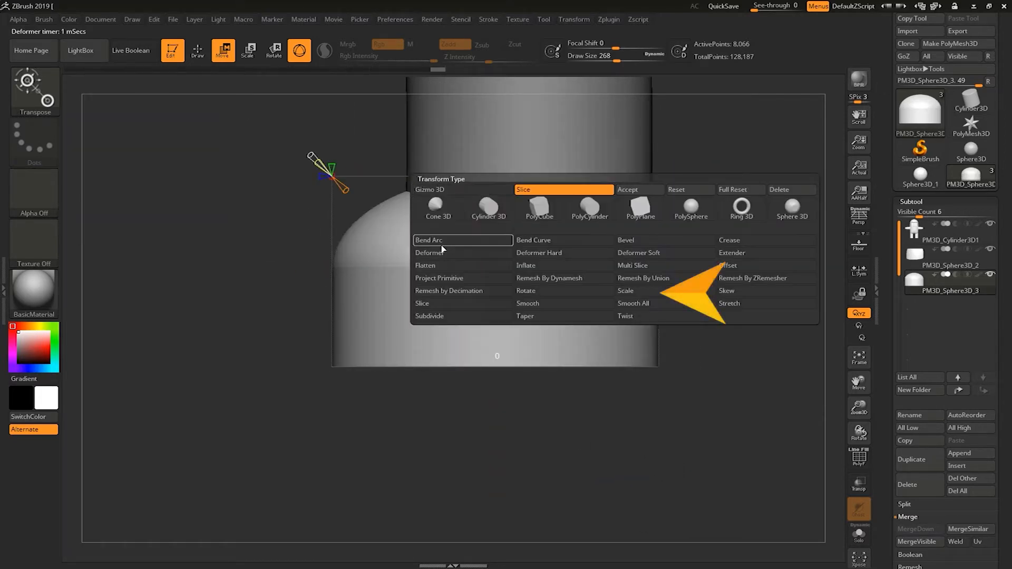
{"action": "left_click", "coordinate": [638, 292]}
{"action": "left_click_drag", "start_coordinate": [496, 374], "coordinate": [495, 380]}
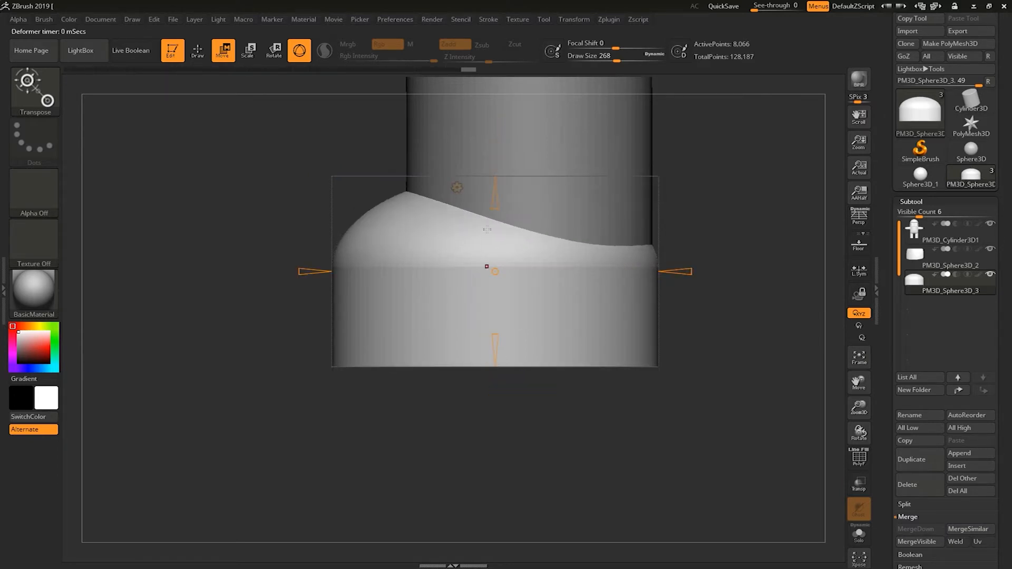
{"action": "left_click_drag", "start_coordinate": [500, 184], "coordinate": [495, 255]}
{"action": "left_click_drag", "start_coordinate": [727, 176], "coordinate": [698, 214]}
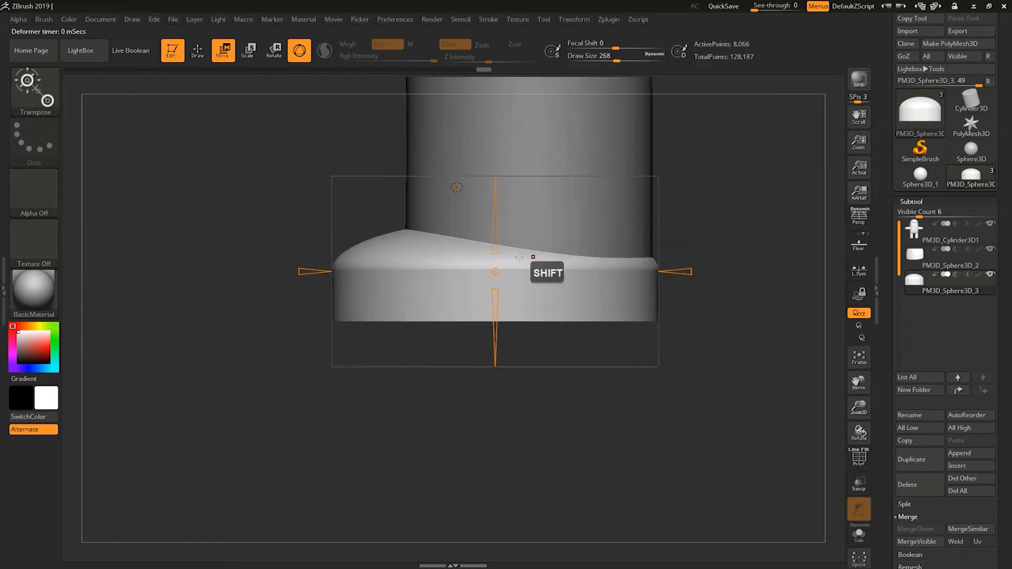
{"action": "left_click_drag", "start_coordinate": [495, 254], "coordinate": [504, 243]}
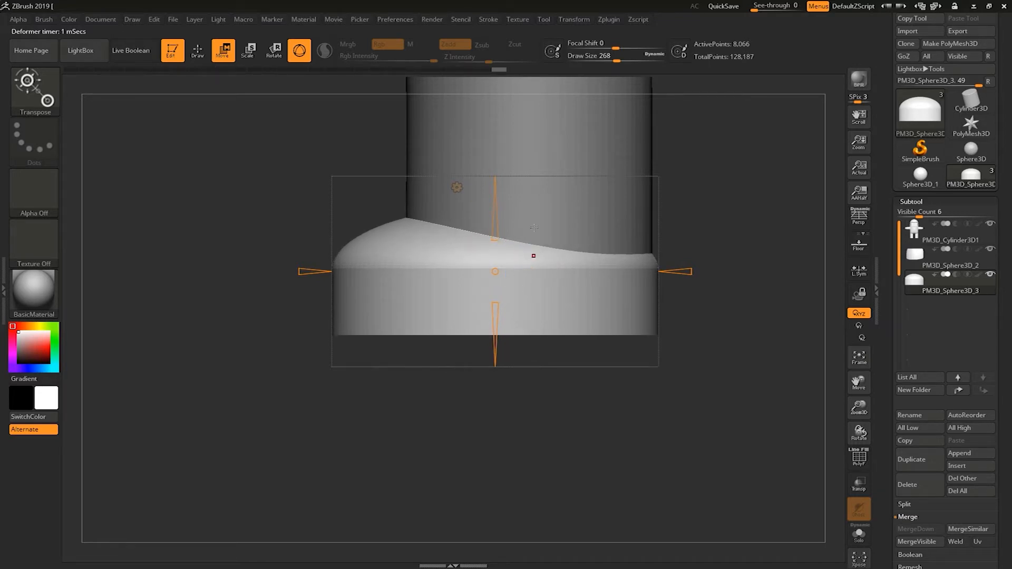
Accept the deformers to bake the flattened foot shape.
{"action": "left_click", "coordinate": [198, 50]}
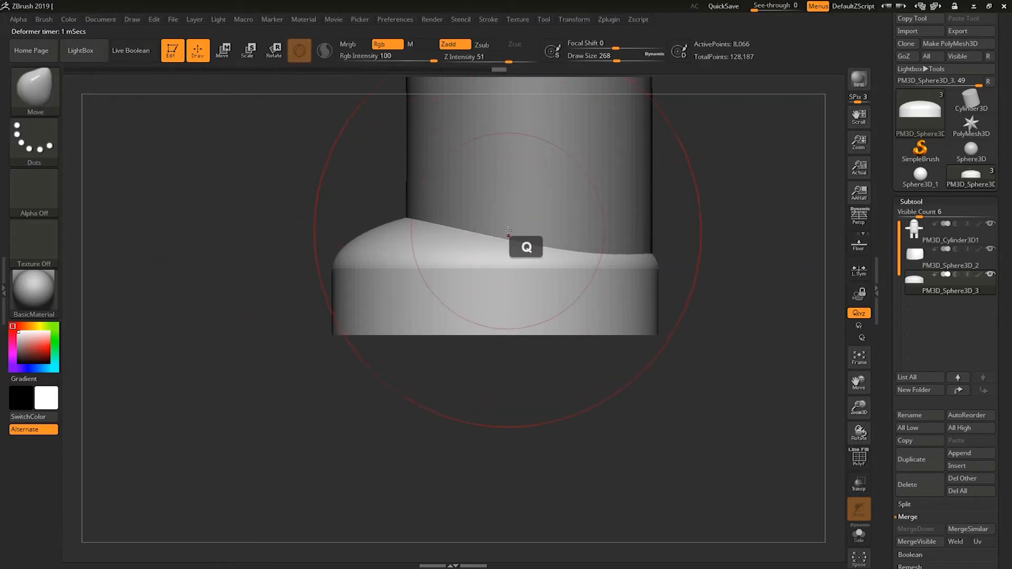
{"action": "mouse_move", "coordinate": [665, 266]}
{"action": "left_mouse_down", "text": "alt"}
{"action": "mouse_move", "coordinate": [675, 283]}
{"action": "mouse_move", "coordinate": [658, 188]}
{"action": "mouse_move", "coordinate": [642, 206]}
{"action": "left_mouse_up", "text": "alt"}
{"action": "key", "text": "s"}
{"action": "mouse_move", "coordinate": [645, 247]}
{"action": "left_mouse_down", "text": "alt"}
{"action": "mouse_move", "coordinate": [617, 307]}
{"action": "mouse_move", "coordinate": [635, 226]}
{"action": "mouse_move", "coordinate": [655, 287]}
{"action": "mouse_move", "coordinate": [650, 262]}
{"action": "left_mouse_up", "text": "alt"}
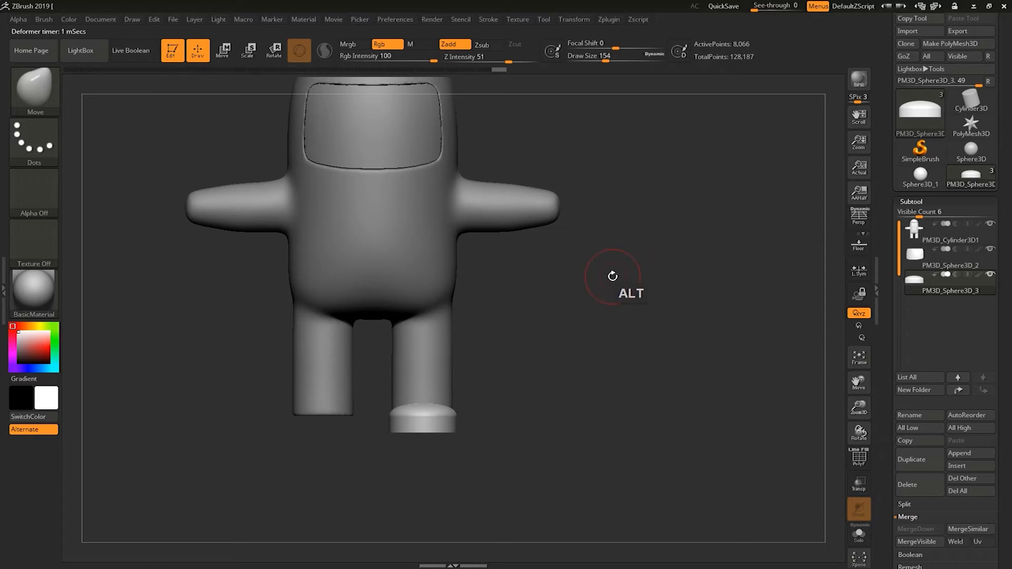
{"action": "key", "text": "w"}
{"action": "left_click_drag", "start_coordinate": [588, 310], "coordinate": [524, 287], "text": "alt"}
{"action": "left_click", "coordinate": [408, 256]}
{"action": "left_click", "coordinate": [500, 253]}
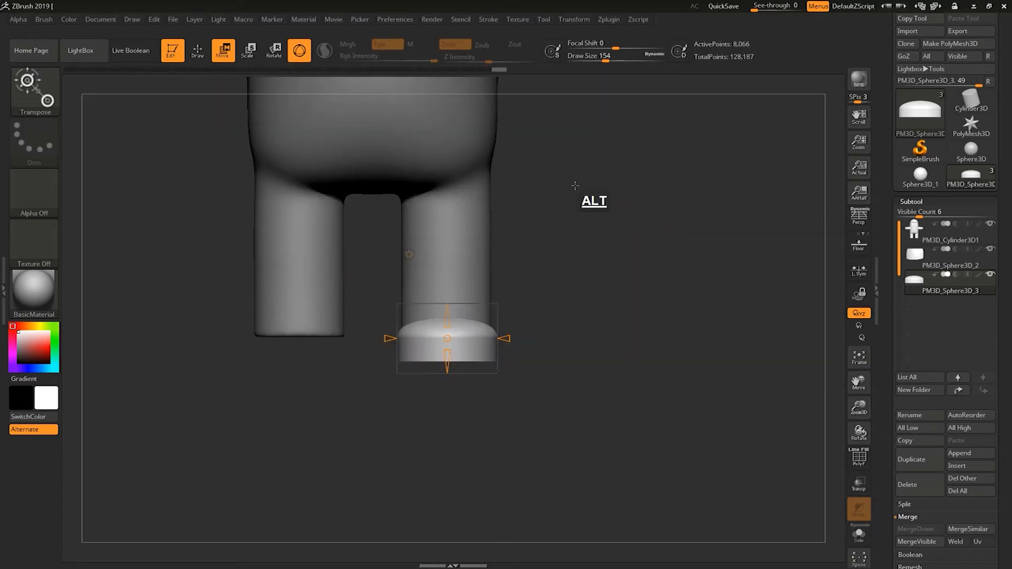
{"action": "left_click", "coordinate": [409, 254]}
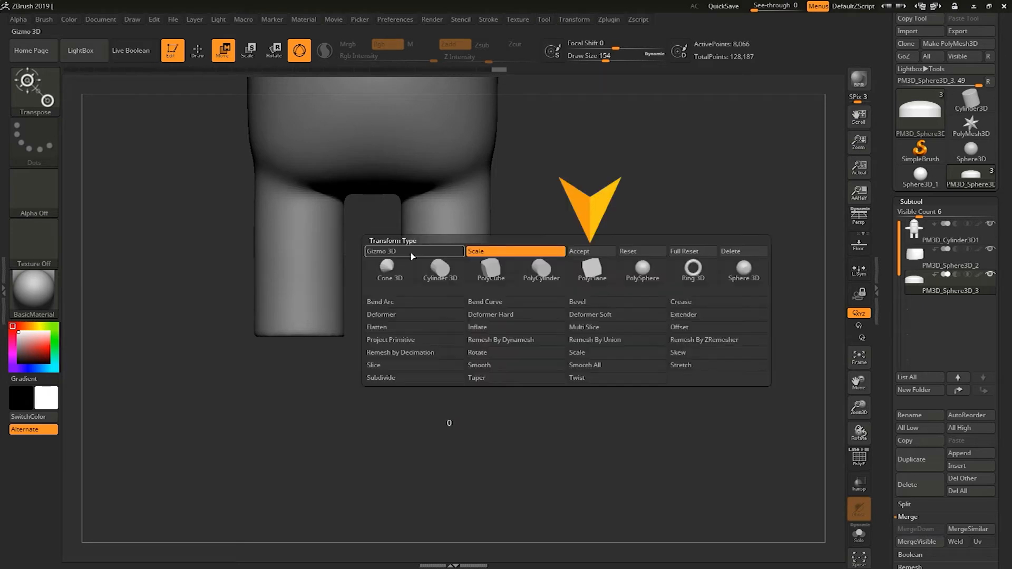
{"action": "left_click", "coordinate": [583, 249]}
Move the foot with the gizmo so it is centered under the right leg.
{"action": "left_click_drag", "start_coordinate": [575, 212], "coordinate": [558, 303], "text": "alt"}
{"action": "left_click_drag", "start_coordinate": [588, 261], "coordinate": [557, 303], "text": "alt"}
{"action": "left_click_drag", "start_coordinate": [383, 338], "coordinate": [379, 335]}
{"action": "left_click_drag", "start_coordinate": [440, 272], "coordinate": [441, 258]}
{"action": "left_click_drag", "start_coordinate": [667, 253], "coordinate": [520, 275]}
{"action": "left_click_drag", "start_coordinate": [436, 261], "coordinate": [439, 257]}
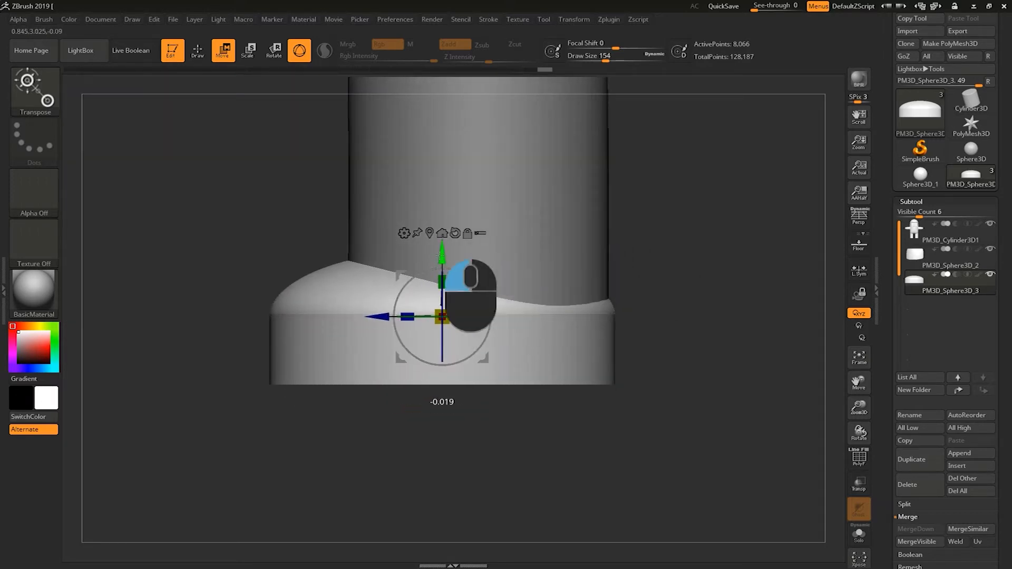
{"action": "left_click_drag", "start_coordinate": [385, 318], "coordinate": [377, 317]}
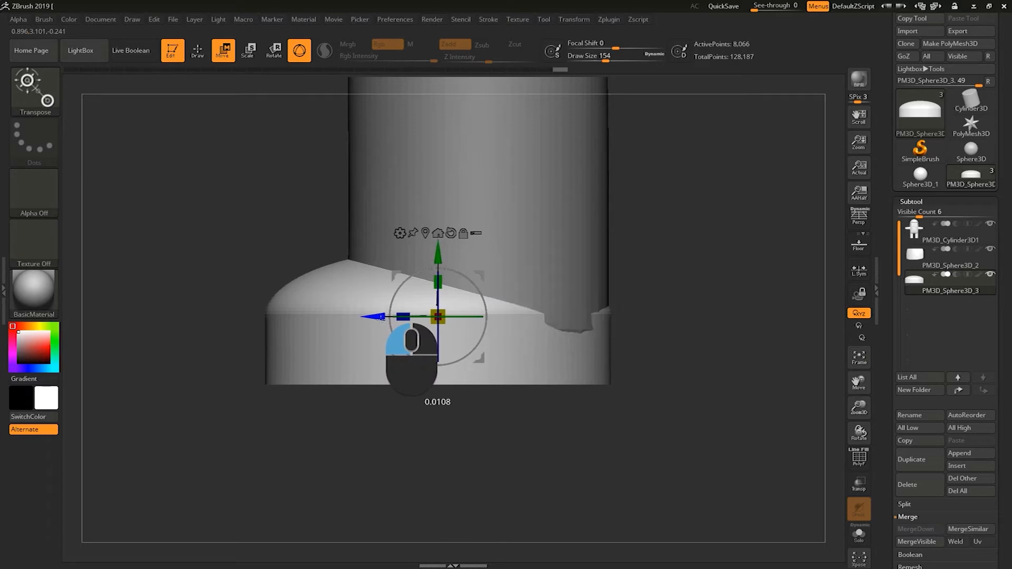
{"action": "left_click_drag", "start_coordinate": [660, 254], "coordinate": [635, 276], "text": "alt"}
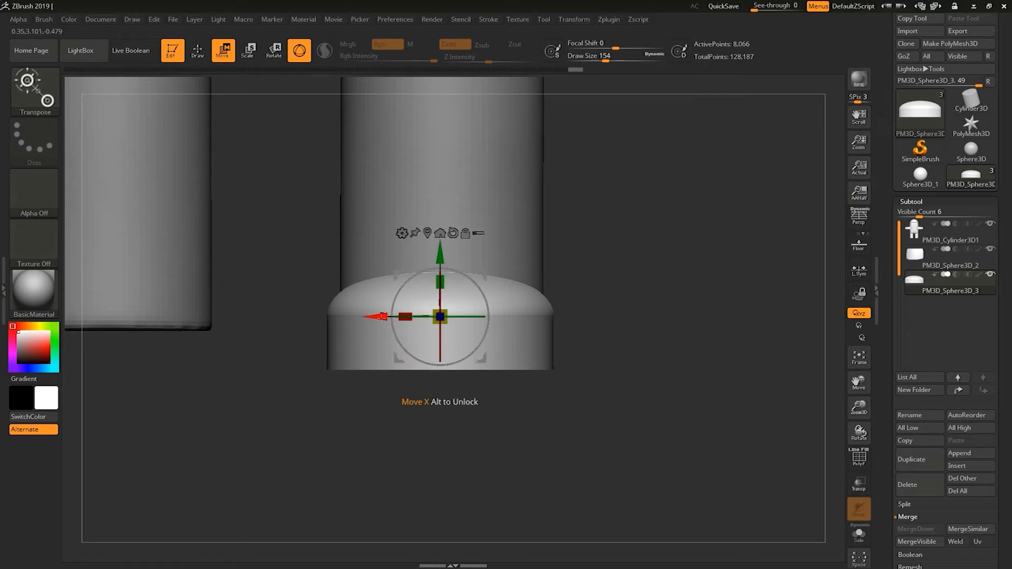
Adjust the foot's height and scale so it wraps around the base of the leg.
{"action": "left_click_drag", "start_coordinate": [636, 276], "coordinate": [631, 218]}
{"action": "left_click_drag", "start_coordinate": [670, 301], "coordinate": [659, 281]}
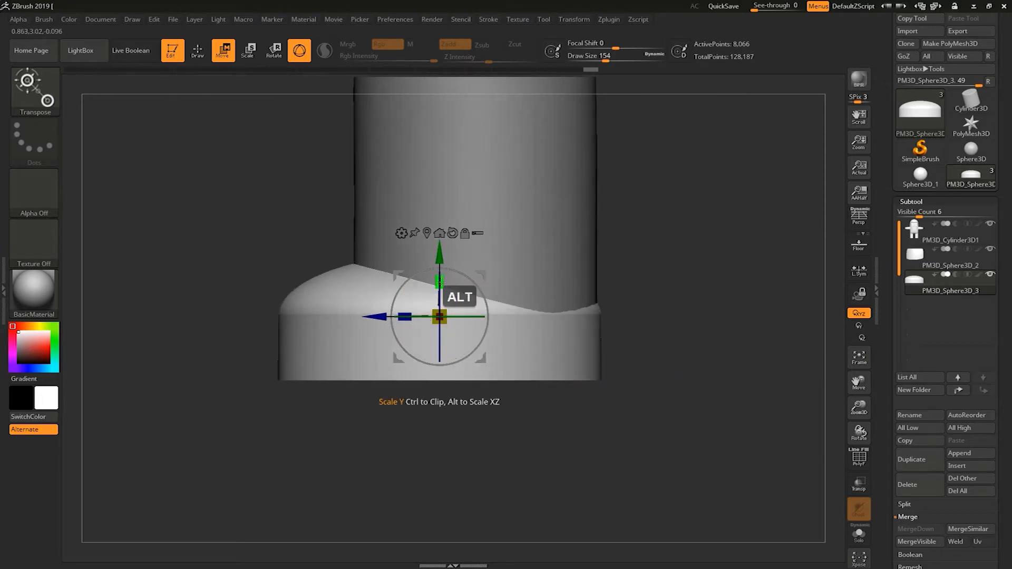
{"action": "left_click_drag", "start_coordinate": [446, 252], "coordinate": [445, 241]}
{"action": "left_click_drag", "start_coordinate": [377, 301], "coordinate": [378, 305]}
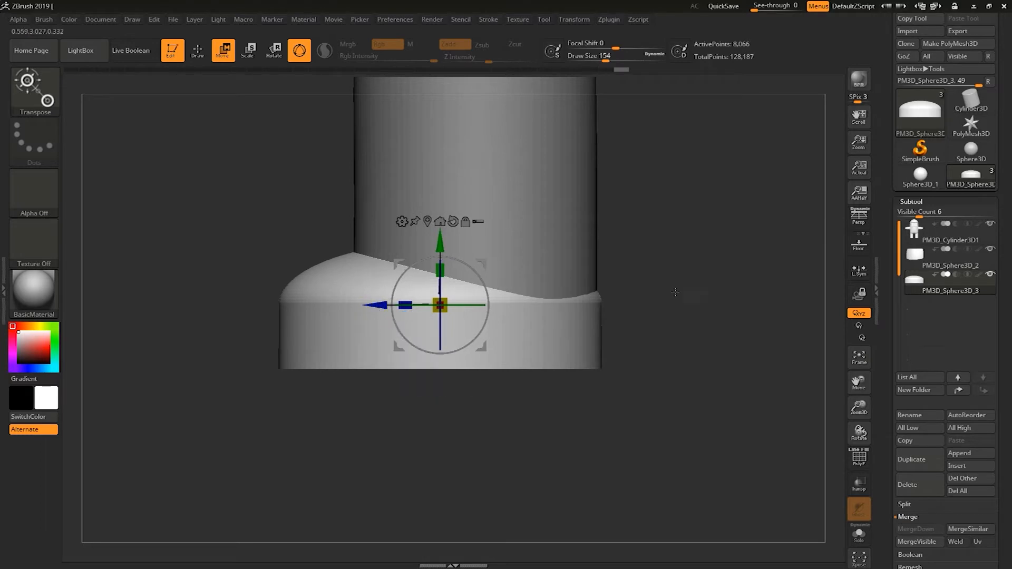
{"action": "mouse_move", "coordinate": [585, 309]}
{"action": "left_mouse_down"}
{"action": "mouse_move", "coordinate": [629, 302]}
{"action": "mouse_move", "coordinate": [577, 315]}
{"action": "left_mouse_up"}
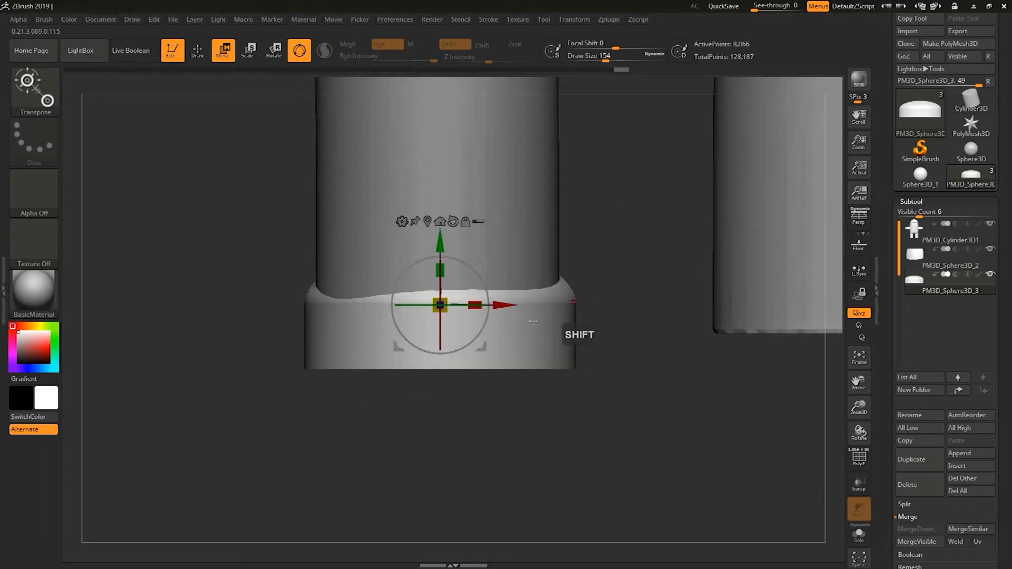
{"action": "left_click_drag", "start_coordinate": [508, 306], "coordinate": [503, 307]}
{"action": "left_click_drag", "start_coordinate": [640, 252], "coordinate": [678, 241]}
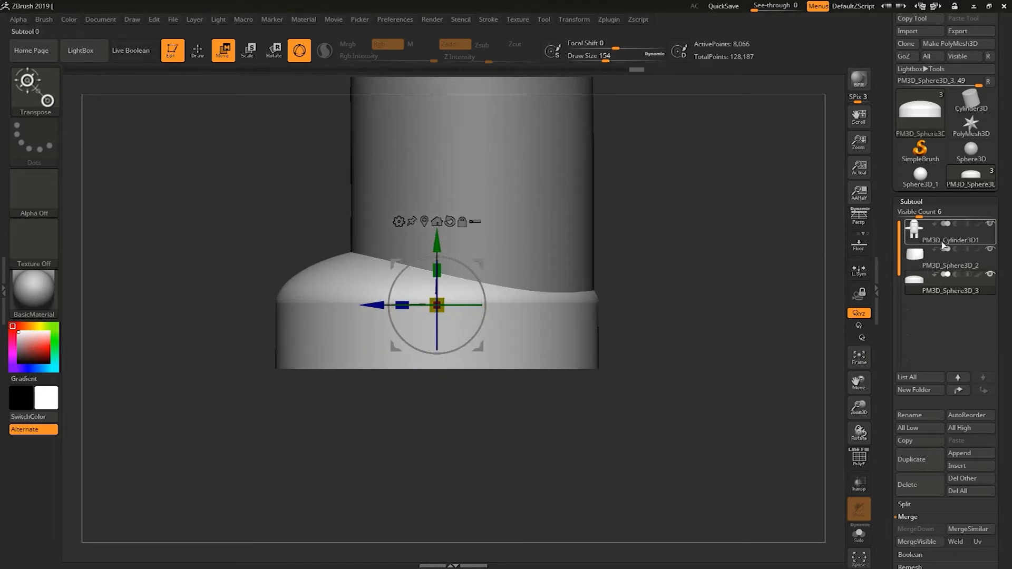
Mirror the foot across the X axis with SubTool Master, merging into one subtool.
{"action": "left_click", "coordinate": [937, 235]}
{"action": "left_click", "coordinate": [934, 292]}
{"action": "left_click_drag", "start_coordinate": [826, 296], "coordinate": [673, 230], "text": "shift"}
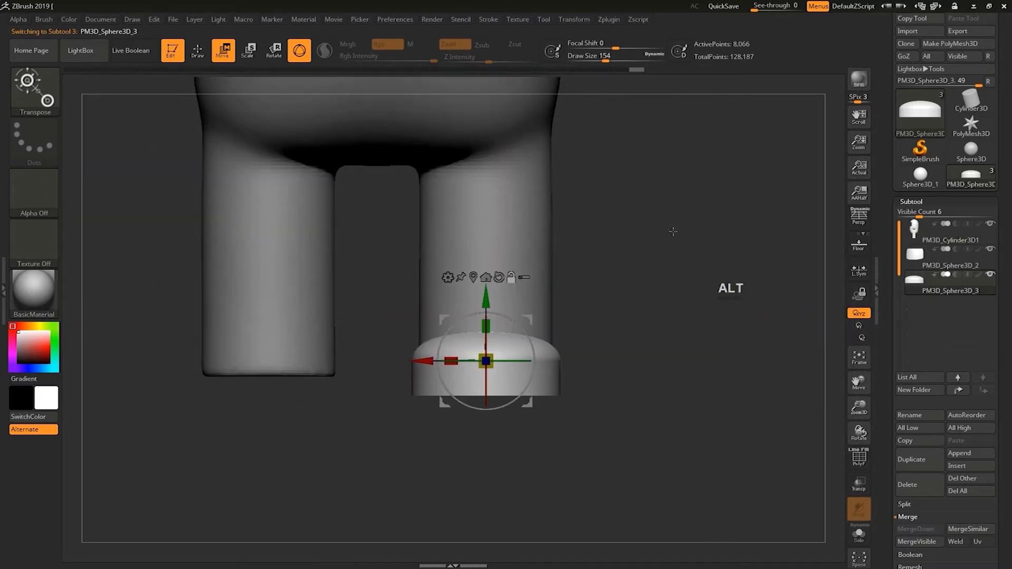
{"action": "left_click", "coordinate": [609, 19]}
{"action": "left_click", "coordinate": [686, 253]}
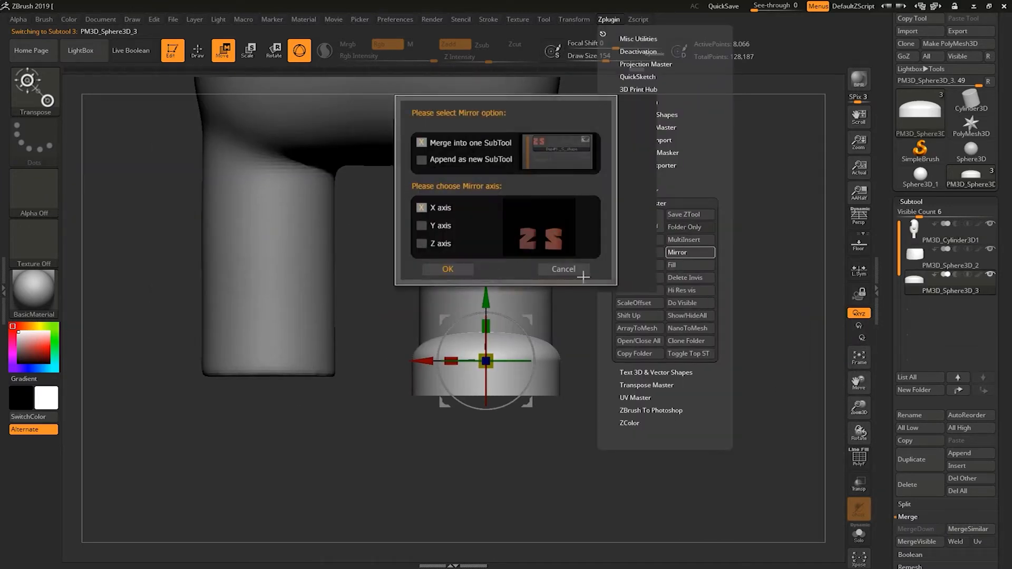
{"action": "left_click", "coordinate": [465, 269]}
Move the feet subtool up in the list to sit directly below the body subtool.
{"action": "left_click_drag", "start_coordinate": [701, 336], "coordinate": [714, 370]}
{"action": "left_click", "coordinate": [930, 243], "text": "alt"}
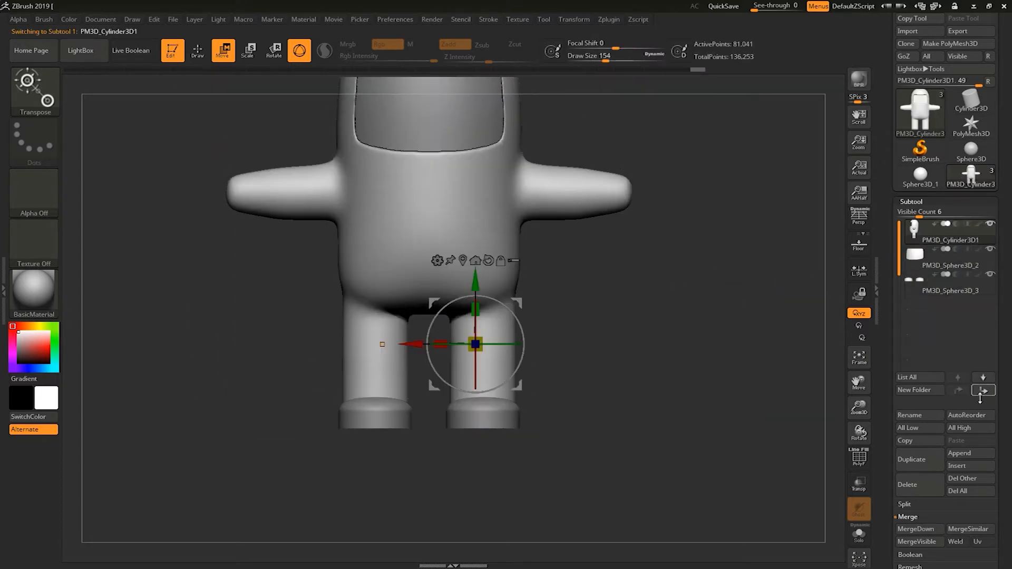
{"action": "left_click", "coordinate": [952, 294]}
{"action": "left_click", "coordinate": [960, 391]}
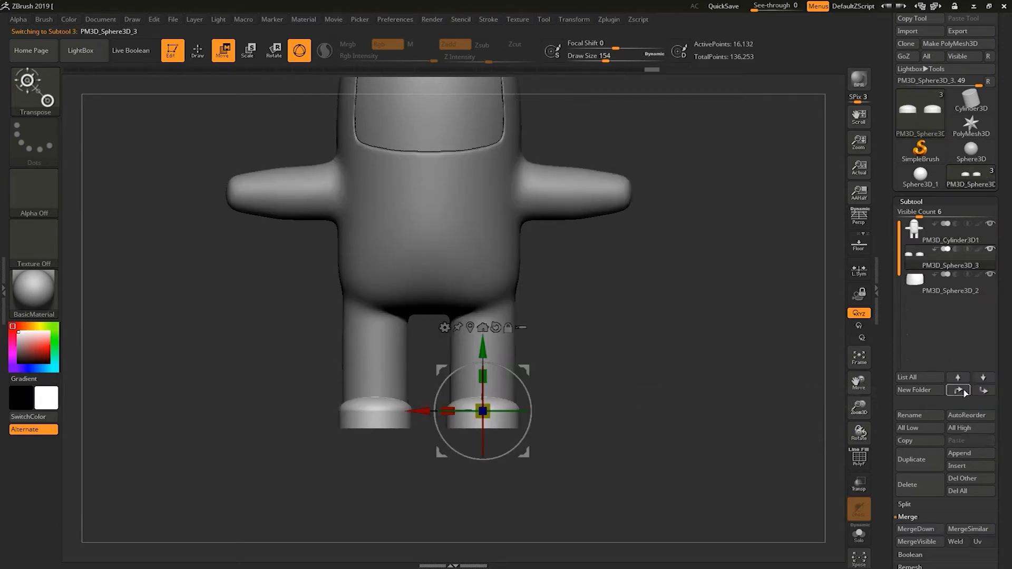
Select the body subtool and merge the feet subtool down into it.
{"action": "left_click", "coordinate": [943, 238]}
{"action": "left_click", "coordinate": [916, 200]}
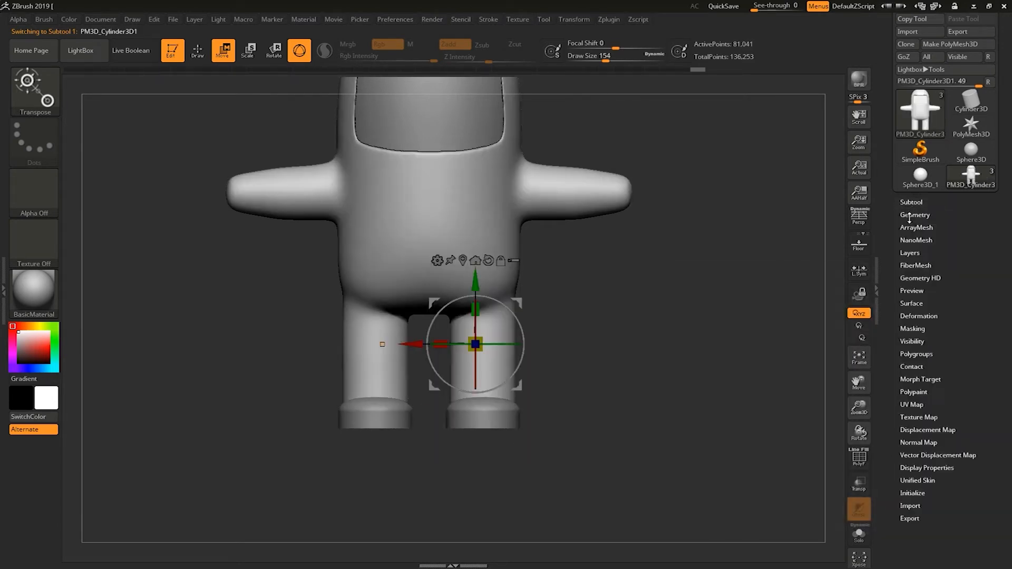
{"action": "left_click", "coordinate": [912, 203]}
{"action": "scroll", "coordinate": [891, 338], "scroll_direction": "down", "scroll_amount": 5}
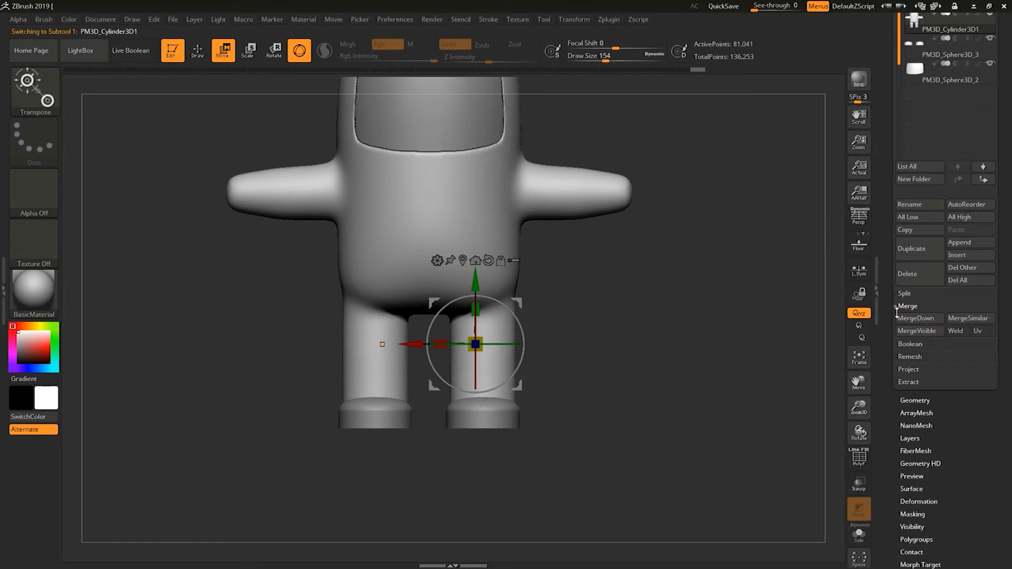
{"action": "left_click", "coordinate": [911, 318]}
{"action": "left_click", "coordinate": [823, 342]}
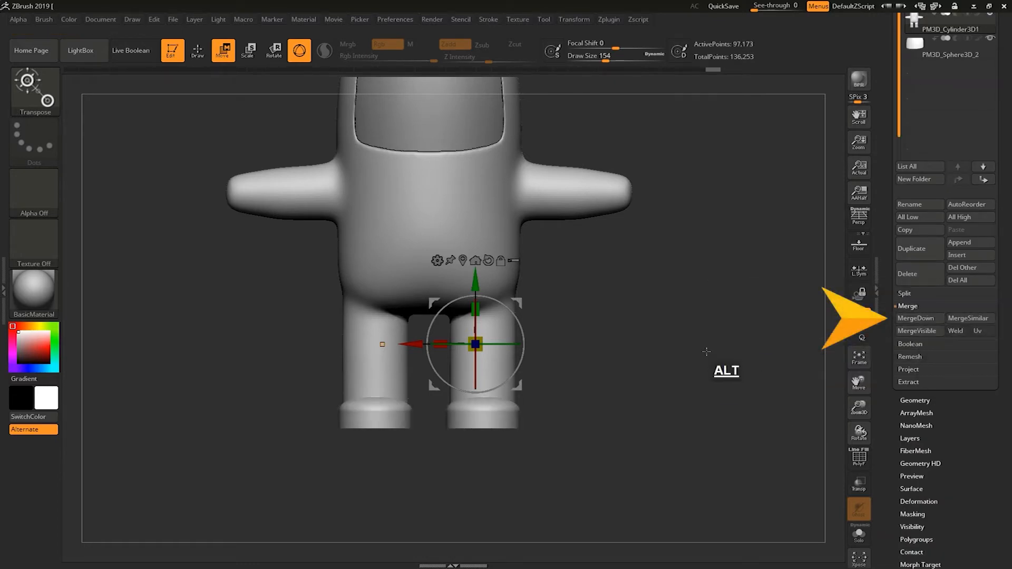
{"action": "right_click_drag", "start_coordinate": [714, 274], "coordinate": [746, 379], "text": "alt"}
{"action": "mouse_move", "coordinate": [755, 328]}
{"action": "left_mouse_down", "text": "ctrl"}
{"action": "mouse_move", "coordinate": [704, 429]}
{"action": "mouse_move", "coordinate": [727, 430]}
{"action": "mouse_move", "coordinate": [757, 353]}
{"action": "mouse_move", "coordinate": [569, 353]}
{"action": "left_mouse_up", "text": "ctrl"}
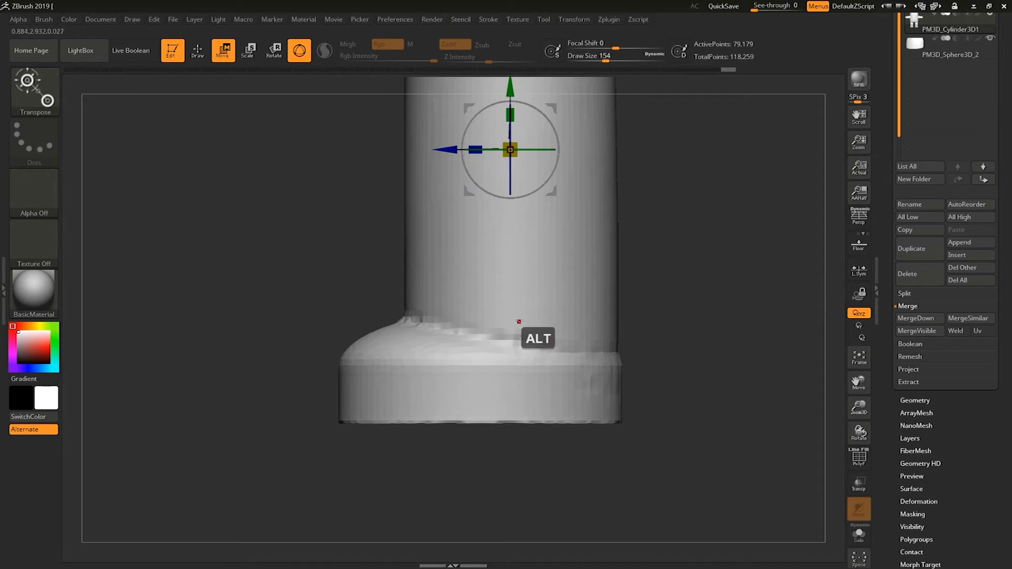
Smooth the junction where the first foot meets its leg with the Smooth brush.
{"action": "key", "text": "q"}
{"action": "key", "text": "shift"}
{"action": "left_click_drag", "start_coordinate": [482, 344], "coordinate": [522, 329], "text": "shift"}
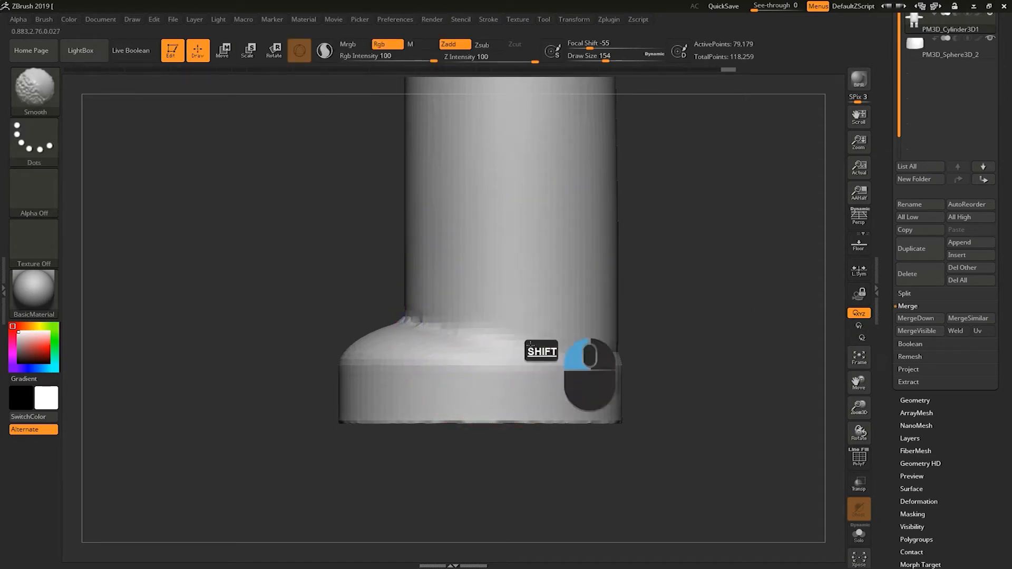
{"action": "key", "text": "s"}
{"action": "left_click_drag", "start_coordinate": [465, 352], "coordinate": [556, 325], "text": "shift"}
{"action": "right_click_drag", "start_coordinate": [580, 304], "coordinate": [635, 329]}
{"action": "mouse_move", "coordinate": [590, 295]}
{"action": "left_mouse_down", "text": "shift"}
{"action": "mouse_move", "coordinate": [590, 318]}
{"action": "mouse_move", "coordinate": [623, 315]}
{"action": "mouse_move", "coordinate": [554, 310]}
{"action": "mouse_move", "coordinate": [664, 278]}
{"action": "mouse_move", "coordinate": [633, 316]}
{"action": "left_mouse_up", "text": "shift"}
{"action": "left_click_drag", "start_coordinate": [414, 422], "coordinate": [474, 430]}
{"action": "mouse_move", "coordinate": [566, 364]}
{"action": "left_mouse_down", "text": "shift"}
{"action": "mouse_move", "coordinate": [568, 341]}
{"action": "mouse_move", "coordinate": [571, 373]}
{"action": "mouse_move", "coordinate": [684, 356]}
{"action": "left_mouse_up", "text": "shift"}
{"action": "mouse_move", "coordinate": [495, 466]}
{"action": "left_mouse_down", "text": "alt"}
{"action": "mouse_move", "coordinate": [402, 445]}
{"action": "mouse_move", "coordinate": [453, 425]}
{"action": "left_mouse_up", "text": "alt"}
{"action": "mouse_move", "coordinate": [548, 316]}
{"action": "left_mouse_down", "text": "shift"}
{"action": "mouse_move", "coordinate": [586, 241]}
{"action": "mouse_move", "coordinate": [543, 229]}
{"action": "mouse_move", "coordinate": [558, 197]}
{"action": "left_mouse_up", "text": "shift"}
Smooth the other foot's joint with its leg, blending both feet into the legs.
{"action": "key", "text": "s"}
{"action": "left_click_drag", "start_coordinate": [474, 241], "coordinate": [561, 153], "text": "shift"}
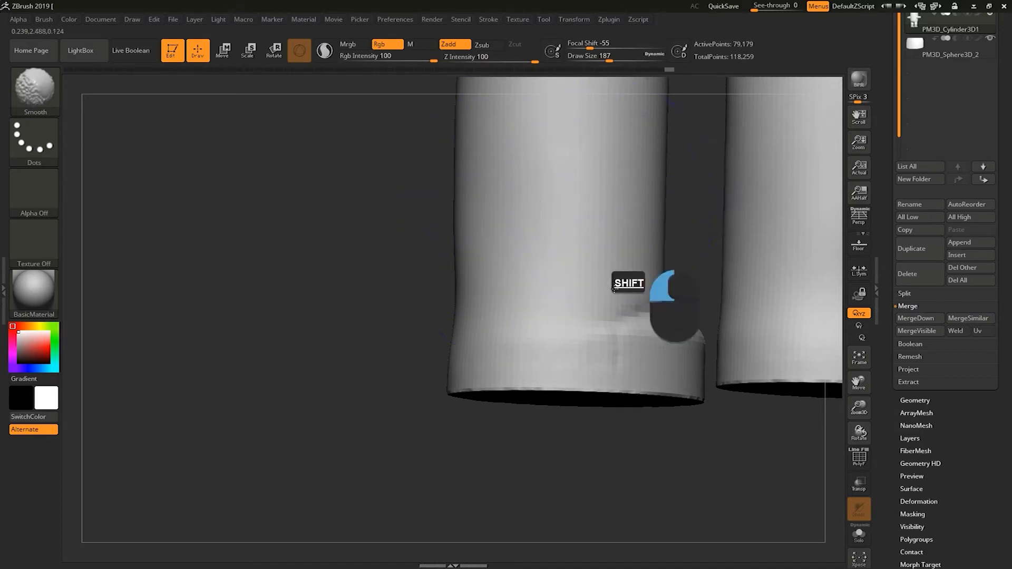
{"action": "left_click_drag", "start_coordinate": [334, 357], "coordinate": [423, 334], "text": "shift"}
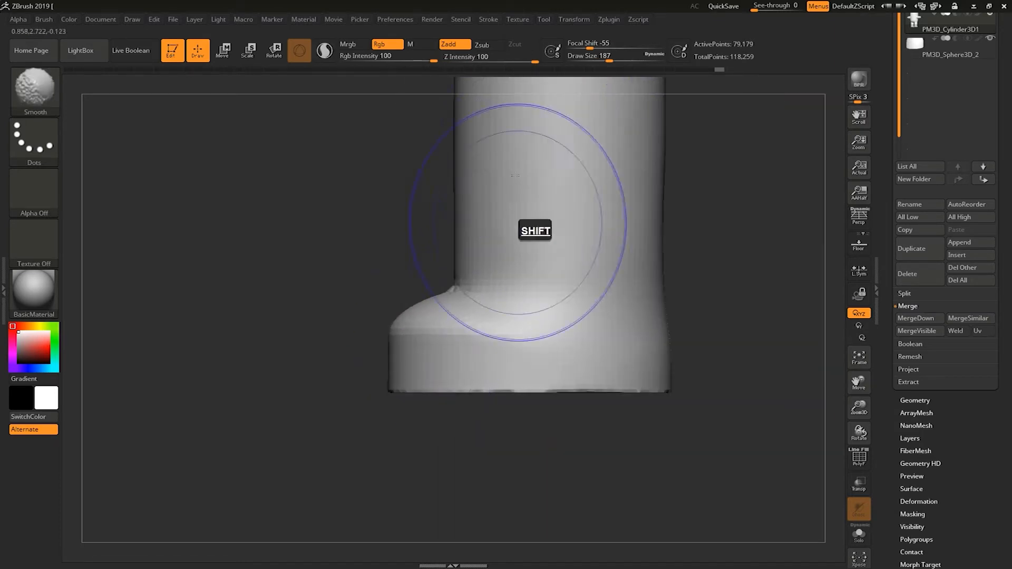
{"action": "left_click_drag", "start_coordinate": [477, 284], "coordinate": [475, 299], "text": "shift"}
{"action": "mouse_move", "coordinate": [691, 237]}
{"action": "left_mouse_down", "text": "alt"}
{"action": "mouse_move", "coordinate": [646, 223]}
{"action": "mouse_move", "coordinate": [713, 236]}
{"action": "left_mouse_up", "text": "alt"}
{"action": "left_click_drag", "start_coordinate": [410, 285], "coordinate": [417, 300], "text": "shift"}
{"action": "mouse_move", "coordinate": [621, 208]}
{"action": "left_mouse_down", "text": "alt"}
{"action": "mouse_move", "coordinate": [718, 301]}
{"action": "mouse_move", "coordinate": [755, 316]}
{"action": "left_mouse_up", "text": "alt"}
{"action": "left_click_drag", "start_coordinate": [532, 369], "coordinate": [416, 353], "text": "shift"}
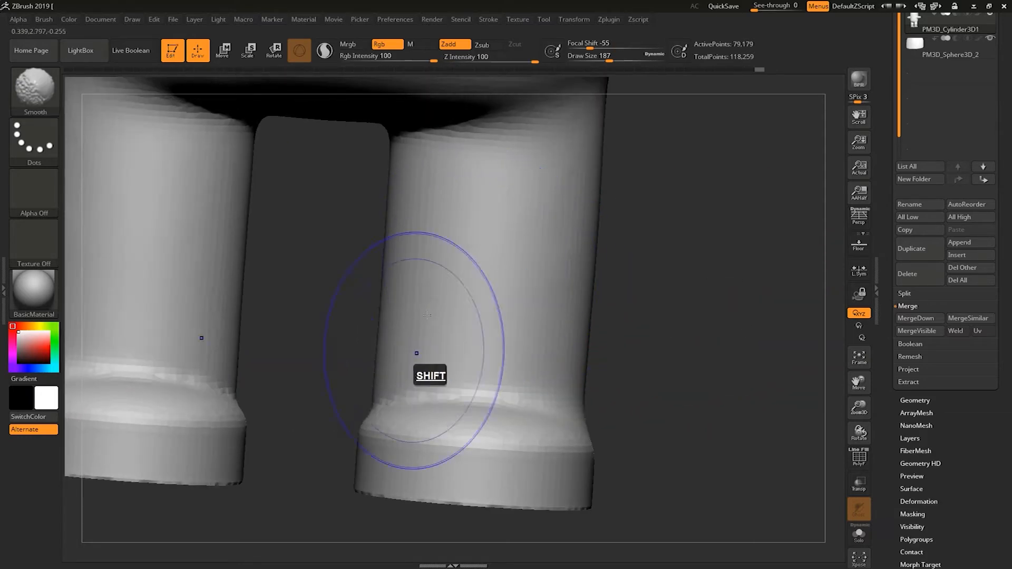
{"action": "left_click_drag", "start_coordinate": [626, 273], "coordinate": [581, 227], "text": "shift"}
{"action": "mouse_move", "coordinate": [508, 191]}
{"action": "left_mouse_down", "text": "shift"}
{"action": "mouse_move", "coordinate": [429, 339]}
{"action": "mouse_move", "coordinate": [350, 369]}
{"action": "mouse_move", "coordinate": [536, 381]}
{"action": "left_mouse_up", "text": "shift"}
{"action": "mouse_move", "coordinate": [635, 332]}
{"action": "left_mouse_down", "text": "shift"}
{"action": "mouse_move", "coordinate": [660, 316]}
{"action": "mouse_move", "coordinate": [683, 235]}
{"action": "mouse_move", "coordinate": [671, 182]}
{"action": "left_mouse_up", "text": "shift"}
{"action": "mouse_move", "coordinate": [738, 404]}
{"action": "left_mouse_down", "text": "alt"}
{"action": "mouse_move", "coordinate": [745, 414]}
{"action": "mouse_move", "coordinate": [719, 294]}
{"action": "mouse_move", "coordinate": [714, 396]}
{"action": "mouse_move", "coordinate": [696, 337]}
{"action": "mouse_move", "coordinate": [706, 388]}
{"action": "mouse_move", "coordinate": [719, 355]}
{"action": "mouse_move", "coordinate": [694, 350]}
{"action": "mouse_move", "coordinate": [707, 341]}
{"action": "mouse_move", "coordinate": [726, 434]}
{"action": "mouse_move", "coordinate": [719, 420]}
{"action": "mouse_move", "coordinate": [712, 452]}
{"action": "mouse_move", "coordinate": [714, 400]}
{"action": "mouse_move", "coordinate": [738, 376]}
{"action": "mouse_move", "coordinate": [733, 384]}
{"action": "left_mouse_up", "text": "alt"}
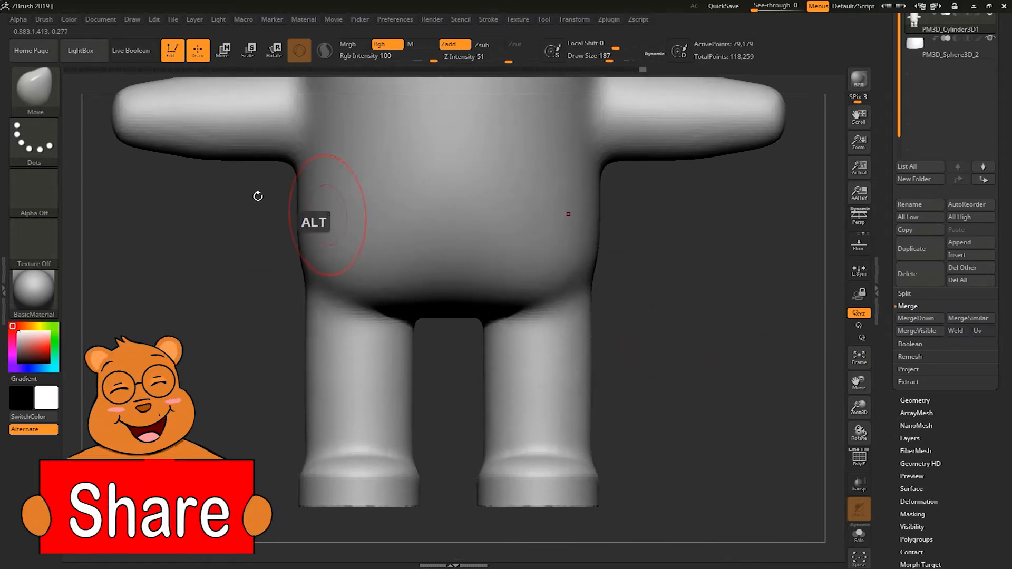
Enlarge the Move brush and pull the lower belly edge outward above the left leg.
{"action": "key", "text": "s"}
{"action": "mouse_move", "coordinate": [455, 248]}
{"action": "left_mouse_down"}
{"action": "mouse_move", "coordinate": [474, 249]}
{"action": "mouse_move", "coordinate": [444, 282]}
{"action": "mouse_move", "coordinate": [440, 269]}
{"action": "left_mouse_up"}
{"action": "key", "text": "s"}
{"action": "left_click_drag", "start_coordinate": [440, 271], "coordinate": [445, 284]}
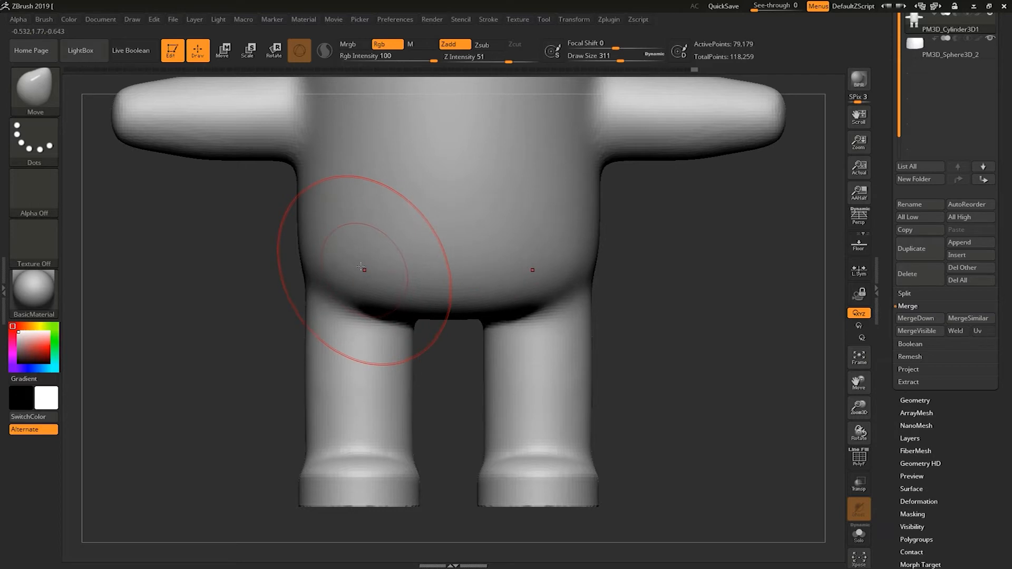
{"action": "left_click_drag", "start_coordinate": [416, 285], "coordinate": [353, 264]}
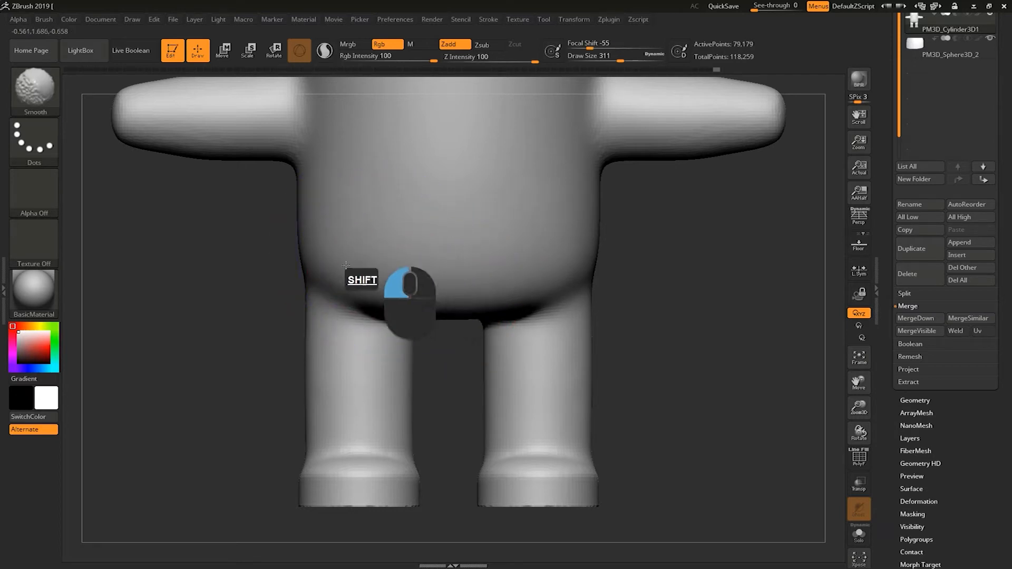
Smooth the area where the lower body meets the tops of the legs.
{"action": "left_click_drag", "start_coordinate": [492, 260], "coordinate": [519, 255], "text": "shift"}
{"action": "left_click_drag", "start_coordinate": [655, 315], "coordinate": [564, 293]}
{"action": "left_click_drag", "start_coordinate": [405, 176], "coordinate": [399, 159], "text": "shift"}
{"action": "mouse_move", "coordinate": [316, 319]}
{"action": "left_mouse_down", "text": "shift"}
{"action": "mouse_move", "coordinate": [264, 337]}
{"action": "mouse_move", "coordinate": [271, 388]}
{"action": "mouse_move", "coordinate": [277, 372]}
{"action": "left_mouse_up", "text": "shift"}
Smooth the body-to-leg transition from the side view and nudge it with the Move brush.
{"action": "key", "text": "s"}
{"action": "left_click_drag", "start_coordinate": [339, 387], "coordinate": [350, 388]}
{"action": "key", "text": "s"}
{"action": "mouse_move", "coordinate": [410, 340]}
{"action": "left_mouse_down"}
{"action": "mouse_move", "coordinate": [418, 339]}
{"action": "mouse_move", "coordinate": [403, 349]}
{"action": "left_mouse_up"}
{"action": "key", "text": "s"}
{"action": "key", "text": "s"}
{"action": "key", "text": "shift"}
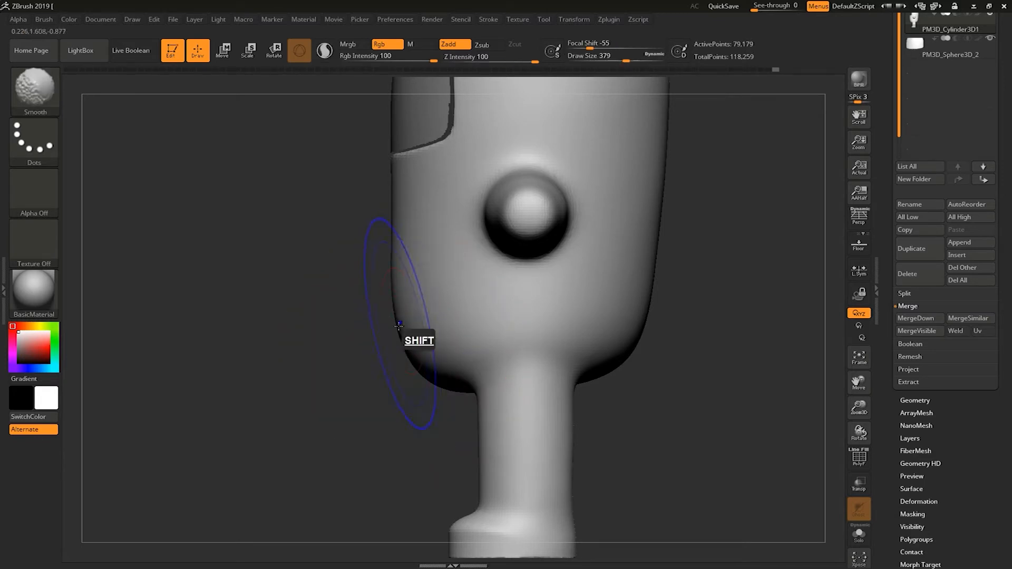
{"action": "key", "text": "s"}
{"action": "mouse_move", "coordinate": [399, 244]}
{"action": "left_mouse_down"}
{"action": "mouse_move", "coordinate": [392, 217]}
{"action": "mouse_move", "coordinate": [388, 244]}
{"action": "left_mouse_up"}
{"action": "left_click_drag", "start_coordinate": [403, 311], "coordinate": [416, 374], "text": "shift"}
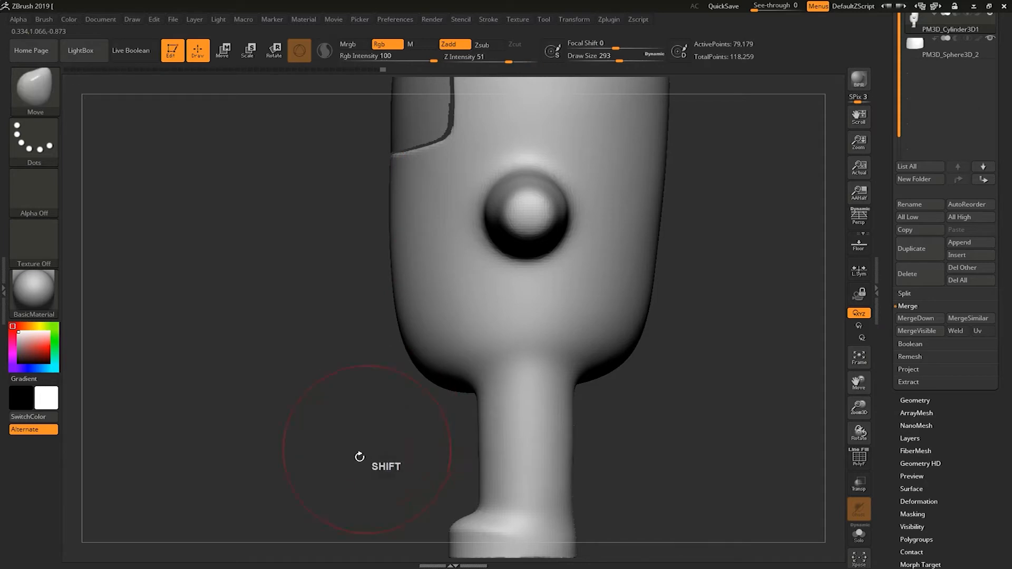
Reshape the lower back and hip in side view with the Move brush and smooth it.
{"action": "left_click_drag", "start_coordinate": [359, 456], "coordinate": [285, 364], "text": "alt"}
{"action": "left_click_drag", "start_coordinate": [601, 378], "coordinate": [497, 370], "text": "shift"}
{"action": "key", "text": "s"}
{"action": "left_click_drag", "start_coordinate": [466, 309], "coordinate": [472, 310]}
{"action": "left_click_drag", "start_coordinate": [560, 319], "coordinate": [608, 330], "text": "alt"}
{"action": "key", "text": "s"}
{"action": "left_click_drag", "start_coordinate": [618, 316], "coordinate": [605, 314]}
{"action": "key", "text": "s"}
{"action": "mouse_move", "coordinate": [454, 283]}
{"action": "left_mouse_down"}
{"action": "mouse_move", "coordinate": [506, 278]}
{"action": "mouse_move", "coordinate": [477, 286]}
{"action": "left_mouse_up"}
{"action": "left_click_drag", "start_coordinate": [593, 303], "coordinate": [627, 354], "text": "alt"}
{"action": "left_click_drag", "start_coordinate": [415, 296], "coordinate": [414, 299]}
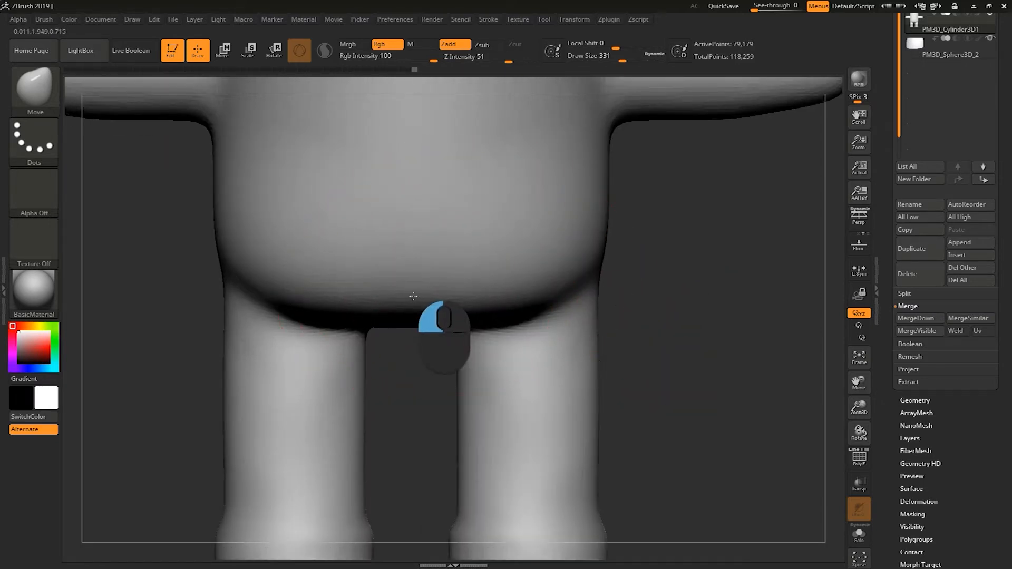
Push the front hip contours with the Move brush and smooth the belly's lower edge.
{"action": "key", "text": "s"}
{"action": "left_click_drag", "start_coordinate": [483, 294], "coordinate": [414, 294]}
{"action": "left_click_drag", "start_coordinate": [520, 295], "coordinate": [576, 274]}
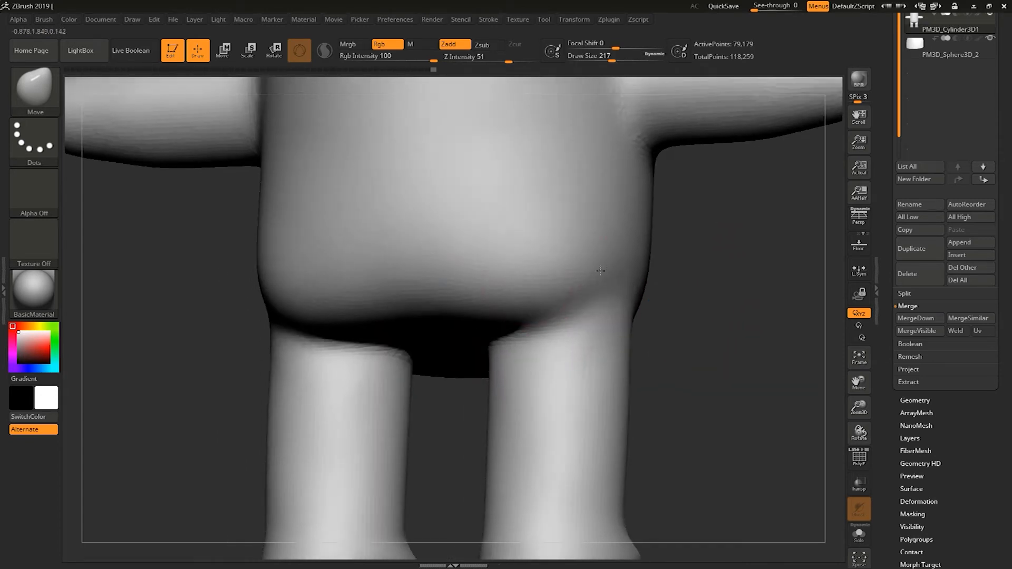
{"action": "mouse_move", "coordinate": [649, 296]}
{"action": "left_mouse_down", "text": "shift"}
{"action": "mouse_move", "coordinate": [525, 293]}
{"action": "mouse_move", "coordinate": [534, 240]}
{"action": "mouse_move", "coordinate": [567, 233]}
{"action": "left_mouse_up", "text": "shift"}
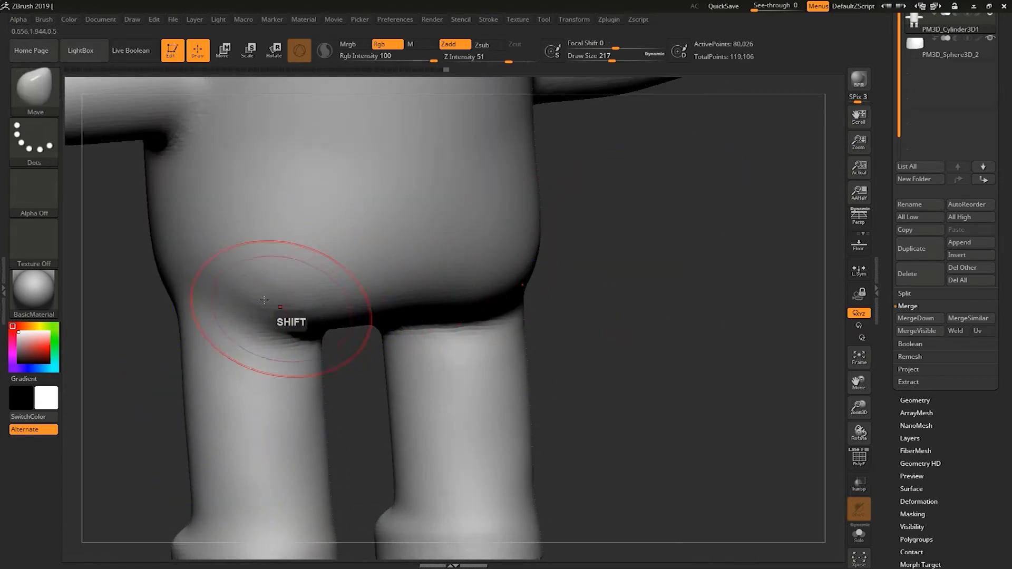
{"action": "left_click_drag", "start_coordinate": [265, 300], "coordinate": [253, 301], "text": "shift"}
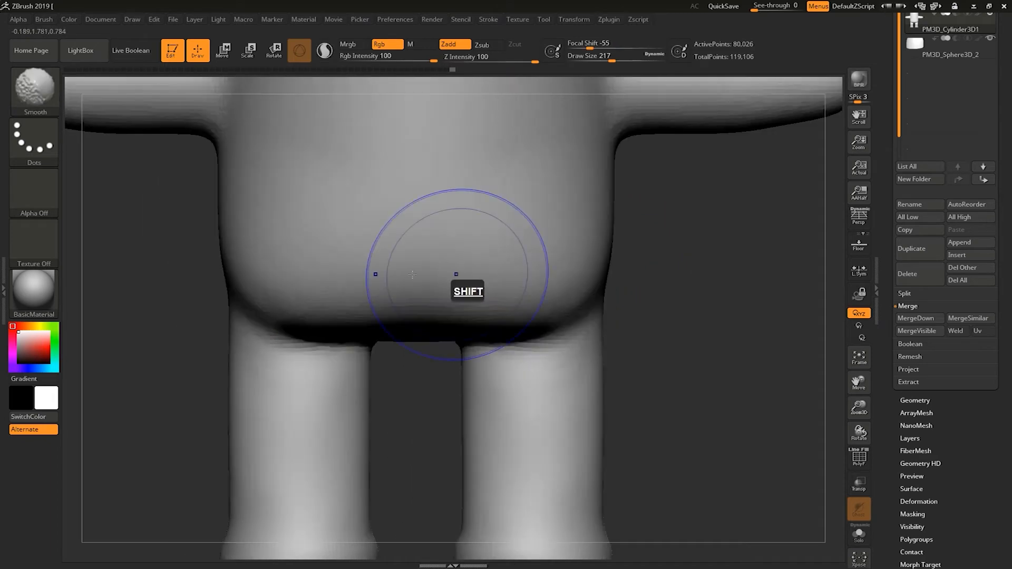
{"action": "key", "text": "s"}
{"action": "mouse_move", "coordinate": [305, 316]}
{"action": "left_mouse_down"}
{"action": "mouse_move", "coordinate": [282, 296]}
{"action": "mouse_move", "coordinate": [264, 305]}
{"action": "left_mouse_up"}
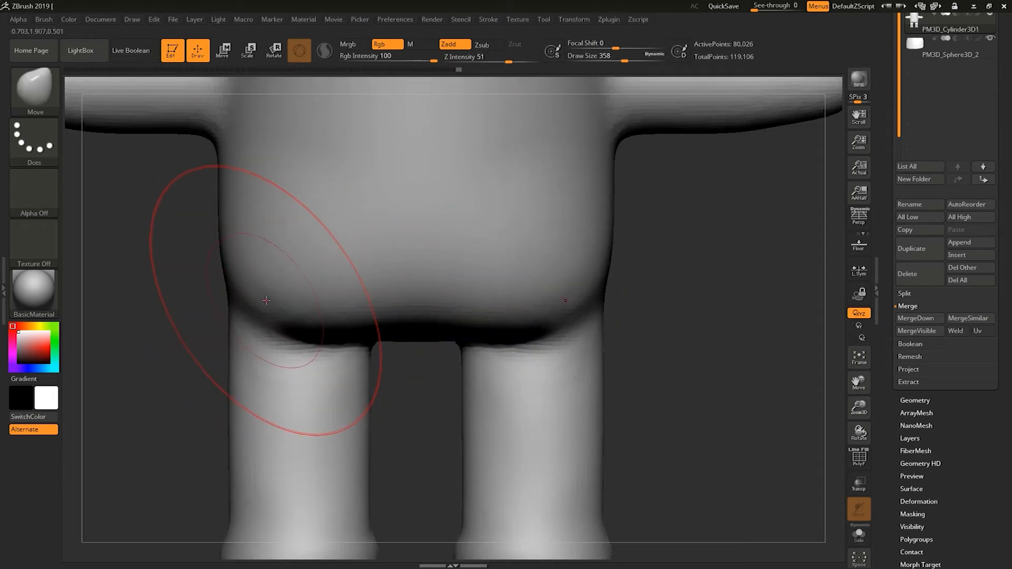
Undo the last two strokes and smooth the crotch area between the legs again.
{"action": "key", "text": "ctrl+z"}
{"action": "key", "text": "ctrl+z"}
{"action": "key", "text": "s"}
{"action": "key", "text": "a"}
{"action": "mouse_move", "coordinate": [285, 293]}
{"action": "left_mouse_down"}
{"action": "mouse_move", "coordinate": [273, 294]}
{"action": "mouse_move", "coordinate": [268, 314]}
{"action": "left_mouse_up"}
{"action": "left_click_drag", "start_coordinate": [253, 281], "coordinate": [253, 282], "text": "shift"}
{"action": "mouse_move", "coordinate": [288, 370]}
{"action": "left_mouse_down", "text": "shift"}
{"action": "mouse_move", "coordinate": [268, 374]}
{"action": "mouse_move", "coordinate": [267, 407]}
{"action": "left_mouse_up", "text": "shift"}
{"action": "left_click_drag", "start_coordinate": [264, 471], "coordinate": [349, 455], "text": "shift"}
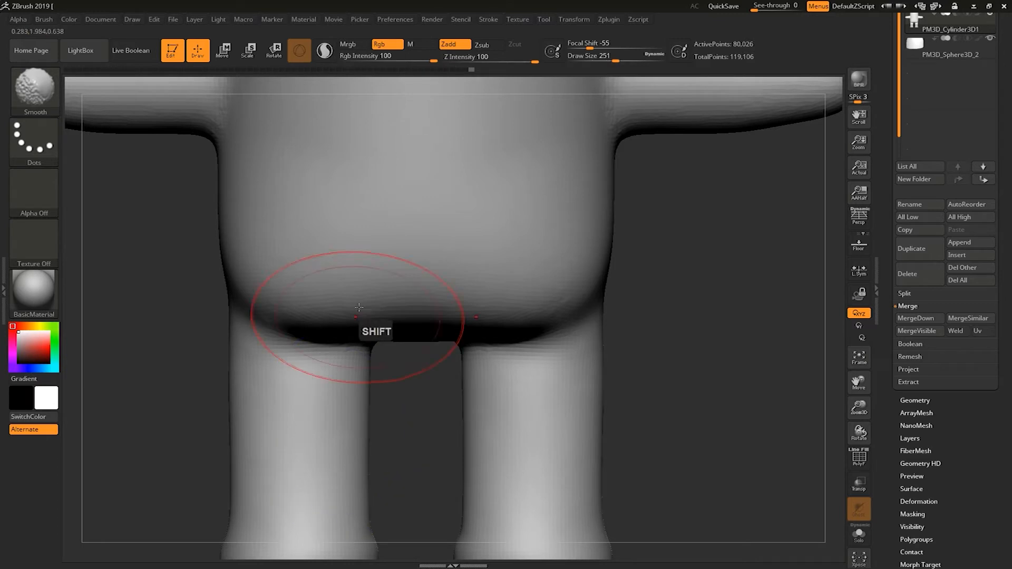
Smooth and shape the right hip where the body overhangs the leg.
{"action": "mouse_move", "coordinate": [442, 280]}
{"action": "left_mouse_down", "text": "shift"}
{"action": "mouse_move", "coordinate": [469, 278]}
{"action": "mouse_move", "coordinate": [421, 321]}
{"action": "mouse_move", "coordinate": [323, 268]}
{"action": "left_mouse_up", "text": "shift"}
{"action": "left_click_drag", "start_coordinate": [681, 292], "coordinate": [672, 232], "text": "alt"}
{"action": "mouse_move", "coordinate": [606, 285]}
{"action": "left_mouse_down"}
{"action": "mouse_move", "coordinate": [659, 301]}
{"action": "mouse_move", "coordinate": [682, 287]}
{"action": "mouse_move", "coordinate": [712, 302]}
{"action": "left_mouse_up"}
{"action": "key", "text": "s"}
{"action": "mouse_move", "coordinate": [650, 286]}
{"action": "left_mouse_down"}
{"action": "mouse_move", "coordinate": [703, 300]}
{"action": "mouse_move", "coordinate": [715, 395]}
{"action": "mouse_move", "coordinate": [710, 386]}
{"action": "left_mouse_up"}
{"action": "key", "text": "s"}
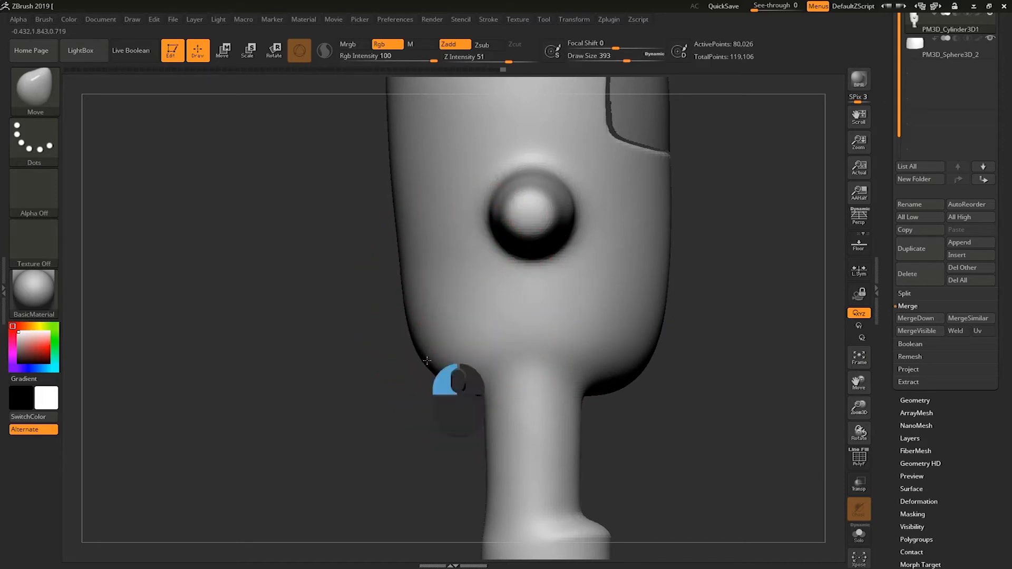
Smooth the body's underside above the leg in side view.
{"action": "left_click_drag", "start_coordinate": [470, 324], "coordinate": [469, 411], "text": "shift"}
{"action": "left_click_drag", "start_coordinate": [376, 438], "coordinate": [389, 510], "text": "alt"}
{"action": "key", "text": "s"}
{"action": "left_click_drag", "start_coordinate": [437, 314], "coordinate": [443, 314]}
{"action": "mouse_move", "coordinate": [400, 274]}
{"action": "left_mouse_down", "text": "alt"}
{"action": "mouse_move", "coordinate": [393, 357]}
{"action": "mouse_move", "coordinate": [395, 279]}
{"action": "mouse_move", "coordinate": [414, 333]}
{"action": "mouse_move", "coordinate": [408, 369]}
{"action": "left_mouse_up", "text": "alt"}
{"action": "left_click_drag", "start_coordinate": [333, 416], "coordinate": [357, 402], "text": "shift"}
{"action": "mouse_move", "coordinate": [592, 247]}
{"action": "left_mouse_down", "text": "alt"}
{"action": "mouse_move", "coordinate": [563, 246]}
{"action": "mouse_move", "coordinate": [596, 207]}
{"action": "mouse_move", "coordinate": [514, 218]}
{"action": "left_mouse_up", "text": "alt"}
{"action": "mouse_move", "coordinate": [584, 207]}
{"action": "left_mouse_down", "text": "alt"}
{"action": "mouse_move", "coordinate": [556, 207]}
{"action": "mouse_move", "coordinate": [574, 237]}
{"action": "left_mouse_up", "text": "alt"}
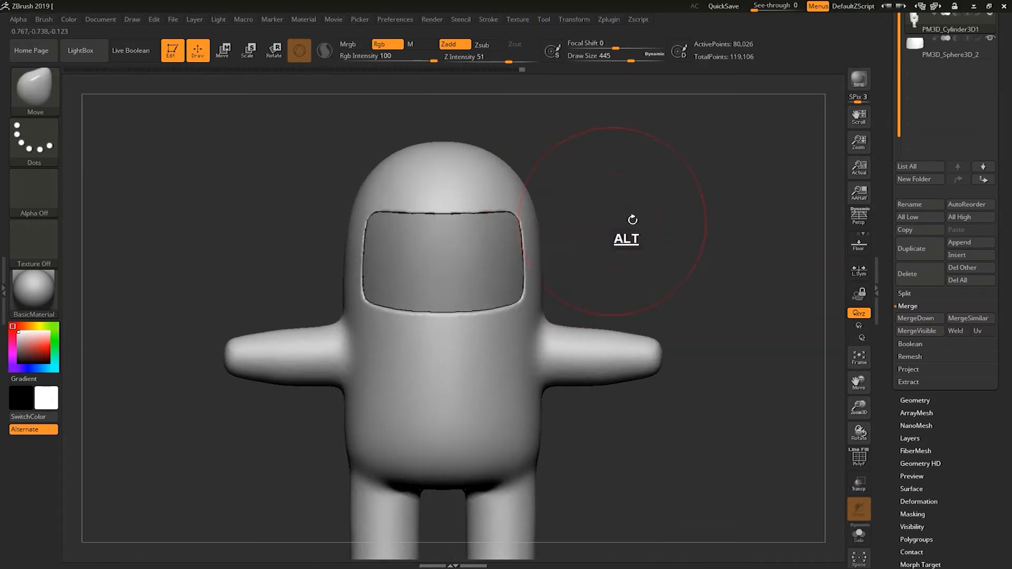
Load the IMM Toon brush and insert a Base Arm mesh at the end of the left arm.
{"action": "left_click_drag", "start_coordinate": [643, 225], "coordinate": [587, 223], "text": "alt"}
{"action": "left_click", "coordinate": [36, 107]}
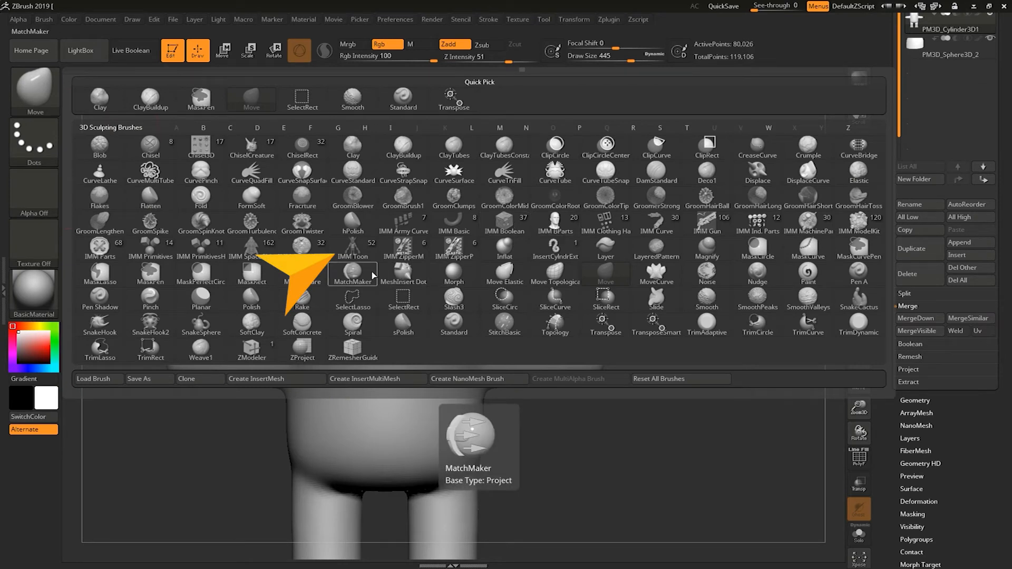
{"action": "left_click", "coordinate": [353, 246]}
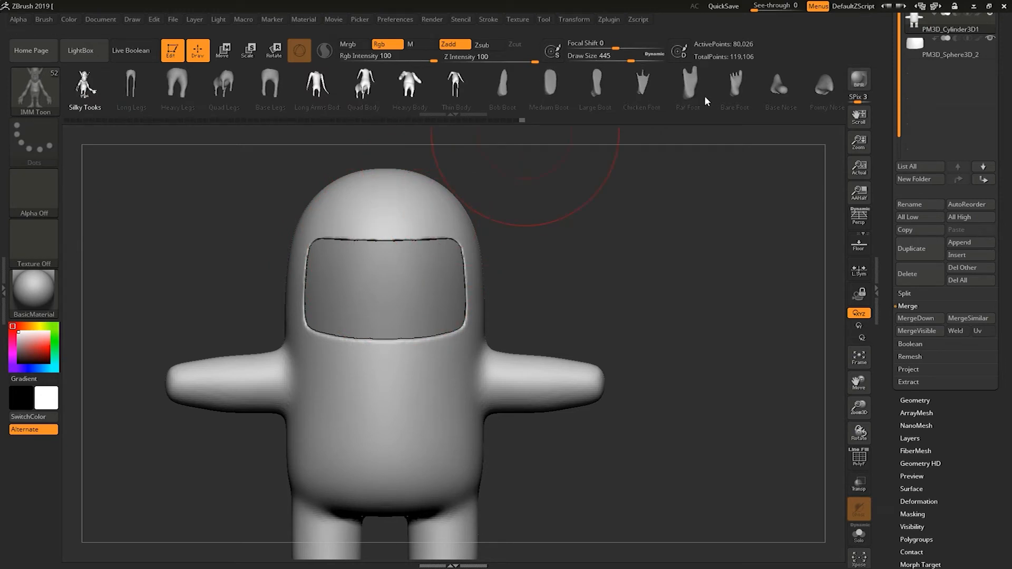
{"action": "left_click_drag", "start_coordinate": [697, 99], "coordinate": [555, 104]}
{"action": "left_click_drag", "start_coordinate": [653, 103], "coordinate": [600, 113]}
{"action": "left_click_drag", "start_coordinate": [676, 105], "coordinate": [554, 115]}
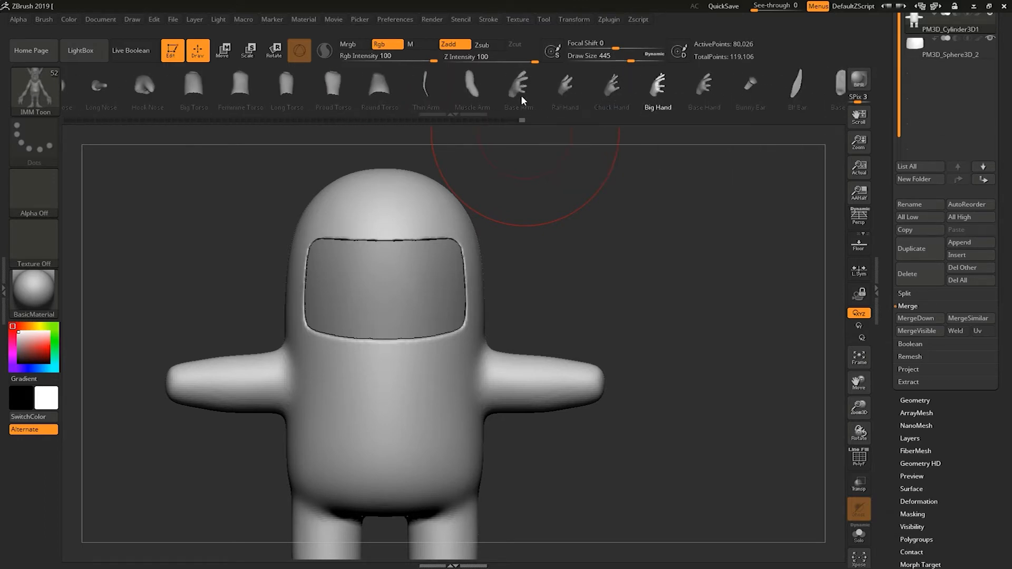
{"action": "left_click_drag", "start_coordinate": [668, 95], "coordinate": [589, 103]}
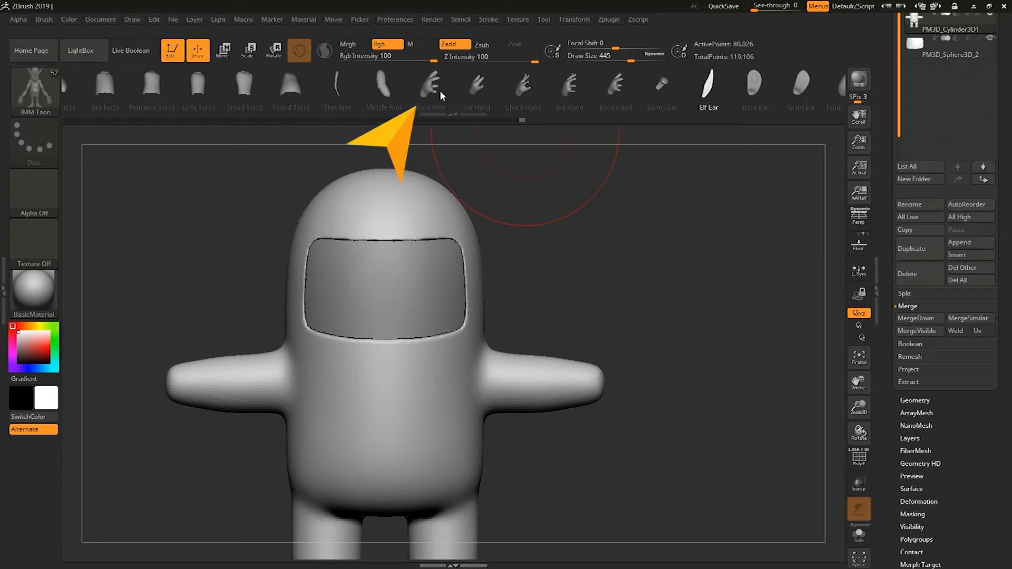
{"action": "left_click", "coordinate": [439, 87]}
{"action": "left_click_drag", "start_coordinate": [630, 255], "coordinate": [564, 261]}
{"action": "left_click_drag", "start_coordinate": [613, 274], "coordinate": [625, 248], "text": "alt"}
{"action": "key", "text": "ctrl+z"}
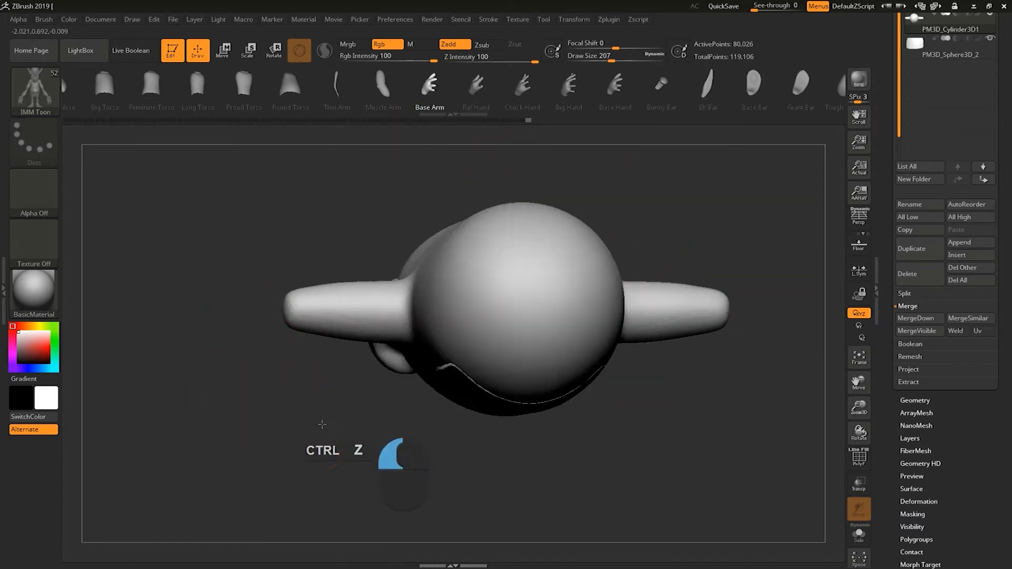
{"action": "left_click_drag", "start_coordinate": [297, 435], "coordinate": [328, 356], "text": "shift"}
{"action": "left_click_drag", "start_coordinate": [345, 323], "coordinate": [241, 335], "text": "shift"}
{"action": "left_click_drag", "start_coordinate": [473, 324], "coordinate": [343, 369]}
{"action": "left_click_drag", "start_coordinate": [226, 366], "coordinate": [303, 386], "text": "alt"}
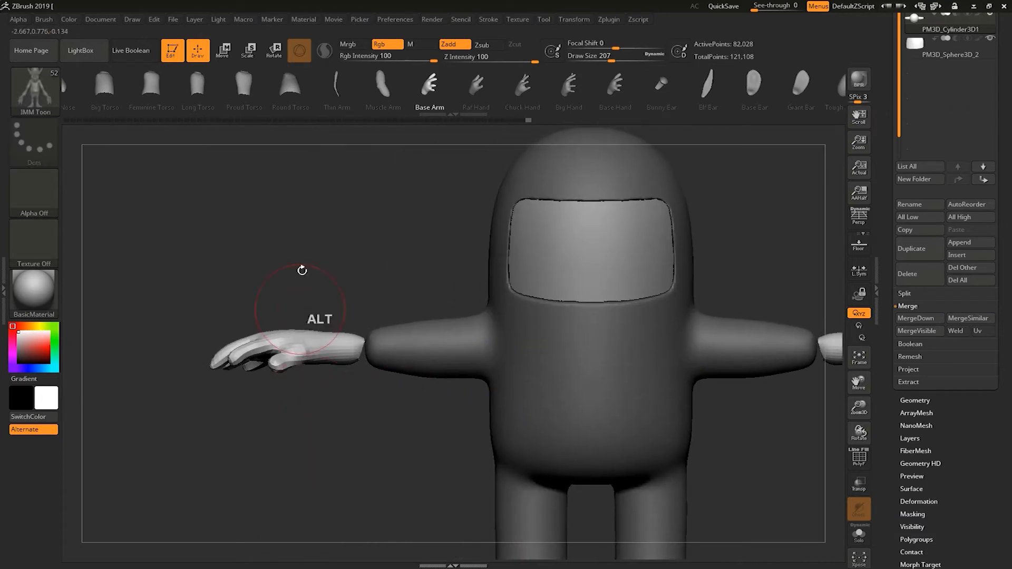
Rotate the inserted hand with the Transpose gizmo to align it with the arm from the top view.
{"action": "left_click", "coordinate": [221, 52]}
{"action": "left_click_drag", "start_coordinate": [302, 352], "coordinate": [354, 351]}
{"action": "left_click_drag", "start_coordinate": [334, 421], "coordinate": [339, 500]}
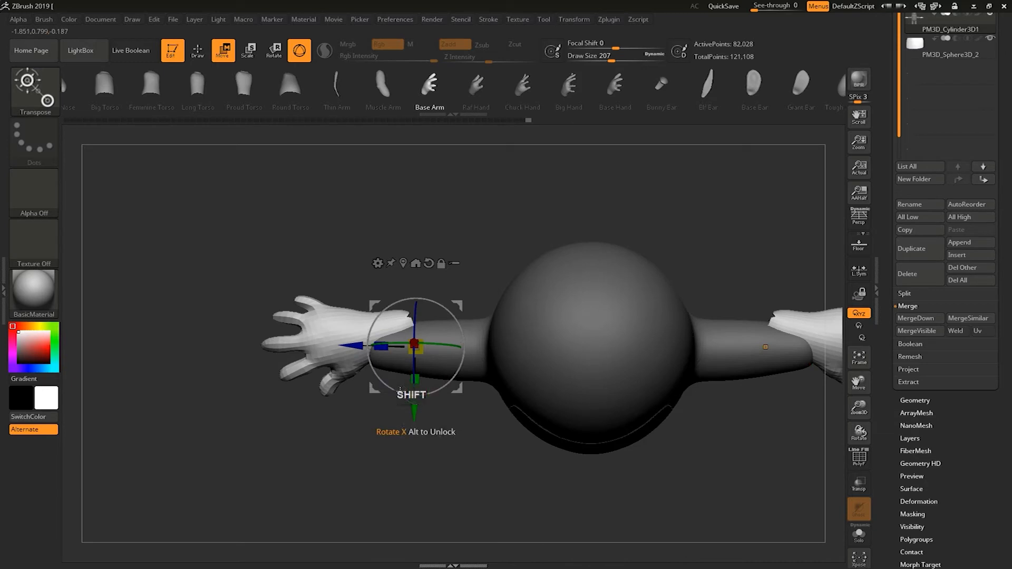
{"action": "left_click_drag", "start_coordinate": [417, 410], "coordinate": [415, 433]}
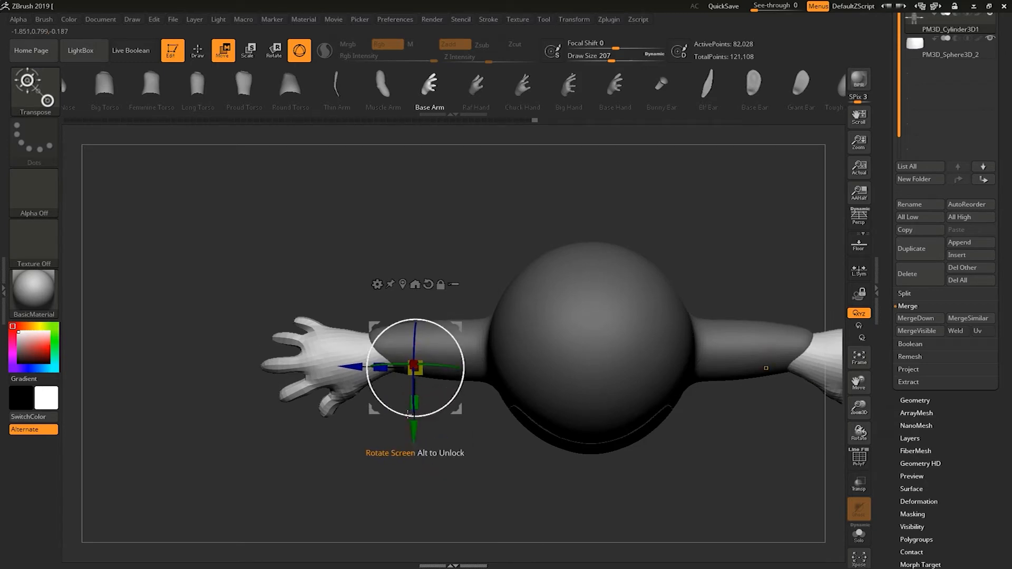
{"action": "left_click_drag", "start_coordinate": [416, 430], "coordinate": [417, 426]}
{"action": "left_click_drag", "start_coordinate": [461, 358], "coordinate": [443, 376]}
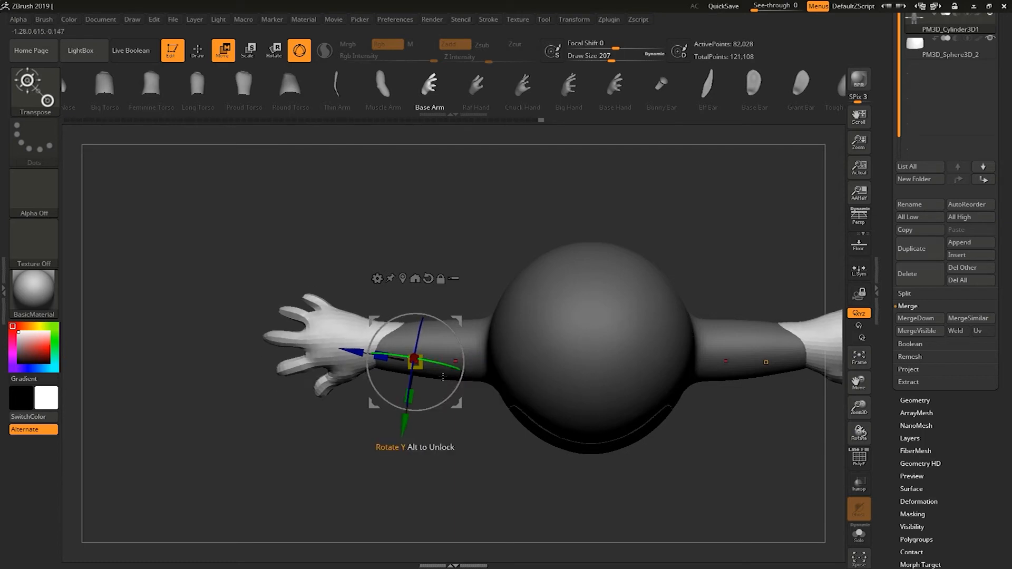
{"action": "left_click_drag", "start_coordinate": [404, 428], "coordinate": [404, 434]}
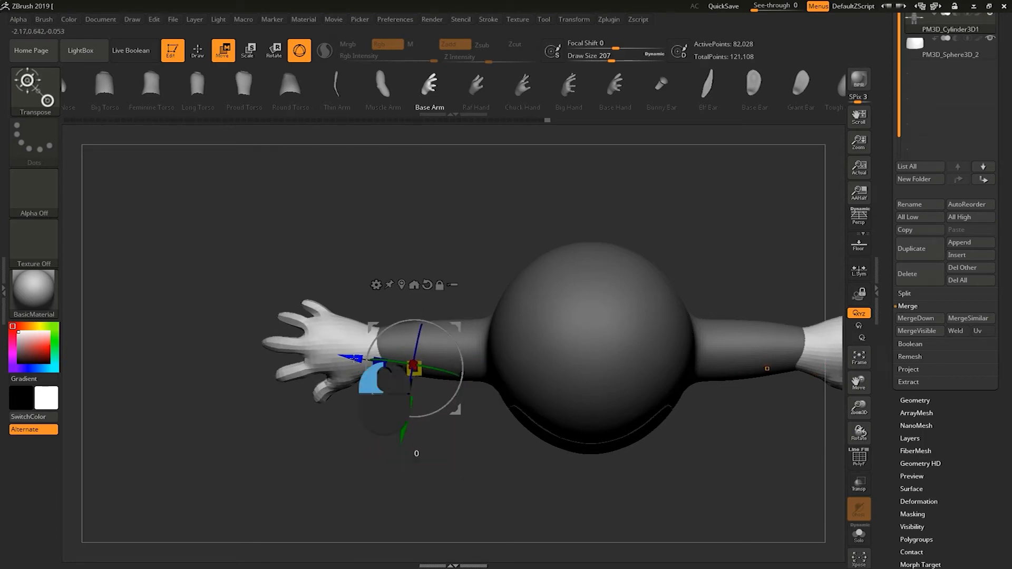
{"action": "left_click_drag", "start_coordinate": [353, 359], "coordinate": [363, 359]}
{"action": "left_click_drag", "start_coordinate": [423, 428], "coordinate": [416, 429]}
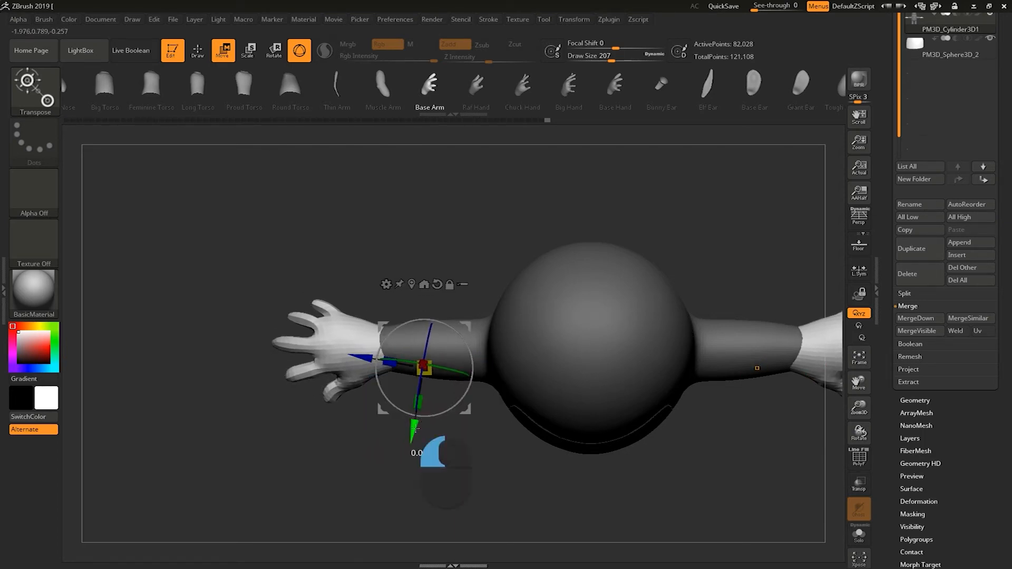
{"action": "left_click_drag", "start_coordinate": [376, 466], "coordinate": [367, 348]}
{"action": "left_click_drag", "start_coordinate": [384, 430], "coordinate": [398, 482], "text": "alt"}
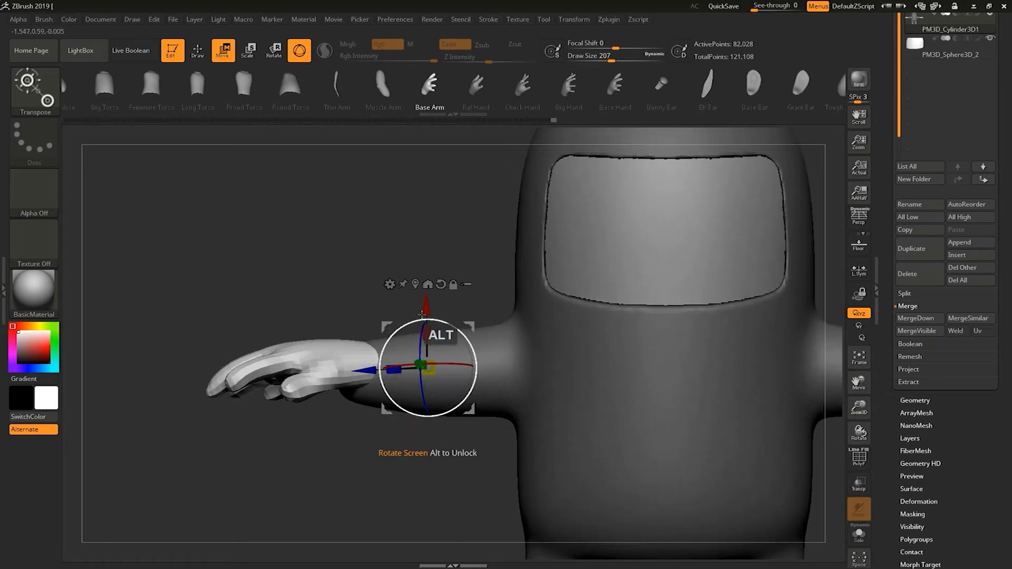
Adjust the hand's rotation and position from the front and bottom views, then return to Draw mode.
{"action": "left_click_drag", "start_coordinate": [428, 313], "coordinate": [429, 315]}
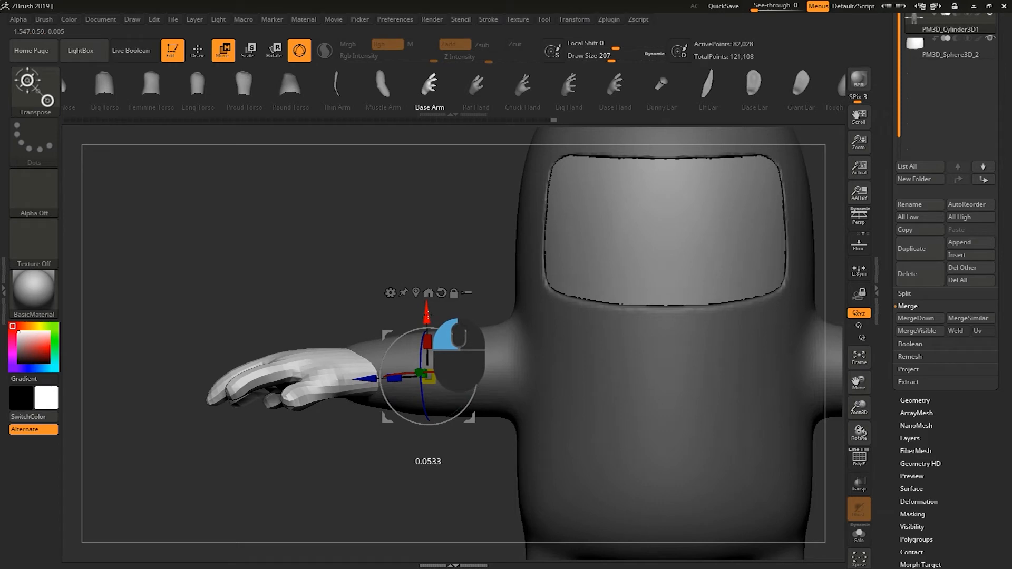
{"action": "left_click_drag", "start_coordinate": [362, 476], "coordinate": [433, 440]}
{"action": "left_click_drag", "start_coordinate": [611, 378], "coordinate": [564, 312], "text": "shift"}
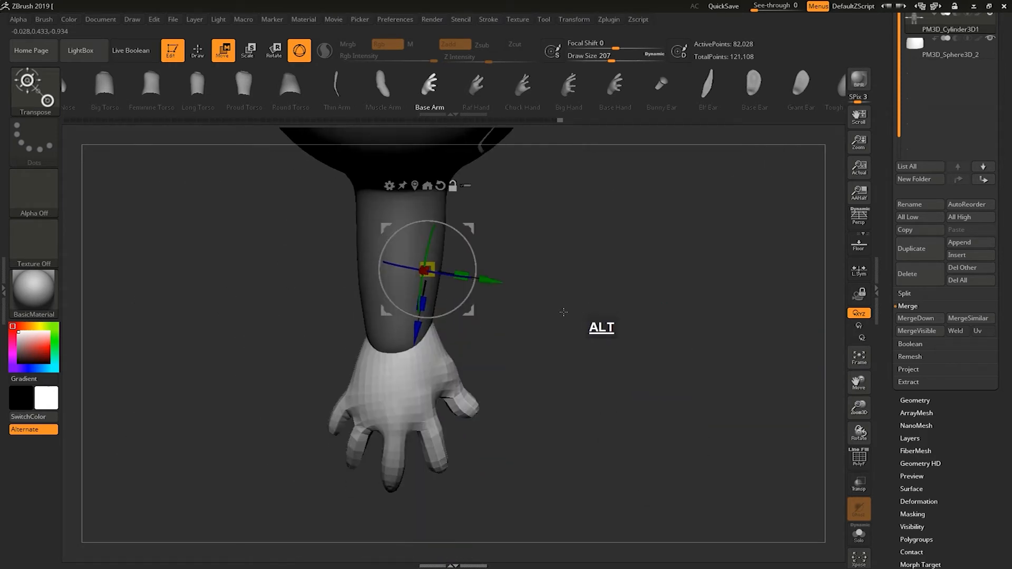
{"action": "left_click_drag", "start_coordinate": [477, 260], "coordinate": [496, 277]}
{"action": "left_click_drag", "start_coordinate": [517, 325], "coordinate": [393, 306]}
{"action": "left_click_drag", "start_coordinate": [394, 369], "coordinate": [309, 313], "text": "alt"}
{"action": "left_click_drag", "start_coordinate": [326, 392], "coordinate": [357, 382], "text": "alt"}
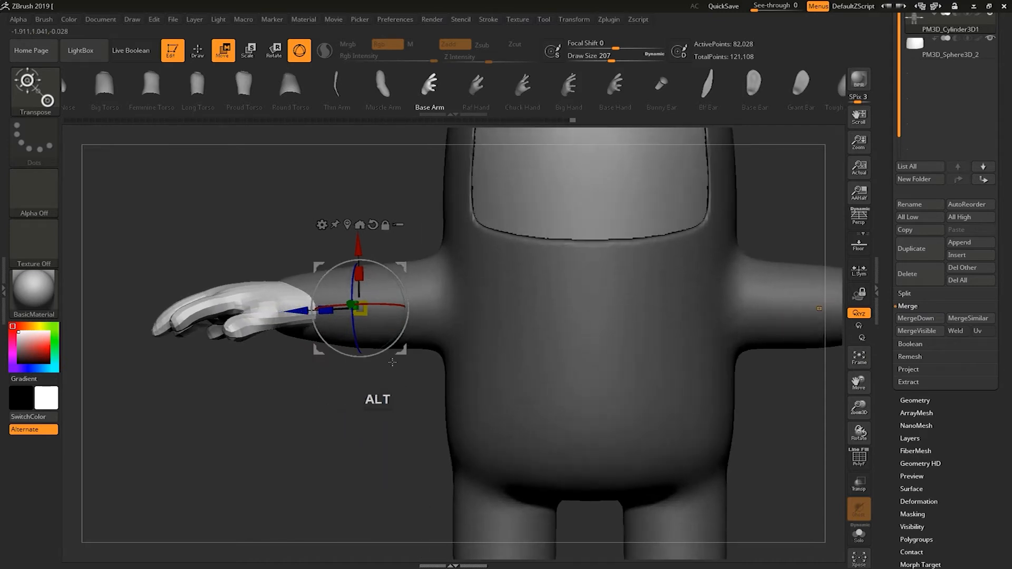
{"action": "left_click", "coordinate": [454, 330], "text": "alt"}
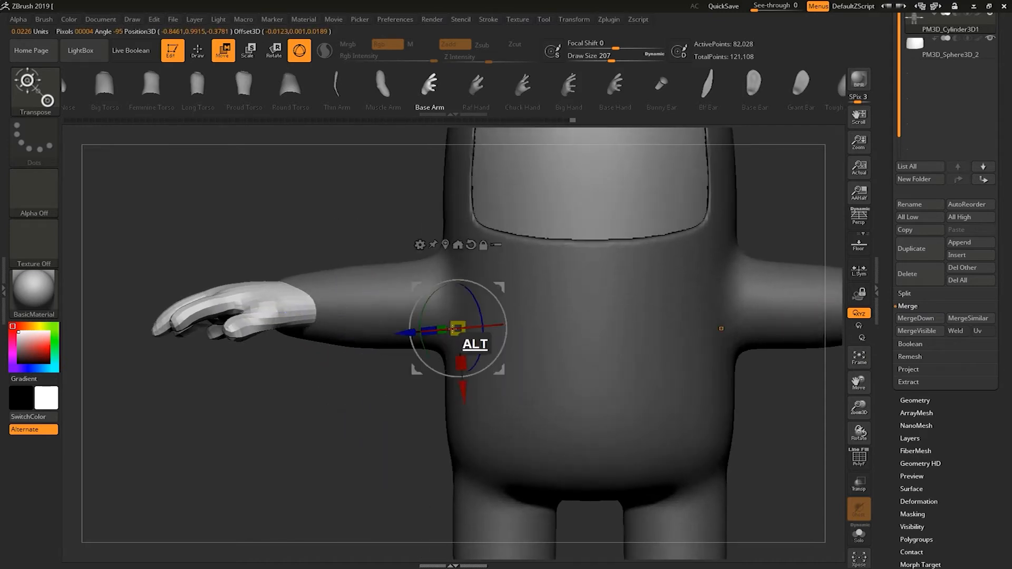
{"action": "left_click", "coordinate": [205, 54]}
Clear the mask and smooth the wrist where the hand joins the arm.
{"action": "left_click_drag", "start_coordinate": [273, 431], "coordinate": [280, 463], "text": "ctrl"}
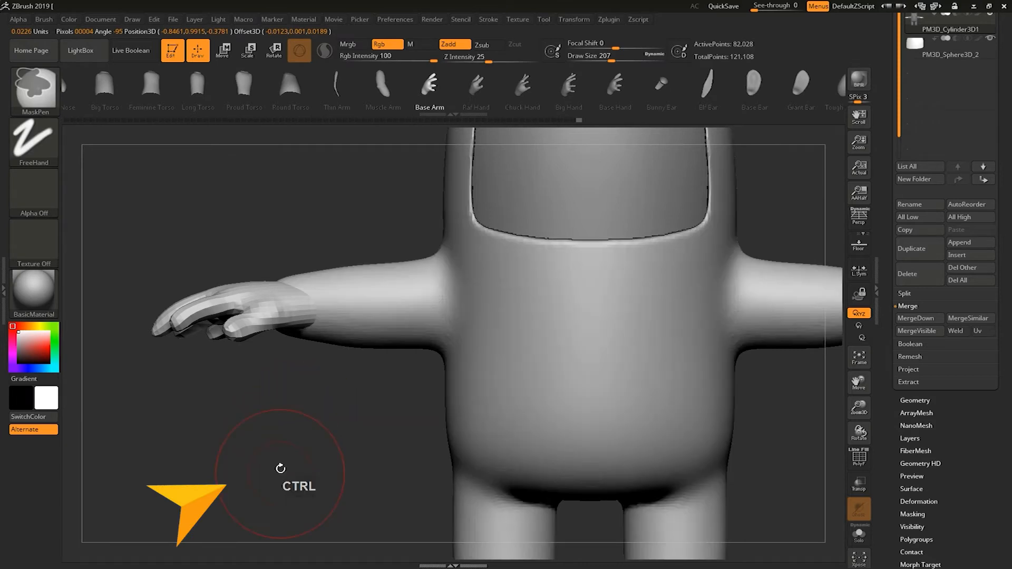
{"action": "left_click_drag", "start_coordinate": [280, 429], "coordinate": [285, 463], "text": "ctrl"}
{"action": "mouse_move", "coordinate": [295, 408]}
{"action": "left_mouse_down"}
{"action": "mouse_move", "coordinate": [298, 436]}
{"action": "mouse_move", "coordinate": [326, 416]}
{"action": "mouse_move", "coordinate": [377, 455]}
{"action": "mouse_move", "coordinate": [362, 450]}
{"action": "mouse_move", "coordinate": [338, 390]}
{"action": "left_mouse_up"}
{"action": "key", "text": "s"}
{"action": "mouse_move", "coordinate": [288, 311]}
{"action": "left_mouse_down", "text": "shift"}
{"action": "mouse_move", "coordinate": [303, 271]}
{"action": "mouse_move", "coordinate": [352, 275]}
{"action": "mouse_move", "coordinate": [329, 287]}
{"action": "mouse_move", "coordinate": [293, 256]}
{"action": "mouse_move", "coordinate": [274, 311]}
{"action": "mouse_move", "coordinate": [375, 312]}
{"action": "mouse_move", "coordinate": [292, 332]}
{"action": "left_mouse_up", "text": "shift"}
{"action": "key", "text": "s"}
{"action": "mouse_move", "coordinate": [391, 287]}
{"action": "left_mouse_down", "text": "shift"}
{"action": "mouse_move", "coordinate": [390, 336]}
{"action": "mouse_move", "coordinate": [383, 237]}
{"action": "mouse_move", "coordinate": [345, 327]}
{"action": "mouse_move", "coordinate": [304, 386]}
{"action": "mouse_move", "coordinate": [390, 398]}
{"action": "left_mouse_up", "text": "shift"}
{"action": "left_click_drag", "start_coordinate": [611, 259], "coordinate": [425, 371], "text": "shift"}
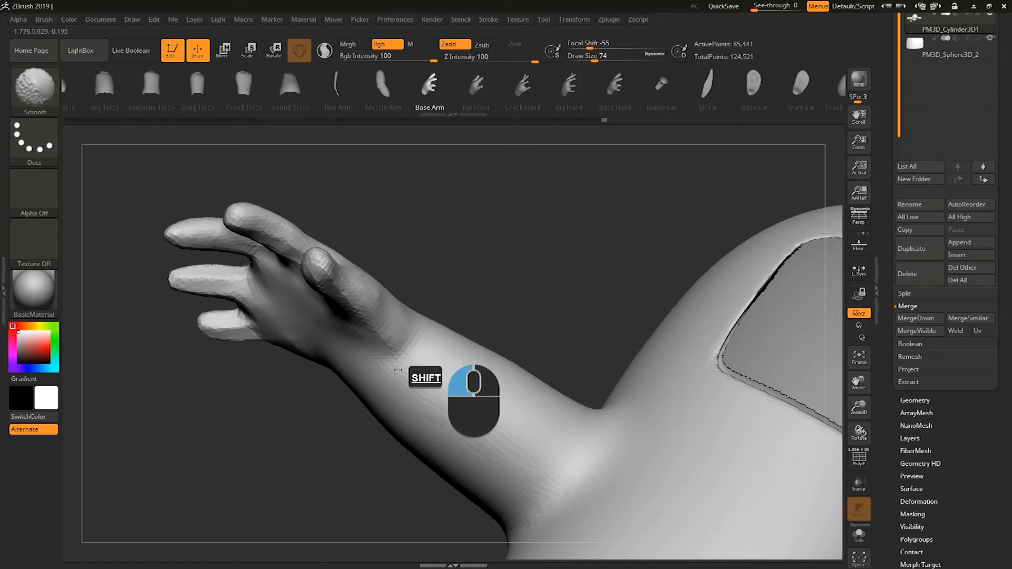
{"action": "mouse_move", "coordinate": [414, 306]}
{"action": "left_mouse_down", "text": "shift"}
{"action": "mouse_move", "coordinate": [457, 418]}
{"action": "mouse_move", "coordinate": [465, 391]}
{"action": "left_mouse_up", "text": "shift"}
{"action": "key", "text": "s"}
{"action": "left_click_drag", "start_coordinate": [408, 416], "coordinate": [470, 408], "text": "shift"}
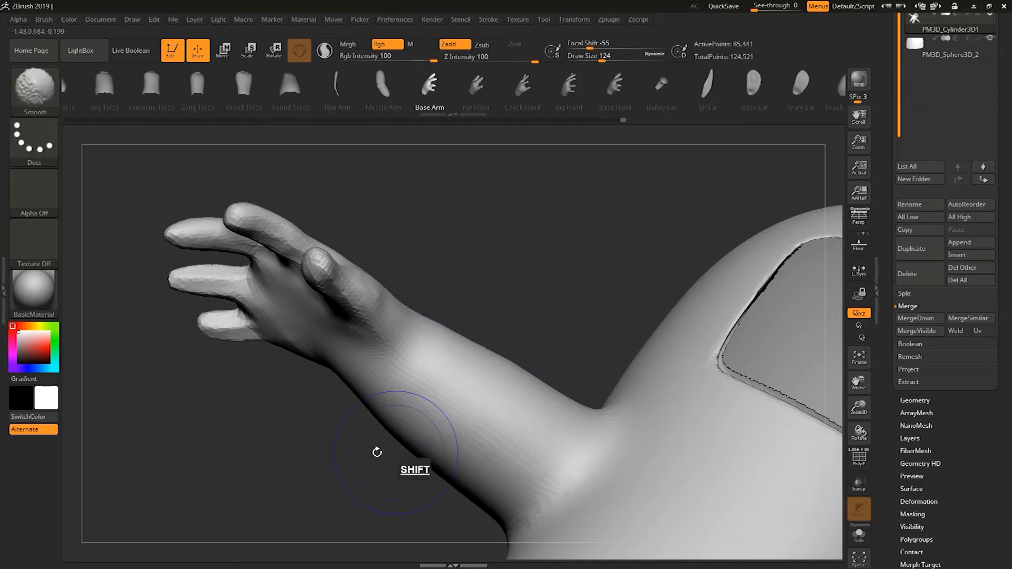
Smooth the wrist further, then build up the palm with the ClayBuildup brush and smooth the strokes.
{"action": "left_click_drag", "start_coordinate": [377, 451], "coordinate": [409, 401], "text": "shift"}
{"action": "mouse_move", "coordinate": [448, 318]}
{"action": "left_mouse_down", "text": "shift"}
{"action": "mouse_move", "coordinate": [418, 375]}
{"action": "mouse_move", "coordinate": [466, 338]}
{"action": "mouse_move", "coordinate": [539, 305]}
{"action": "left_mouse_up", "text": "shift"}
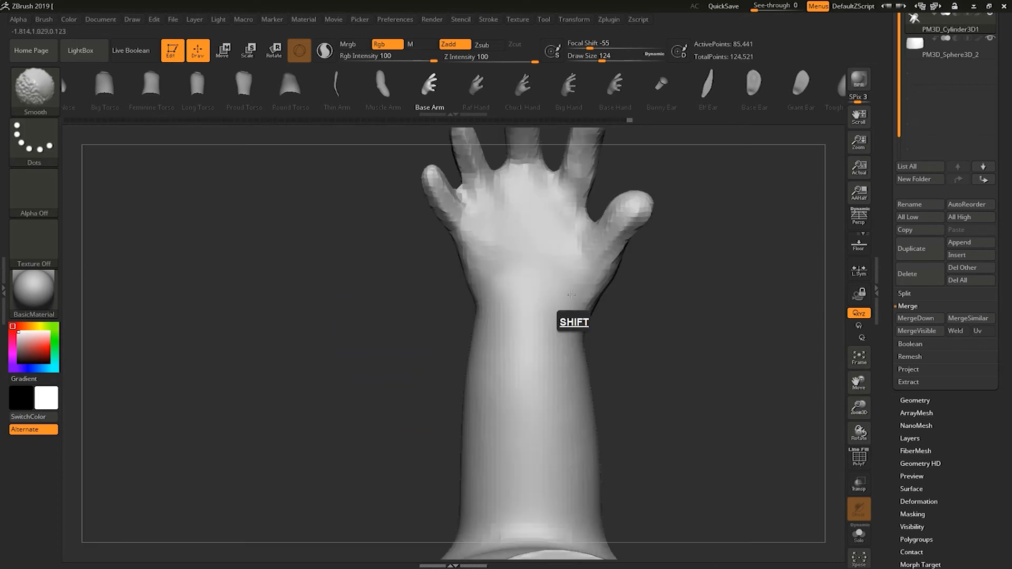
{"action": "left_click_drag", "start_coordinate": [655, 345], "coordinate": [525, 334], "text": "alt"}
{"action": "left_click", "coordinate": [49, 92]}
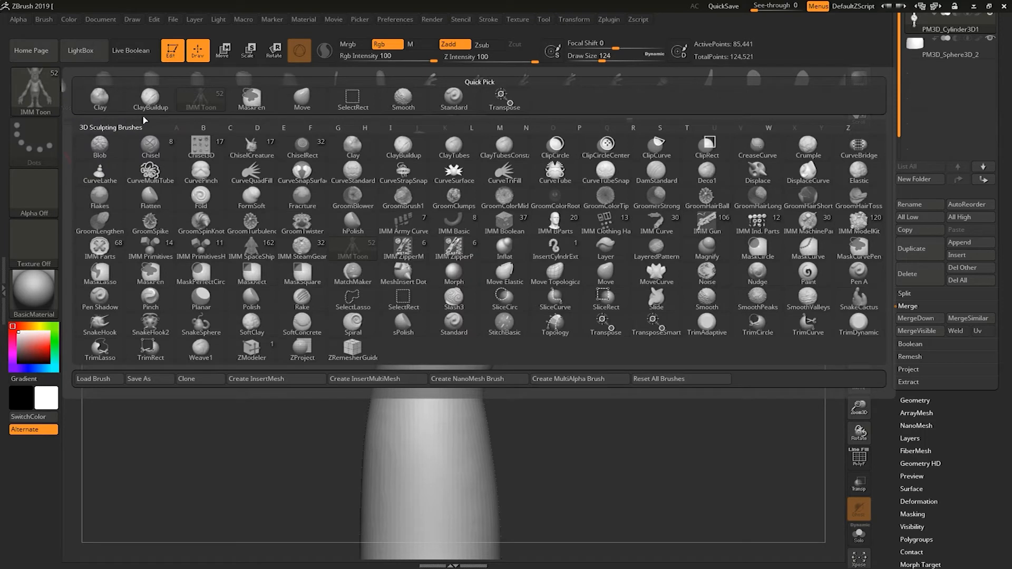
{"action": "left_click", "coordinate": [151, 107]}
{"action": "key", "text": "s"}
{"action": "left_click_drag", "start_coordinate": [431, 309], "coordinate": [392, 306]}
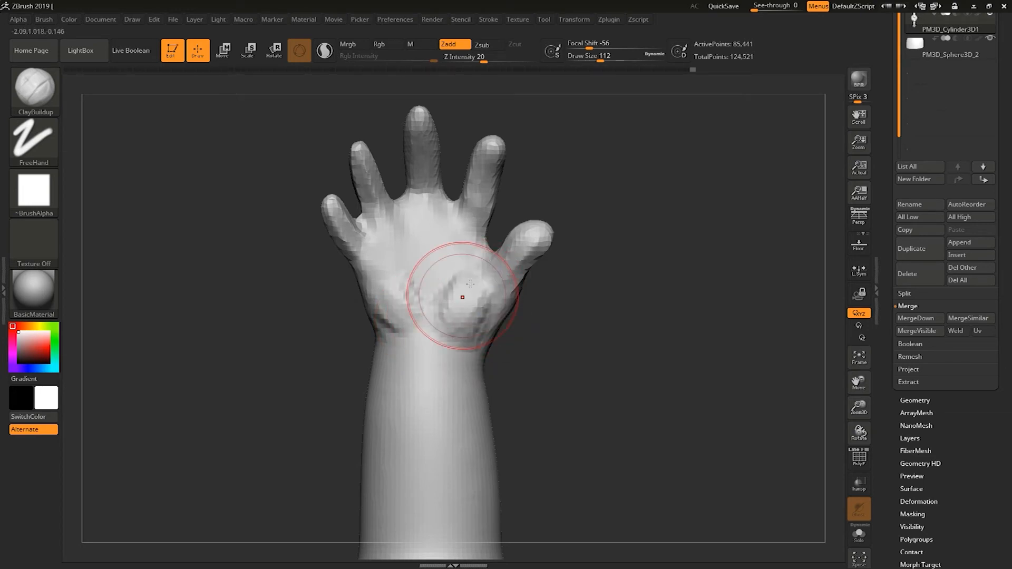
{"action": "left_click_drag", "start_coordinate": [467, 306], "coordinate": [463, 306]}
{"action": "key", "text": "shift"}
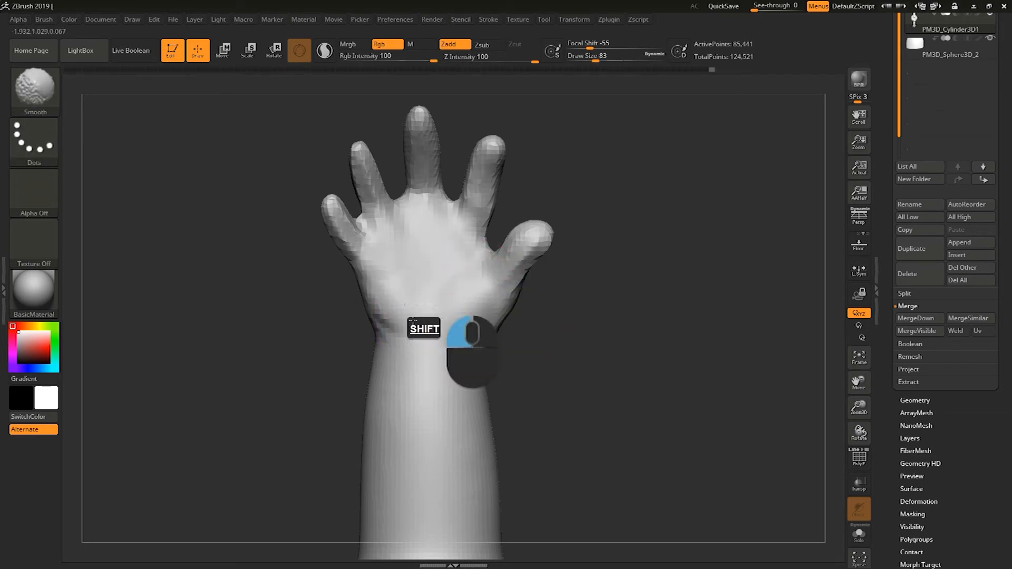
{"action": "left_click_drag", "start_coordinate": [394, 330], "coordinate": [376, 252], "text": "shift"}
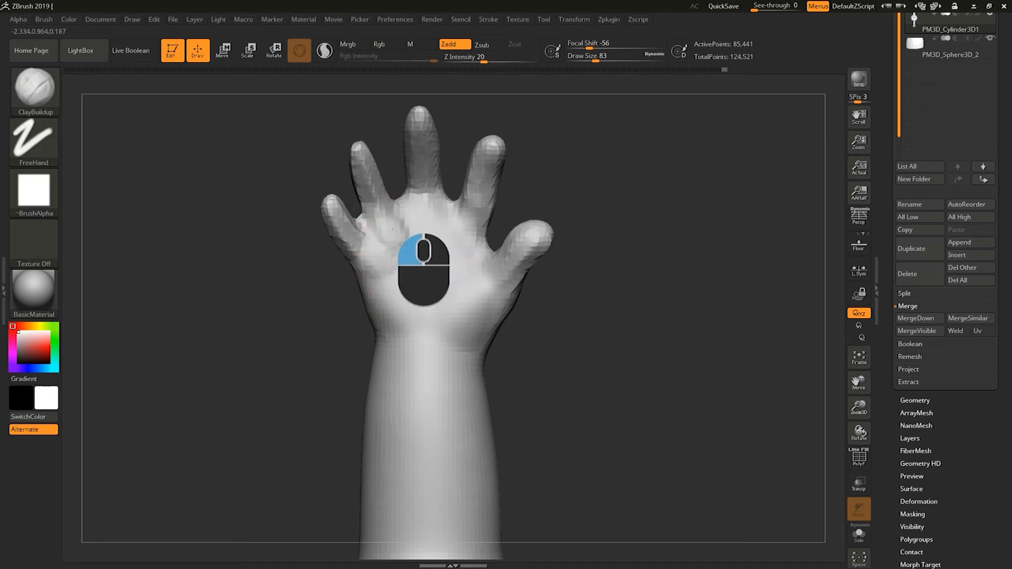
{"action": "mouse_move", "coordinate": [422, 228]}
{"action": "left_mouse_down"}
{"action": "mouse_move", "coordinate": [471, 235]}
{"action": "mouse_move", "coordinate": [470, 244]}
{"action": "mouse_move", "coordinate": [430, 227]}
{"action": "mouse_move", "coordinate": [390, 255]}
{"action": "mouse_move", "coordinate": [404, 224]}
{"action": "mouse_move", "coordinate": [468, 262]}
{"action": "mouse_move", "coordinate": [446, 293]}
{"action": "mouse_move", "coordinate": [487, 283]}
{"action": "mouse_move", "coordinate": [448, 321]}
{"action": "left_mouse_up"}
{"action": "key", "text": "shift"}
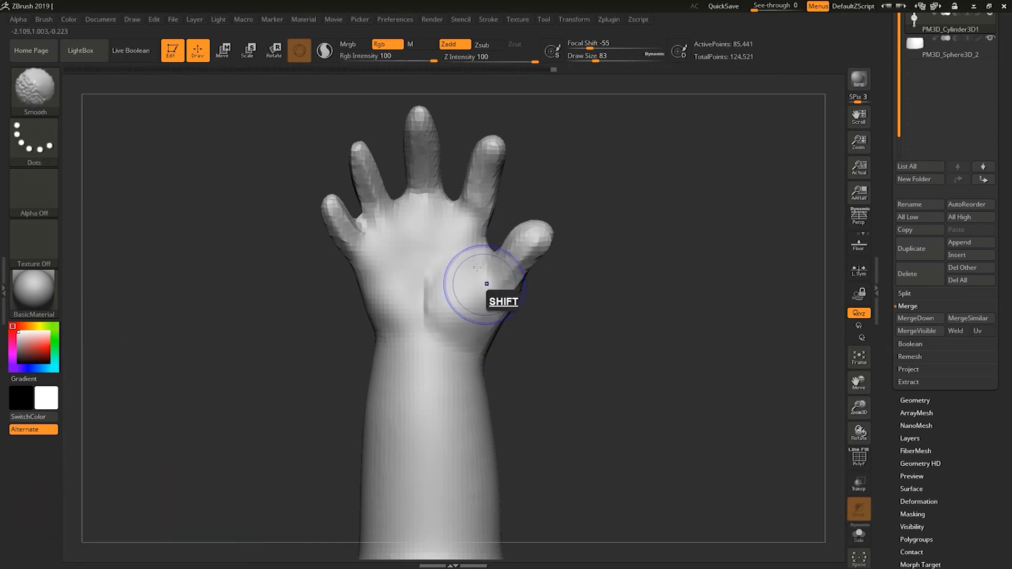
{"action": "mouse_move", "coordinate": [434, 287]}
{"action": "left_mouse_down", "text": "shift"}
{"action": "mouse_move", "coordinate": [443, 210]}
{"action": "mouse_move", "coordinate": [386, 292]}
{"action": "left_mouse_up", "text": "shift"}
Refine the forearm and wrist joint with ClayBuildup and Smooth strokes.
{"action": "left_click_drag", "start_coordinate": [584, 227], "coordinate": [596, 342]}
{"action": "left_click", "coordinate": [606, 301], "text": "alt"}
{"action": "left_click_drag", "start_coordinate": [745, 259], "coordinate": [671, 245], "text": "alt"}
{"action": "left_click_drag", "start_coordinate": [527, 374], "coordinate": [228, 430], "text": "alt"}
{"action": "mouse_move", "coordinate": [138, 443]}
{"action": "left_mouse_down", "text": "alt"}
{"action": "mouse_move", "coordinate": [342, 393]}
{"action": "mouse_move", "coordinate": [253, 402]}
{"action": "mouse_move", "coordinate": [339, 314]}
{"action": "left_mouse_up", "text": "alt"}
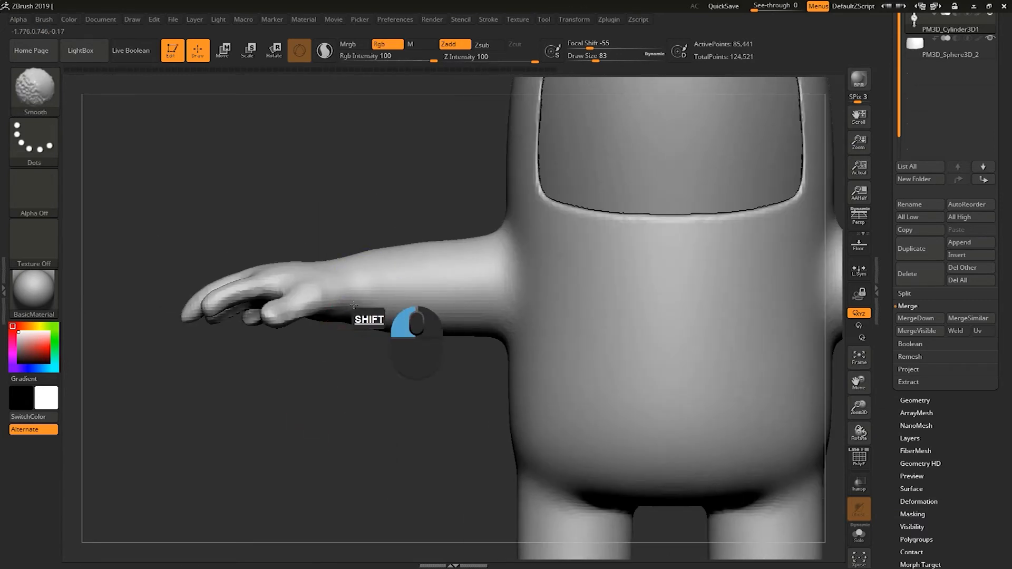
{"action": "mouse_move", "coordinate": [346, 378]}
{"action": "left_mouse_down"}
{"action": "mouse_move", "coordinate": [401, 421]}
{"action": "mouse_move", "coordinate": [411, 455]}
{"action": "mouse_move", "coordinate": [389, 381]}
{"action": "mouse_move", "coordinate": [381, 395]}
{"action": "left_mouse_up"}
{"action": "left_click_drag", "start_coordinate": [359, 343], "coordinate": [389, 325]}
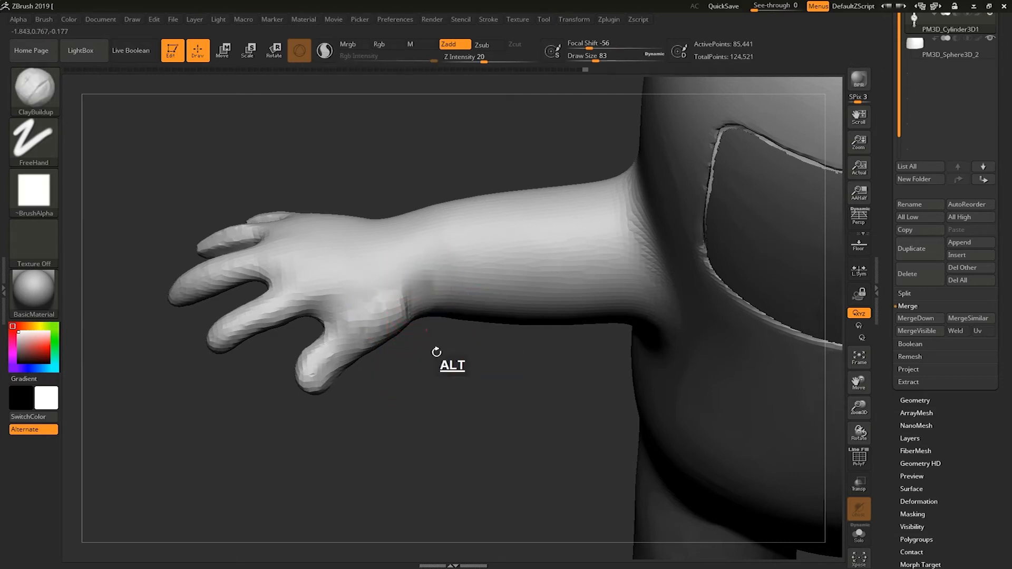
{"action": "left_click_drag", "start_coordinate": [437, 353], "coordinate": [427, 272], "text": "shift"}
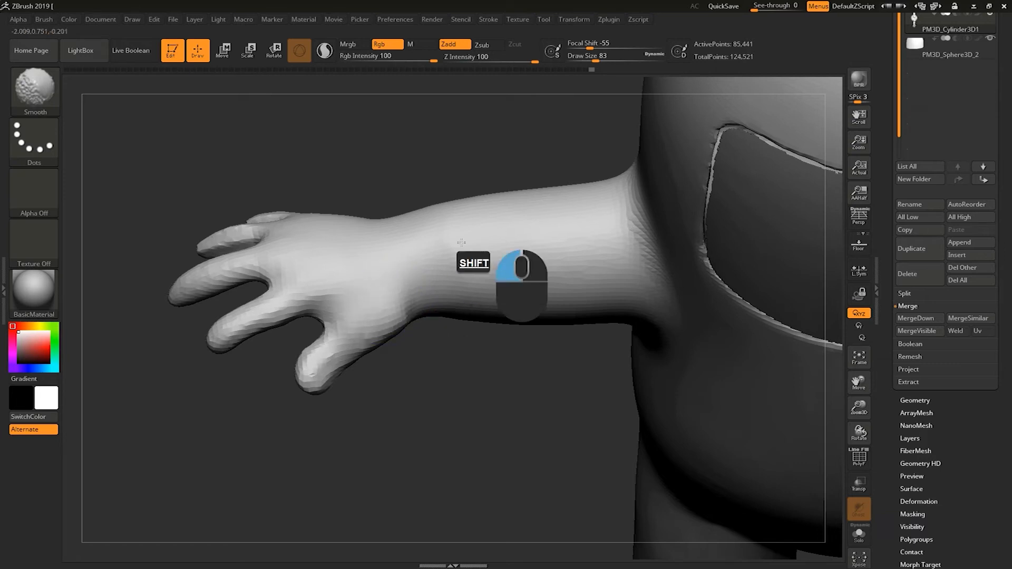
{"action": "left_click_drag", "start_coordinate": [378, 304], "coordinate": [374, 361], "text": "shift"}
{"action": "left_click_drag", "start_coordinate": [456, 255], "coordinate": [467, 285], "text": "shift"}
{"action": "mouse_move", "coordinate": [473, 189]}
{"action": "left_mouse_down"}
{"action": "mouse_move", "coordinate": [430, 183]}
{"action": "mouse_move", "coordinate": [409, 193]}
{"action": "left_mouse_up"}
{"action": "key", "text": "s"}
{"action": "mouse_move", "coordinate": [439, 260]}
{"action": "left_mouse_down", "text": "shift"}
{"action": "mouse_move", "coordinate": [431, 266]}
{"action": "mouse_move", "coordinate": [481, 253]}
{"action": "mouse_move", "coordinate": [522, 259]}
{"action": "left_mouse_up", "text": "shift"}
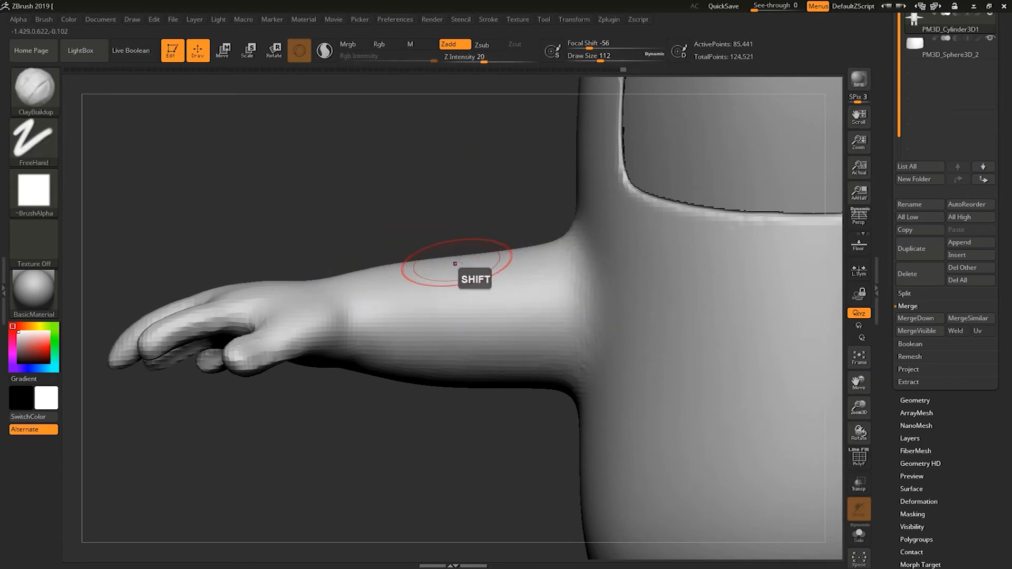
Switch to the Move brush at draw size 239 and reshape the upper arm near the shoulder.
{"action": "key", "text": "b"}
{"action": "left_click", "coordinate": [282, 270]}
{"action": "key", "text": "s"}
{"action": "left_click_drag", "start_coordinate": [385, 235], "coordinate": [423, 228]}
{"action": "key", "text": "s"}
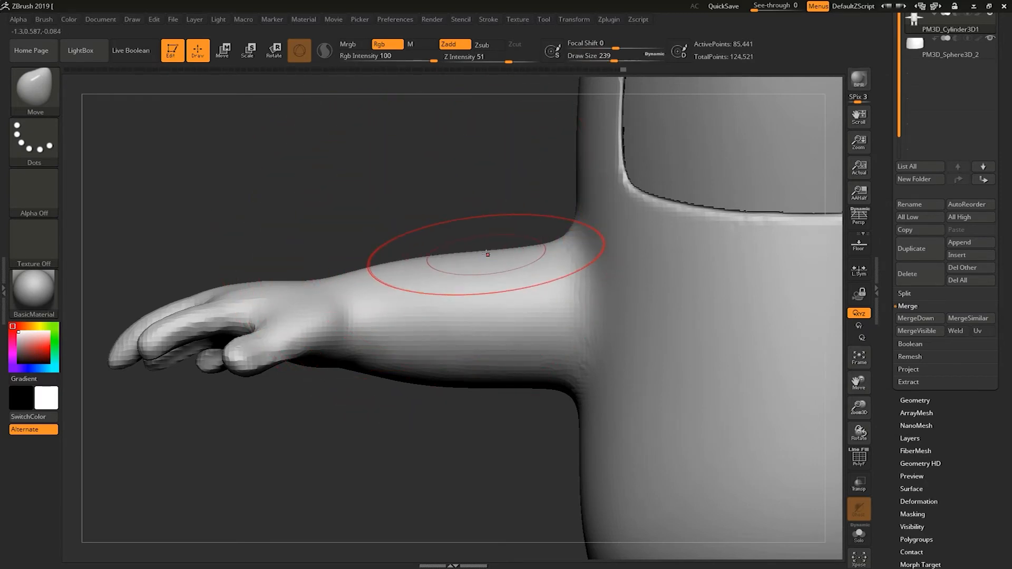
{"action": "left_click_drag", "start_coordinate": [486, 237], "coordinate": [406, 317]}
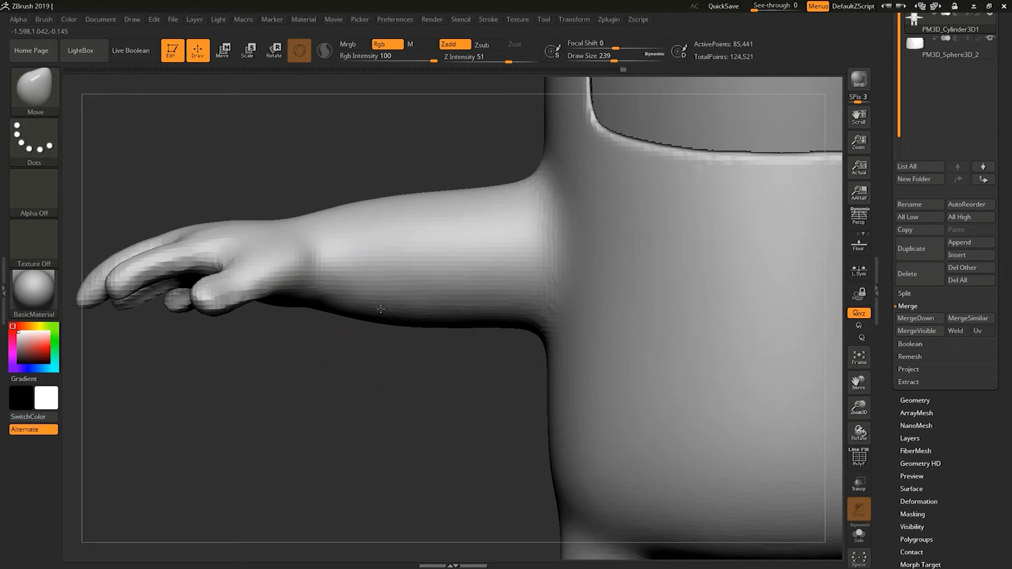
{"action": "left_click_drag", "start_coordinate": [342, 388], "coordinate": [420, 277], "text": "alt"}
Reshape the hips and upper legs from the front with a large Move brush.
{"action": "left_click_drag", "start_coordinate": [374, 450], "coordinate": [508, 458], "text": "alt"}
{"action": "mouse_move", "coordinate": [517, 410]}
{"action": "left_mouse_down", "text": "alt"}
{"action": "mouse_move", "coordinate": [488, 346]}
{"action": "mouse_move", "coordinate": [337, 382]}
{"action": "mouse_move", "coordinate": [358, 367]}
{"action": "mouse_move", "coordinate": [290, 402]}
{"action": "mouse_move", "coordinate": [295, 390]}
{"action": "mouse_move", "coordinate": [264, 391]}
{"action": "mouse_move", "coordinate": [339, 425]}
{"action": "mouse_move", "coordinate": [370, 361]}
{"action": "mouse_move", "coordinate": [331, 399]}
{"action": "mouse_move", "coordinate": [266, 418]}
{"action": "mouse_move", "coordinate": [294, 365]}
{"action": "mouse_move", "coordinate": [305, 385]}
{"action": "left_mouse_up", "text": "alt"}
{"action": "key", "text": "s"}
{"action": "key", "text": "ctrl+z"}
{"action": "key", "text": "s"}
{"action": "left_click_drag", "start_coordinate": [306, 385], "coordinate": [296, 384]}
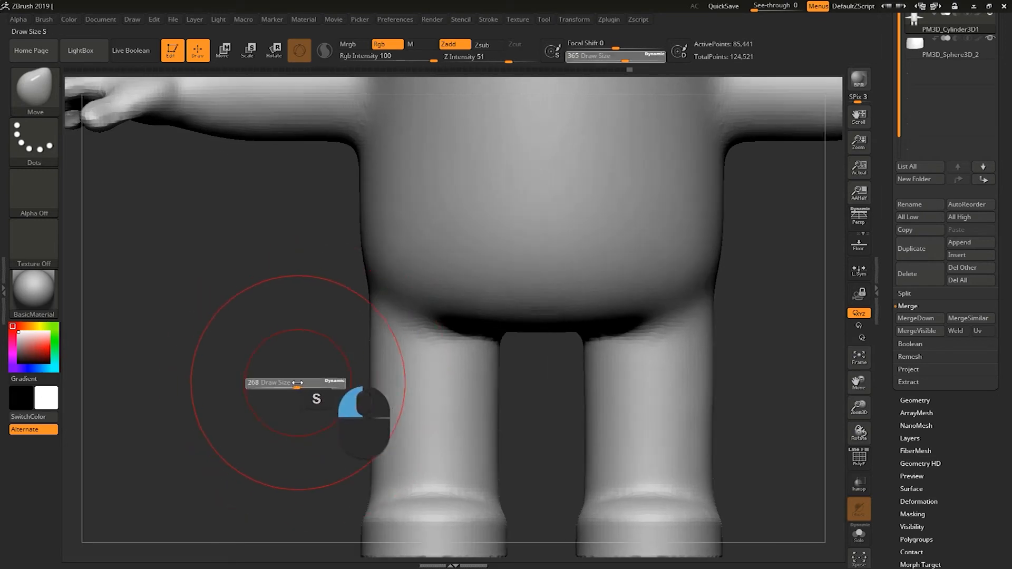
{"action": "key", "text": "s"}
{"action": "mouse_move", "coordinate": [550, 300]}
{"action": "left_mouse_down"}
{"action": "mouse_move", "coordinate": [560, 298]}
{"action": "mouse_move", "coordinate": [545, 318]}
{"action": "mouse_move", "coordinate": [540, 311]}
{"action": "left_mouse_up"}
{"action": "key", "text": "s"}
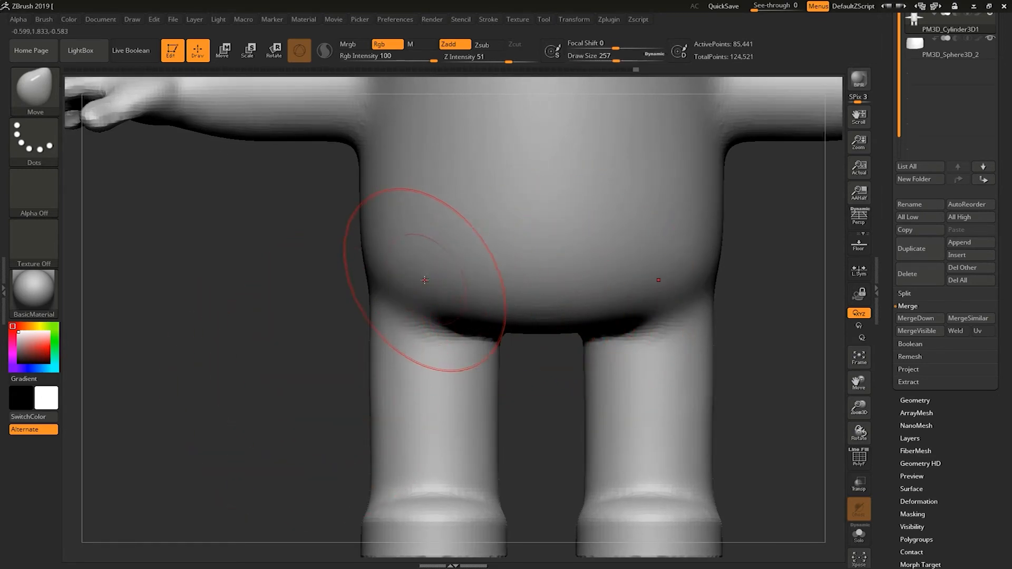
{"action": "mouse_move", "coordinate": [419, 285]}
{"action": "left_mouse_down", "text": "shift"}
{"action": "mouse_move", "coordinate": [403, 307]}
{"action": "mouse_move", "coordinate": [429, 286]}
{"action": "left_mouse_up", "text": "shift"}
{"action": "key", "text": "s"}
{"action": "mouse_move", "coordinate": [296, 391]}
{"action": "left_mouse_down", "text": "shift"}
{"action": "mouse_move", "coordinate": [393, 335]}
{"action": "mouse_move", "coordinate": [390, 354]}
{"action": "left_mouse_up", "text": "shift"}
{"action": "left_click_drag", "start_coordinate": [397, 262], "coordinate": [389, 342], "text": "shift"}
{"action": "left_click_drag", "start_coordinate": [403, 290], "coordinate": [383, 377], "text": "shift"}
{"action": "mouse_move", "coordinate": [381, 255]}
{"action": "left_mouse_down", "text": "shift"}
{"action": "mouse_move", "coordinate": [362, 306]}
{"action": "mouse_move", "coordinate": [308, 323]}
{"action": "mouse_move", "coordinate": [305, 337]}
{"action": "left_mouse_up", "text": "shift"}
{"action": "left_click_drag", "start_coordinate": [279, 422], "coordinate": [248, 363], "text": "shift"}
{"action": "mouse_move", "coordinate": [395, 285]}
{"action": "left_mouse_down", "text": "shift"}
{"action": "mouse_move", "coordinate": [420, 367]}
{"action": "mouse_move", "coordinate": [459, 256]}
{"action": "mouse_move", "coordinate": [450, 314]}
{"action": "left_mouse_up", "text": "shift"}
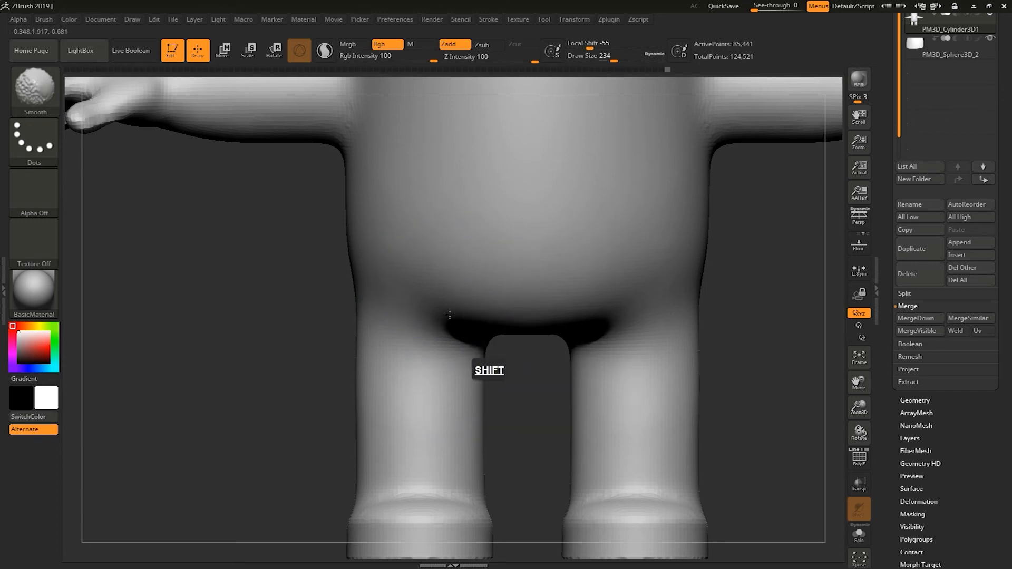
Smooth the area where the legs meet the body.
{"action": "mouse_move", "coordinate": [376, 327]}
{"action": "left_mouse_down", "text": "shift"}
{"action": "mouse_move", "coordinate": [370, 388]}
{"action": "mouse_move", "coordinate": [437, 416]}
{"action": "mouse_move", "coordinate": [436, 395]}
{"action": "left_mouse_up", "text": "shift"}
{"action": "mouse_move", "coordinate": [259, 375]}
{"action": "left_mouse_down", "text": "alt"}
{"action": "mouse_move", "coordinate": [254, 360]}
{"action": "mouse_move", "coordinate": [342, 374]}
{"action": "left_mouse_up", "text": "alt"}
{"action": "key", "text": "s"}
{"action": "left_click_drag", "start_coordinate": [365, 339], "coordinate": [358, 339]}
{"action": "left_click_drag", "start_coordinate": [267, 321], "coordinate": [271, 318], "text": "alt"}
Try to reshape the inner edges of the feet with the Move brush, undoing each attempt.
{"action": "left_click_drag", "start_coordinate": [547, 336], "coordinate": [522, 351]}
{"action": "key", "text": "ctrl+z"}
{"action": "left_click", "coordinate": [534, 377], "text": "ctrl"}
{"action": "mouse_move", "coordinate": [535, 354]}
{"action": "left_mouse_down", "text": "shift"}
{"action": "mouse_move", "coordinate": [549, 351]}
{"action": "mouse_move", "coordinate": [517, 391]}
{"action": "left_mouse_up", "text": "shift"}
{"action": "key", "text": "ctrl+z"}
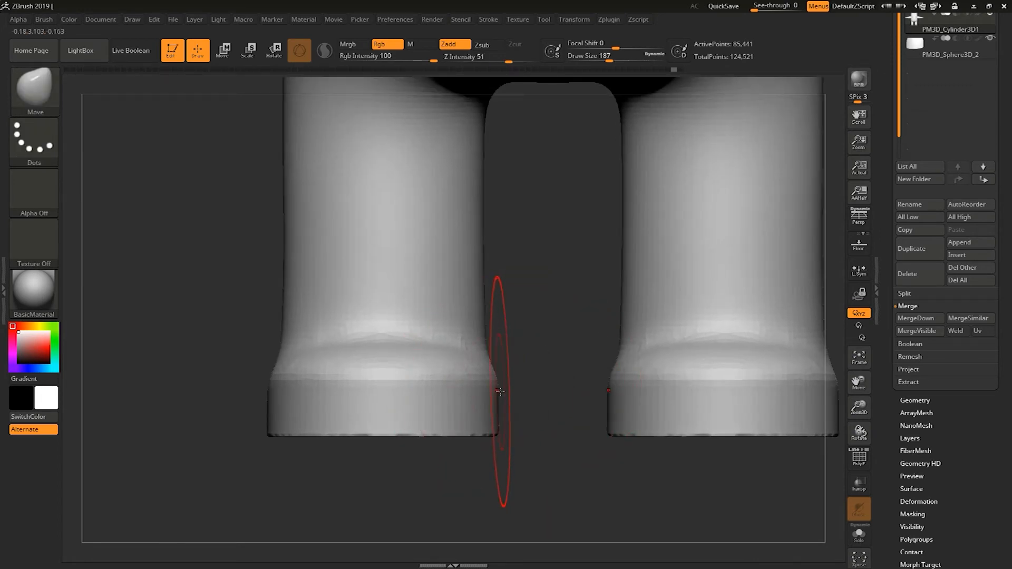
{"action": "key", "text": "s"}
{"action": "mouse_move", "coordinate": [507, 380]}
{"action": "left_mouse_down"}
{"action": "mouse_move", "coordinate": [524, 387]}
{"action": "mouse_move", "coordinate": [517, 371]}
{"action": "left_mouse_up"}
{"action": "key", "text": "ctrl+z"}
{"action": "key", "text": "s"}
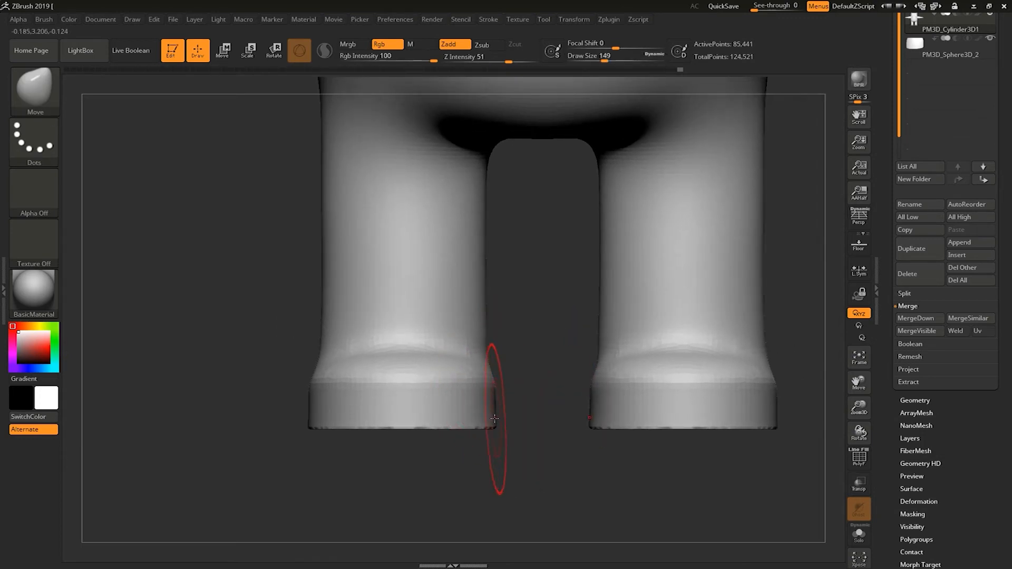
{"action": "key", "text": "shift"}
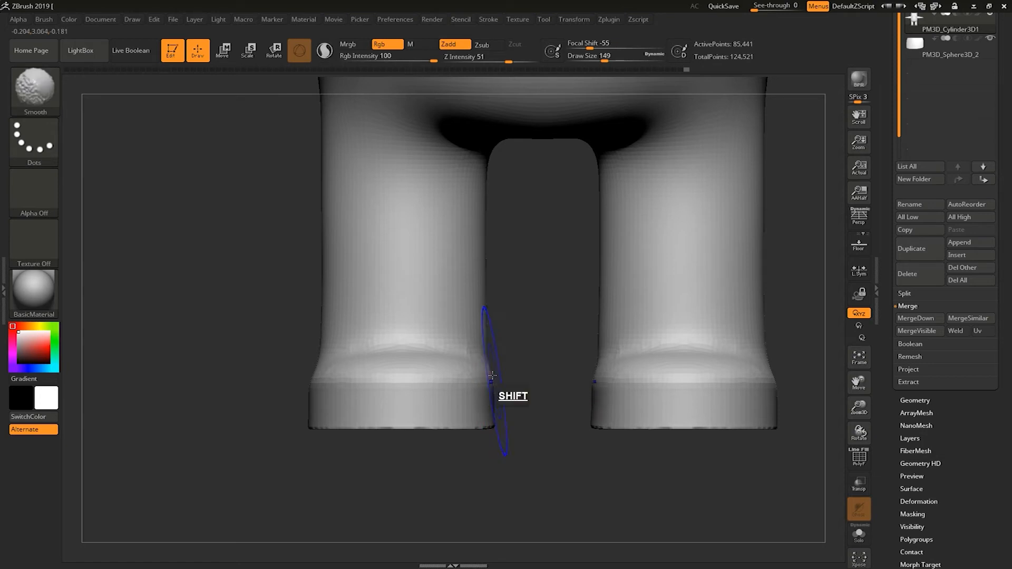
{"action": "key", "text": "ctrl+z"}
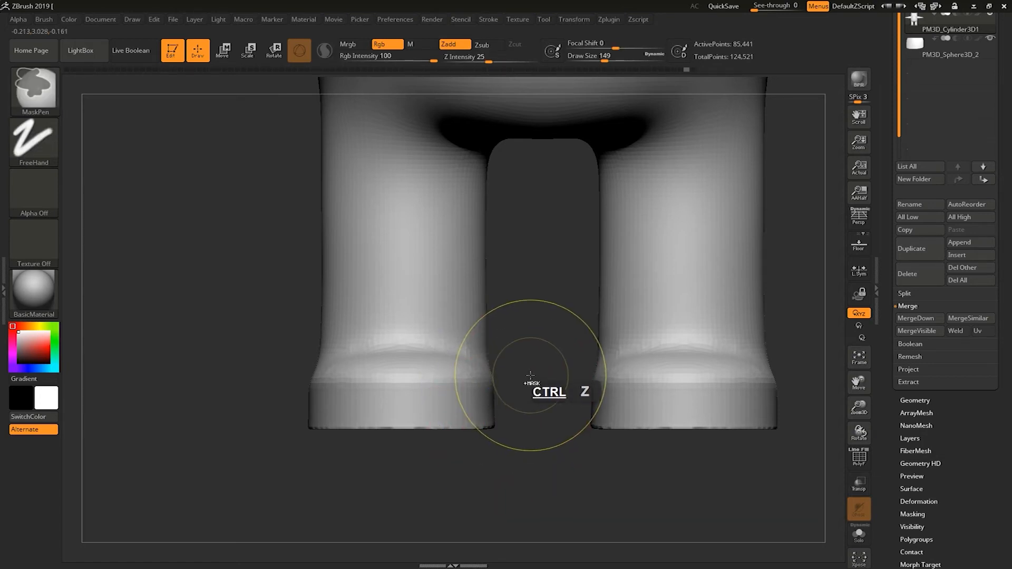
{"action": "key", "text": "ctrl+z"}
{"action": "key", "text": "alt"}
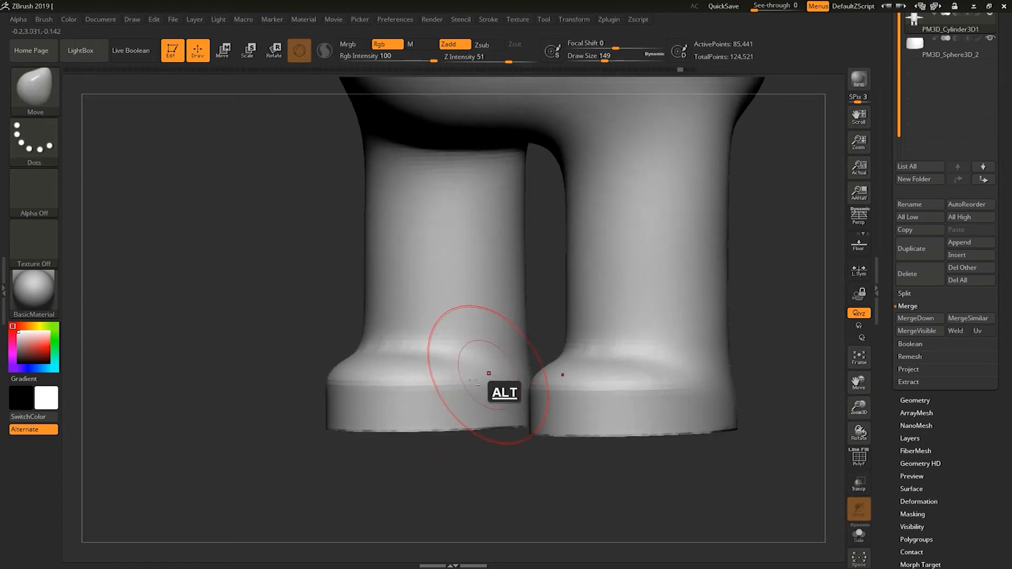
Select the TrimDynamic brush and undo several recent edits on the legs.
{"action": "key", "text": "b"}
{"action": "key", "text": "t"}
{"action": "key", "text": "d"}
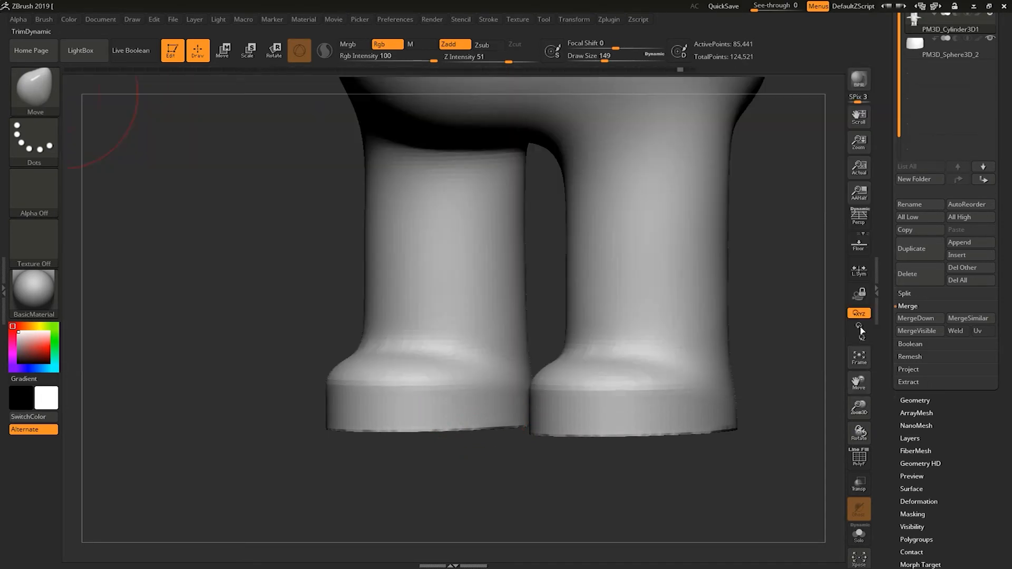
{"action": "left_click_drag", "start_coordinate": [484, 484], "coordinate": [514, 403], "text": "alt"}
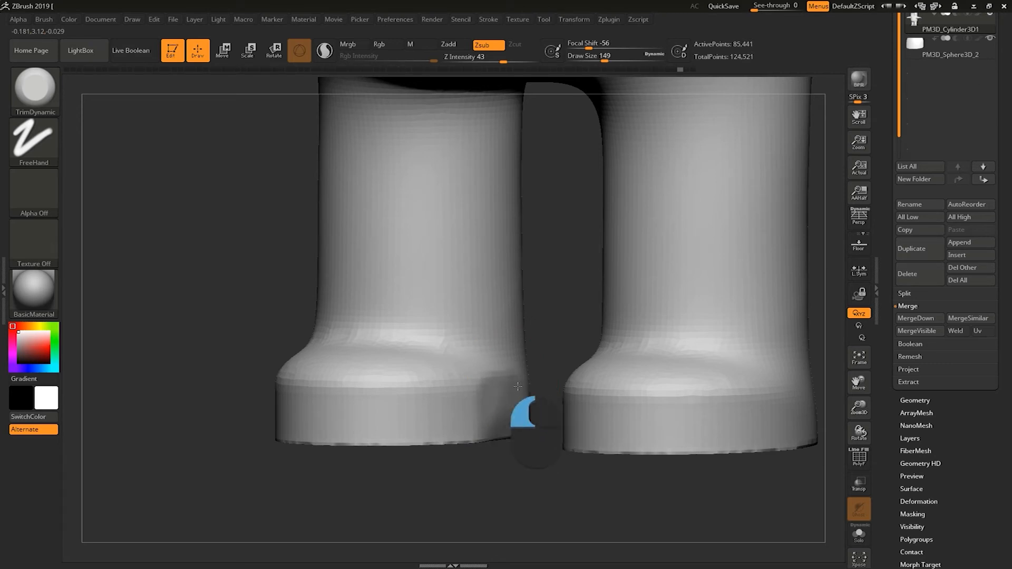
{"action": "key", "text": "ctrl+z"}
{"action": "key", "text": "ctrl+z"}
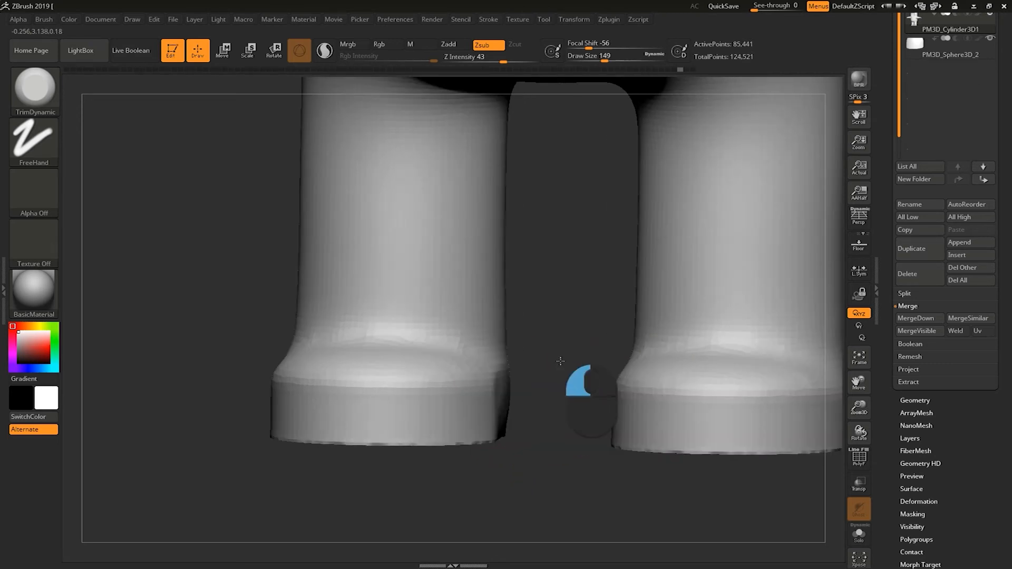
{"action": "key", "text": "ctrl+z"}
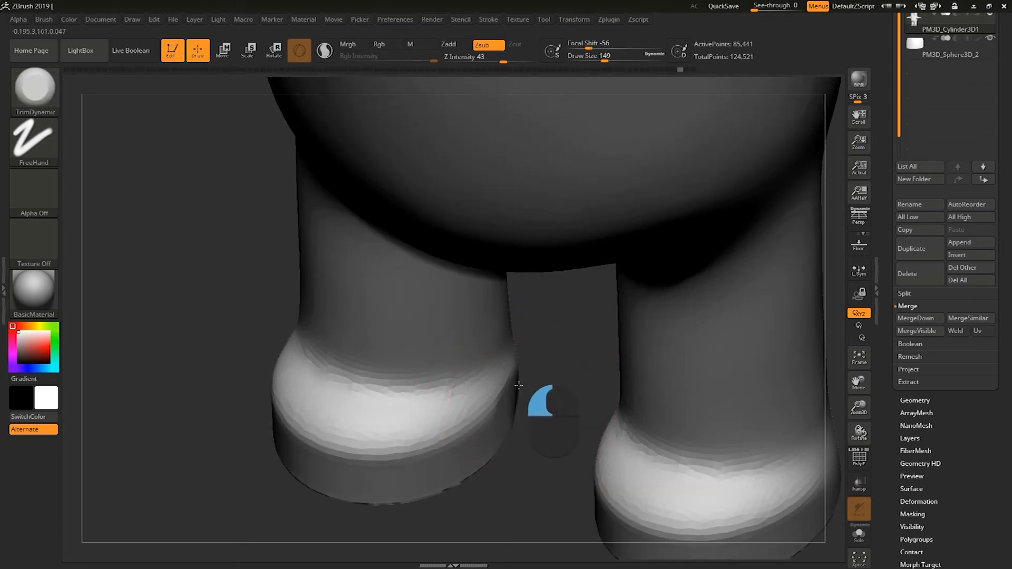
{"action": "key", "text": "ctrl+z"}
{"action": "key", "text": "ctrl+z"}
{"action": "key", "text": "ctrl+z"}
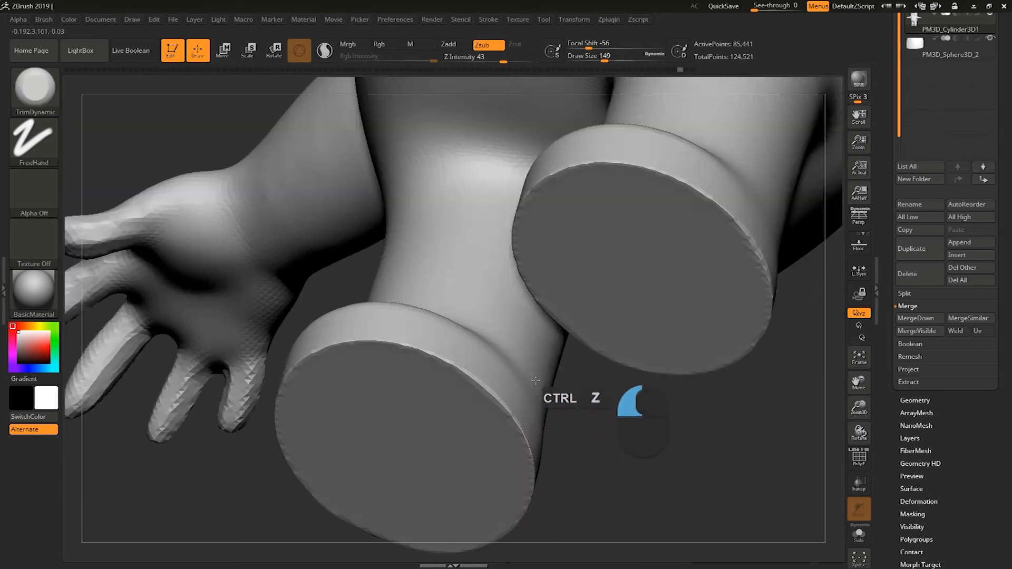
Flatten the inner side of the leg above the foot with TrimDynamic and smooth it.
{"action": "left_click_drag", "start_coordinate": [536, 381], "coordinate": [465, 385]}
{"action": "mouse_move", "coordinate": [317, 390]}
{"action": "left_mouse_down"}
{"action": "mouse_move", "coordinate": [342, 424]}
{"action": "mouse_move", "coordinate": [555, 339]}
{"action": "mouse_move", "coordinate": [611, 407]}
{"action": "mouse_move", "coordinate": [583, 402]}
{"action": "mouse_move", "coordinate": [556, 369]}
{"action": "mouse_move", "coordinate": [492, 369]}
{"action": "mouse_move", "coordinate": [484, 414]}
{"action": "left_mouse_up"}
{"action": "key", "text": "s"}
{"action": "key", "text": "s"}
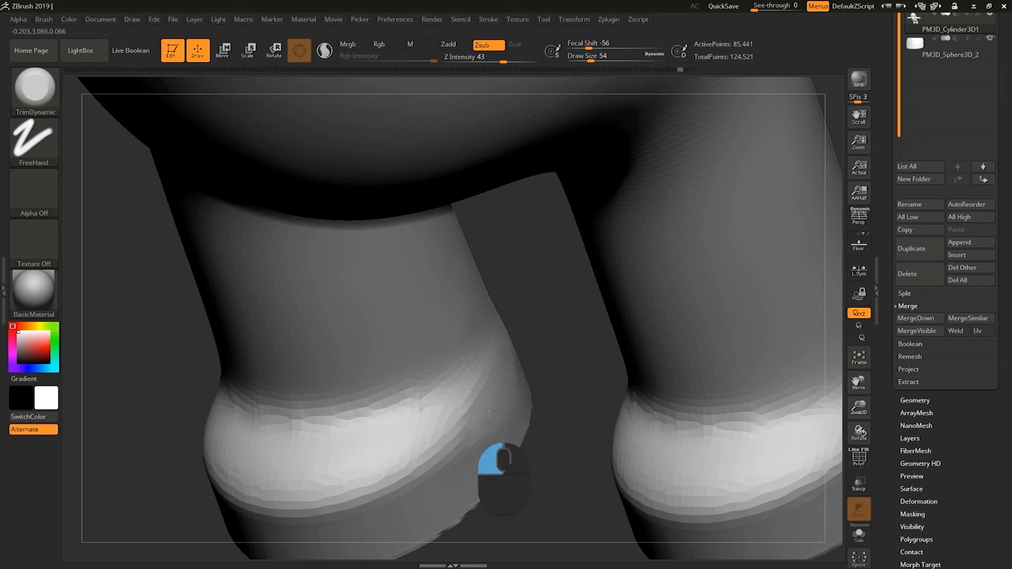
{"action": "left_click_drag", "start_coordinate": [489, 414], "coordinate": [503, 397]}
{"action": "left_click_drag", "start_coordinate": [504, 395], "coordinate": [494, 398], "text": "shift"}
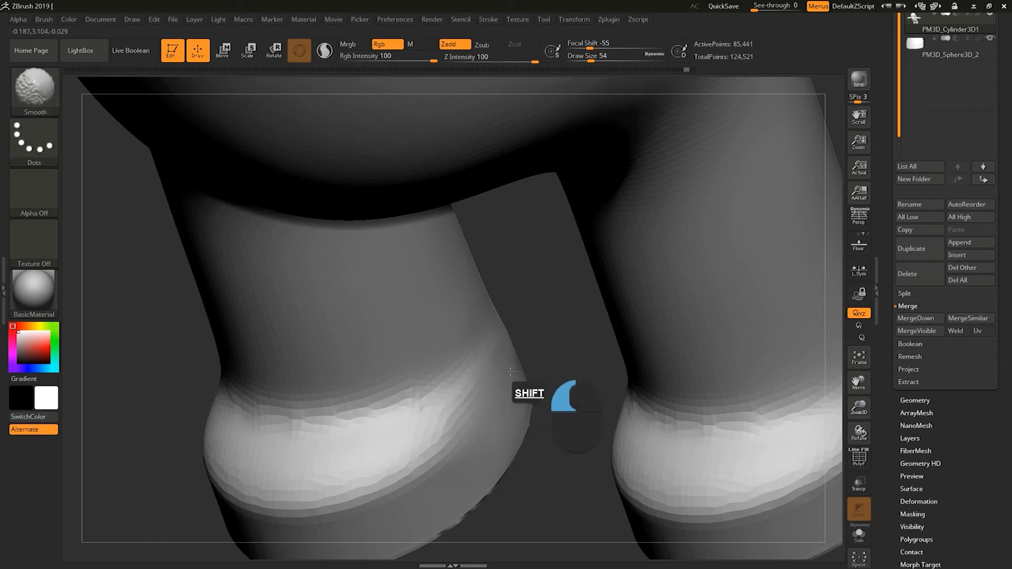
{"action": "left_click_drag", "start_coordinate": [457, 449], "coordinate": [499, 349], "text": "shift"}
{"action": "mouse_move", "coordinate": [560, 377]}
{"action": "left_mouse_down"}
{"action": "mouse_move", "coordinate": [572, 305]}
{"action": "mouse_move", "coordinate": [590, 353]}
{"action": "mouse_move", "coordinate": [588, 392]}
{"action": "left_mouse_up"}
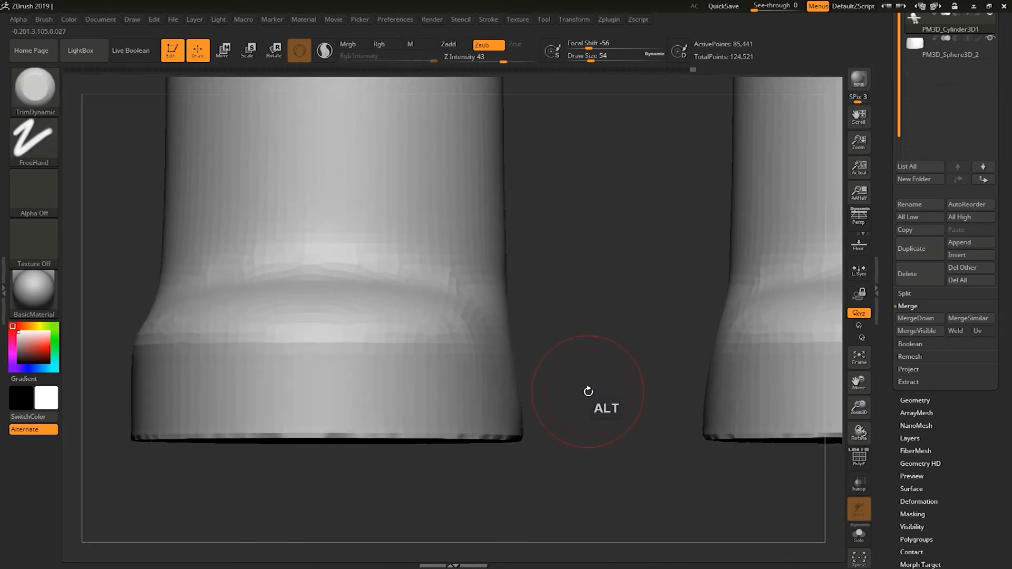
Switch to the Move brush and pull the inner edge of the foot to match the leg.
{"action": "key", "text": "s"}
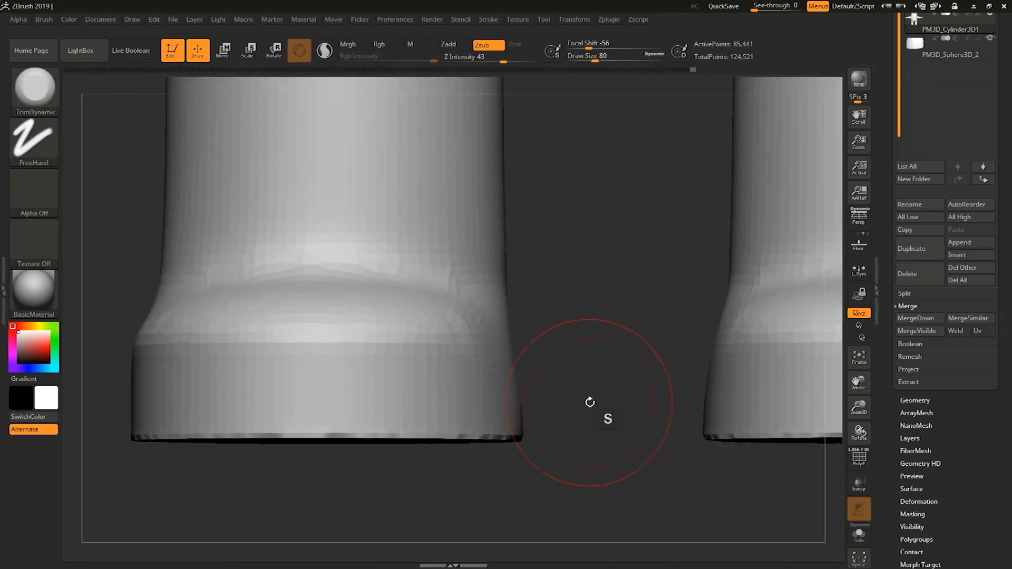
{"action": "key", "text": "b"}
{"action": "key", "text": "m"}
{"action": "key", "text": "v"}
{"action": "mouse_move", "coordinate": [576, 353]}
{"action": "left_mouse_down", "text": "shift"}
{"action": "mouse_move", "coordinate": [569, 409]}
{"action": "mouse_move", "coordinate": [539, 422]}
{"action": "left_mouse_up", "text": "shift"}
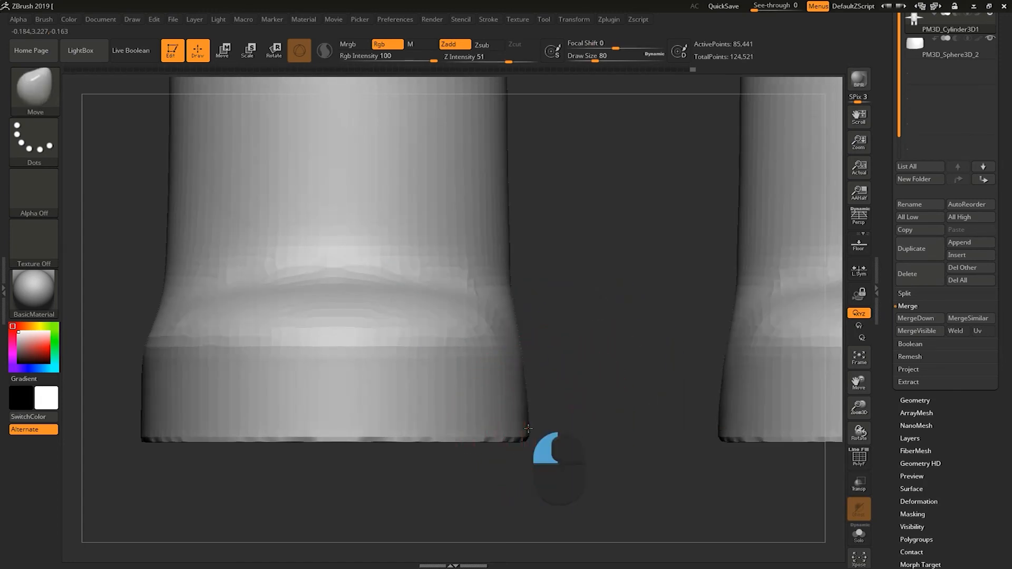
{"action": "left_click_drag", "start_coordinate": [530, 430], "coordinate": [544, 431], "text": "shift"}
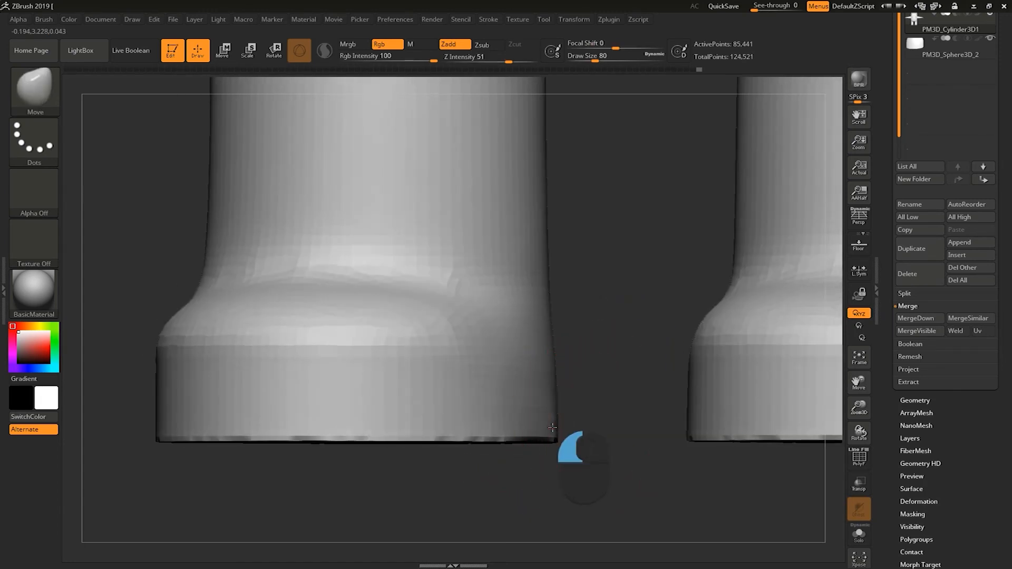
{"action": "left_click_drag", "start_coordinate": [557, 465], "coordinate": [577, 467]}
{"action": "mouse_move", "coordinate": [547, 413]}
{"action": "left_mouse_down"}
{"action": "mouse_move", "coordinate": [514, 417]}
{"action": "mouse_move", "coordinate": [579, 414]}
{"action": "mouse_move", "coordinate": [428, 452]}
{"action": "mouse_move", "coordinate": [495, 488]}
{"action": "mouse_move", "coordinate": [543, 479]}
{"action": "mouse_move", "coordinate": [570, 378]}
{"action": "mouse_move", "coordinate": [525, 409]}
{"action": "mouse_move", "coordinate": [648, 354]}
{"action": "mouse_move", "coordinate": [644, 439]}
{"action": "mouse_move", "coordinate": [629, 388]}
{"action": "mouse_move", "coordinate": [617, 409]}
{"action": "mouse_move", "coordinate": [644, 411]}
{"action": "mouse_move", "coordinate": [627, 421]}
{"action": "mouse_move", "coordinate": [563, 421]}
{"action": "mouse_move", "coordinate": [661, 415]}
{"action": "mouse_move", "coordinate": [534, 444]}
{"action": "mouse_move", "coordinate": [447, 428]}
{"action": "mouse_move", "coordinate": [480, 453]}
{"action": "mouse_move", "coordinate": [541, 390]}
{"action": "left_mouse_up"}
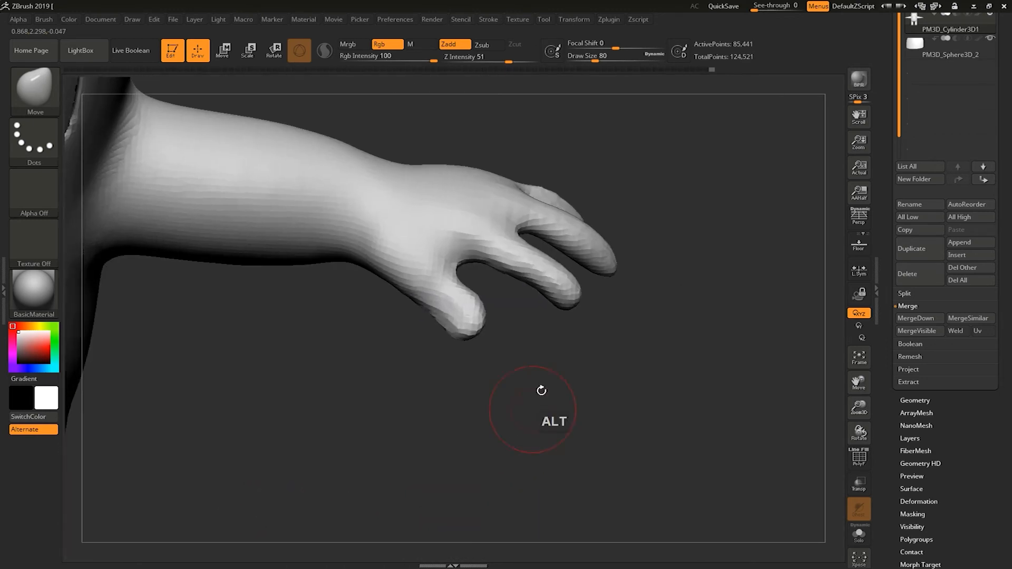
DynaMesh the hand subtool at resolution 176.
{"action": "left_click", "coordinate": [908, 305]}
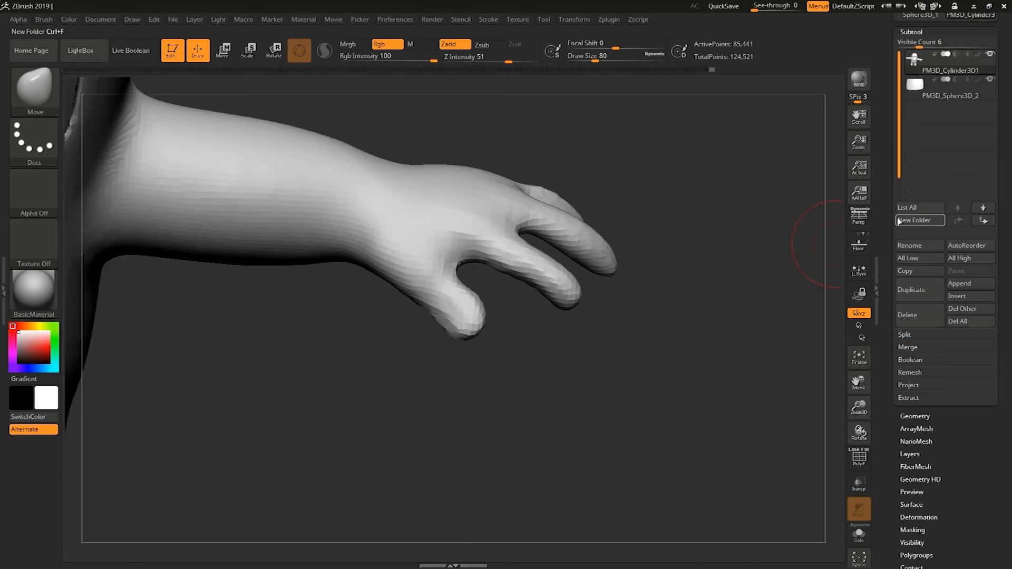
{"action": "scroll", "coordinate": [884, 253], "scroll_direction": "up", "scroll_amount": 3}
{"action": "left_click", "coordinate": [912, 164]}
{"action": "left_click", "coordinate": [915, 178]}
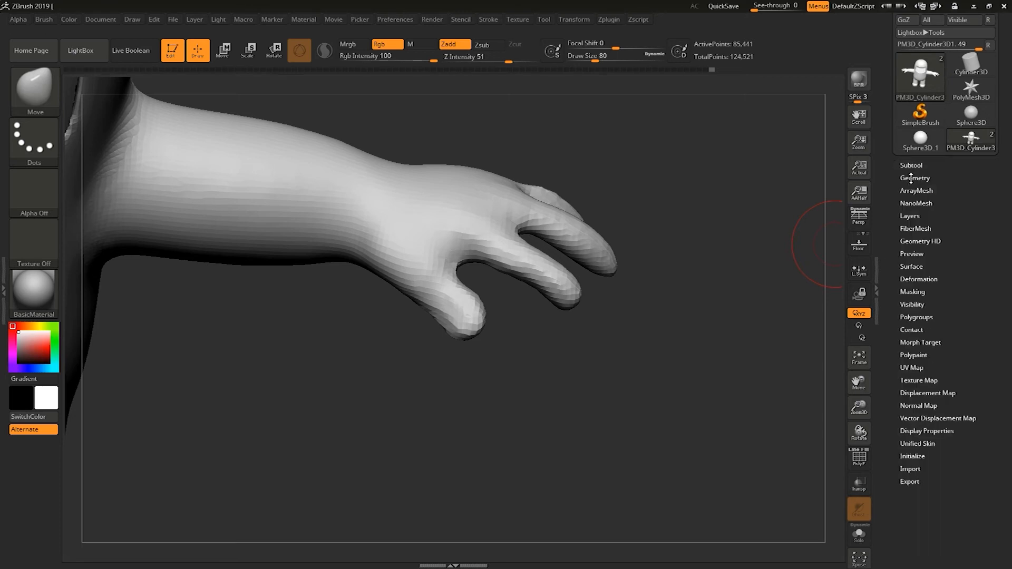
{"action": "left_click", "coordinate": [915, 354]}
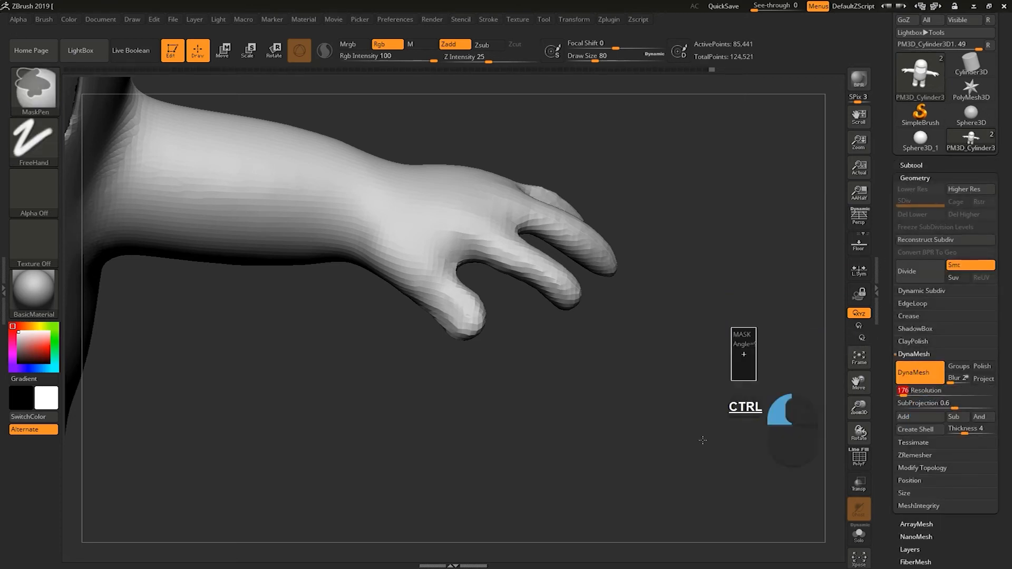
{"action": "mouse_move", "coordinate": [686, 409]}
{"action": "left_mouse_down", "text": "ctrl"}
{"action": "mouse_move", "coordinate": [682, 418]}
{"action": "mouse_move", "coordinate": [748, 421]}
{"action": "mouse_move", "coordinate": [791, 407]}
{"action": "left_mouse_up", "text": "ctrl"}
{"action": "mouse_move", "coordinate": [501, 375]}
{"action": "left_mouse_down", "text": "shift"}
{"action": "mouse_move", "coordinate": [415, 346]}
{"action": "mouse_move", "coordinate": [487, 388]}
{"action": "mouse_move", "coordinate": [476, 425]}
{"action": "mouse_move", "coordinate": [497, 372]}
{"action": "left_mouse_up", "text": "shift"}
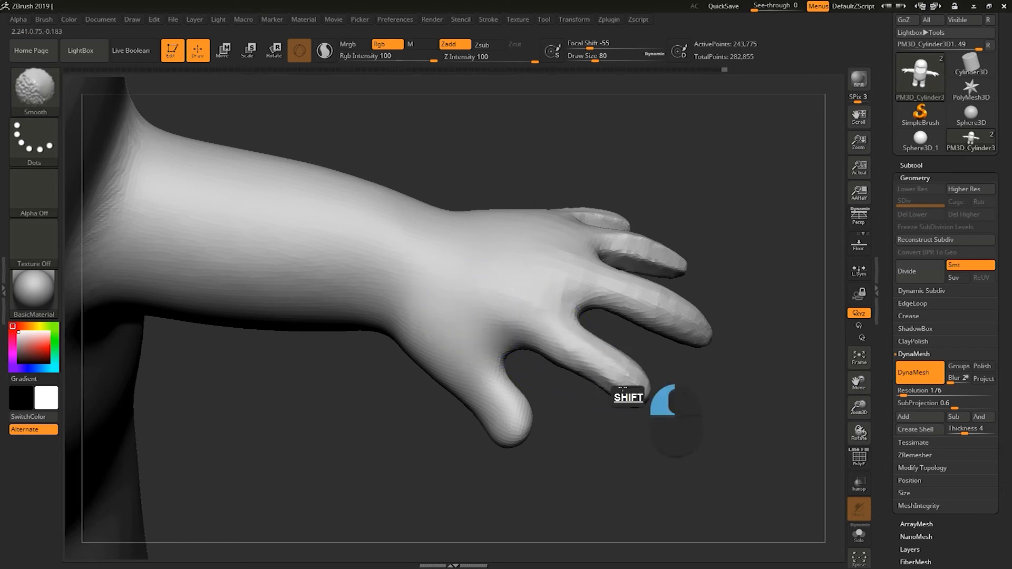
Smooth the remeshed hand's fingers, palm and the gaps between the fingers with the Smooth brush.
{"action": "left_click_drag", "start_coordinate": [606, 451], "coordinate": [587, 465]}
{"action": "left_click_drag", "start_coordinate": [531, 428], "coordinate": [504, 437], "text": "alt"}
{"action": "left_click_drag", "start_coordinate": [591, 334], "coordinate": [647, 347], "text": "shift"}
{"action": "left_click_drag", "start_coordinate": [724, 318], "coordinate": [732, 333]}
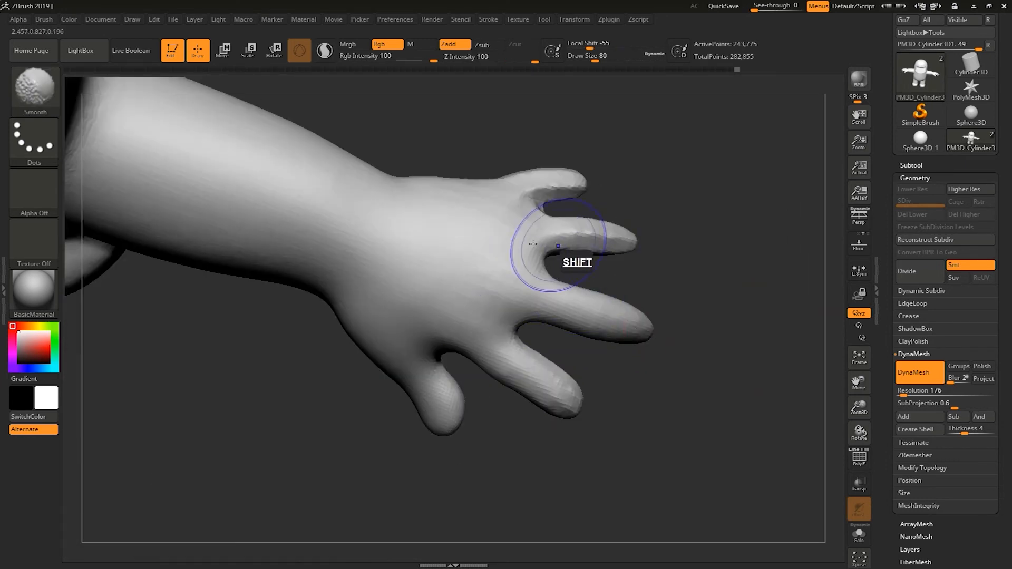
{"action": "left_click_drag", "start_coordinate": [676, 241], "coordinate": [572, 167]}
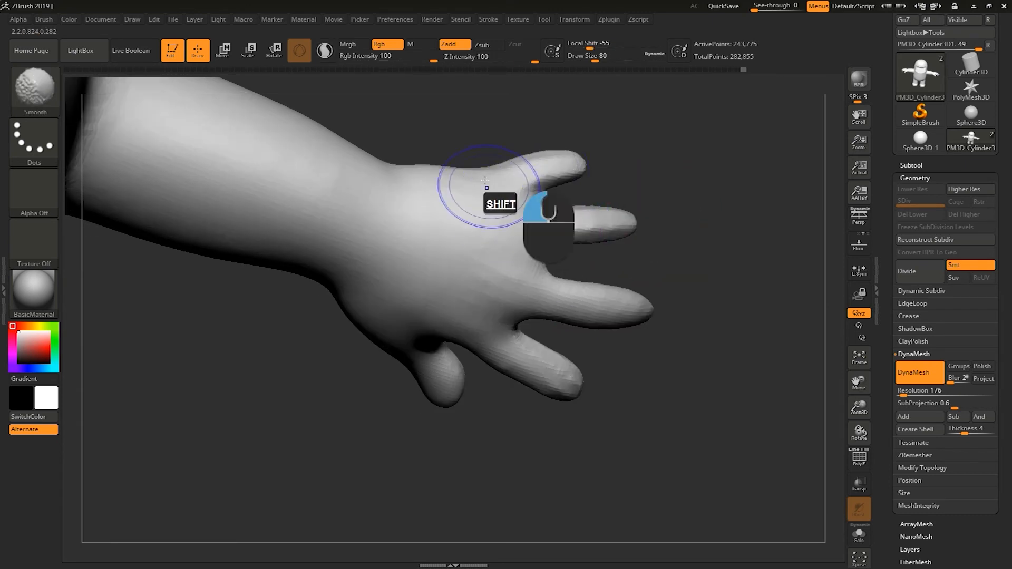
{"action": "left_click_drag", "start_coordinate": [659, 164], "coordinate": [673, 135]}
{"action": "mouse_move", "coordinate": [445, 195]}
{"action": "left_mouse_down", "text": "shift"}
{"action": "mouse_move", "coordinate": [542, 142]}
{"action": "mouse_move", "coordinate": [564, 153]}
{"action": "left_mouse_up", "text": "shift"}
{"action": "left_click_drag", "start_coordinate": [718, 231], "coordinate": [734, 105]}
{"action": "left_click_drag", "start_coordinate": [718, 195], "coordinate": [699, 95]}
{"action": "left_click_drag", "start_coordinate": [685, 284], "coordinate": [707, 438], "text": "alt"}
{"action": "mouse_move", "coordinate": [511, 416]}
{"action": "left_mouse_down", "text": "shift"}
{"action": "mouse_move", "coordinate": [477, 398]}
{"action": "mouse_move", "coordinate": [496, 393]}
{"action": "left_mouse_up", "text": "shift"}
{"action": "left_click_drag", "start_coordinate": [538, 367], "coordinate": [527, 348], "text": "shift"}
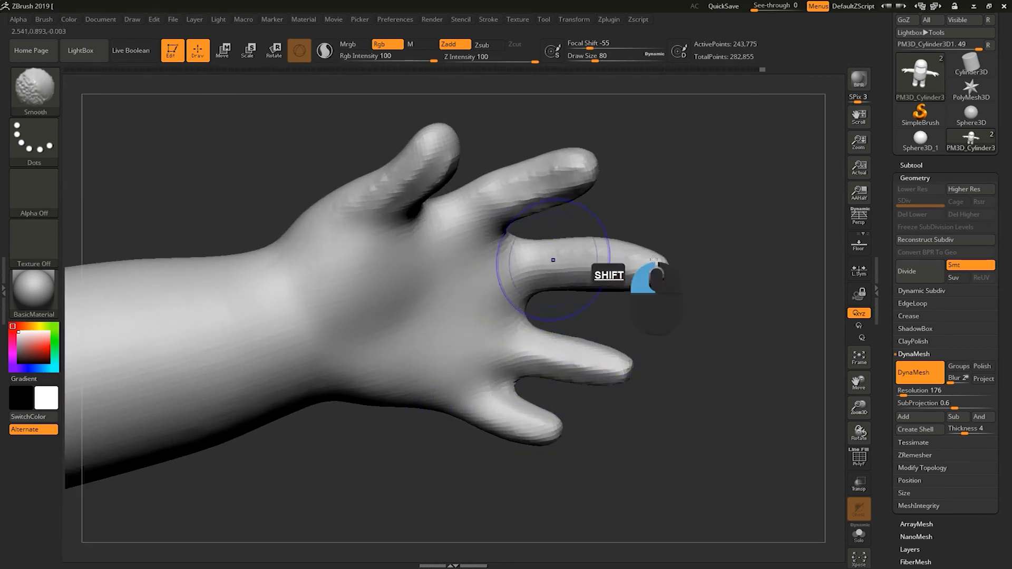
{"action": "left_click_drag", "start_coordinate": [656, 153], "coordinate": [679, 162]}
{"action": "left_click_drag", "start_coordinate": [679, 163], "coordinate": [720, 208], "text": "alt"}
{"action": "left_click_drag", "start_coordinate": [440, 231], "coordinate": [409, 277], "text": "shift"}
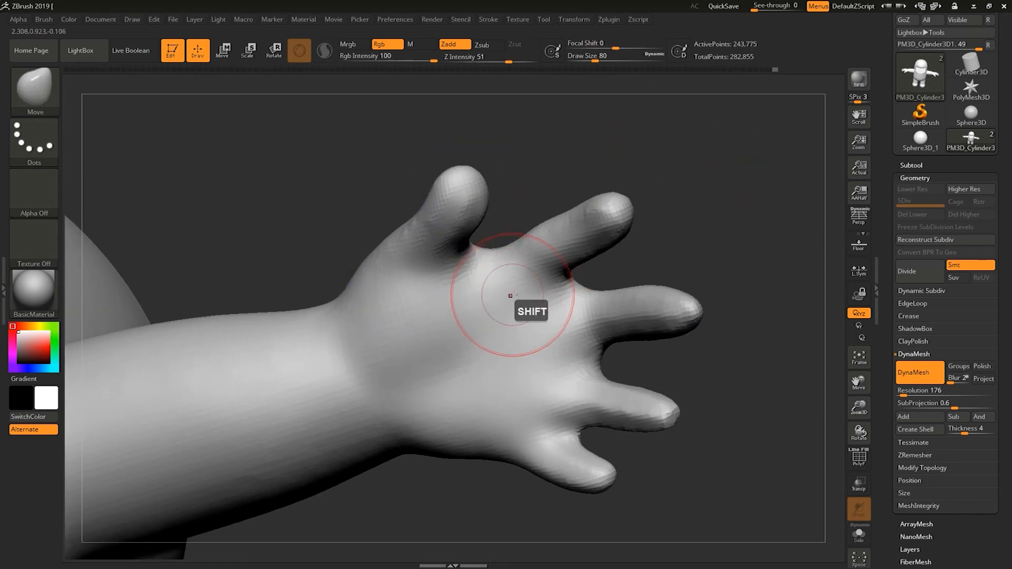
Switch to the ClayBuildup brush and build up volume at the base of the thumb and palm.
{"action": "key", "text": "b"}
{"action": "left_click", "coordinate": [185, 266]}
{"action": "mouse_move", "coordinate": [288, 268]}
{"action": "left_mouse_down"}
{"action": "mouse_move", "coordinate": [554, 191]}
{"action": "mouse_move", "coordinate": [396, 260]}
{"action": "left_mouse_up"}
{"action": "left_click_drag", "start_coordinate": [444, 221], "coordinate": [448, 272]}
{"action": "mouse_move", "coordinate": [442, 232]}
{"action": "left_mouse_down", "text": "shift"}
{"action": "mouse_move", "coordinate": [377, 288]}
{"action": "mouse_move", "coordinate": [387, 274]}
{"action": "left_mouse_up", "text": "shift"}
{"action": "left_click_drag", "start_coordinate": [338, 240], "coordinate": [509, 177]}
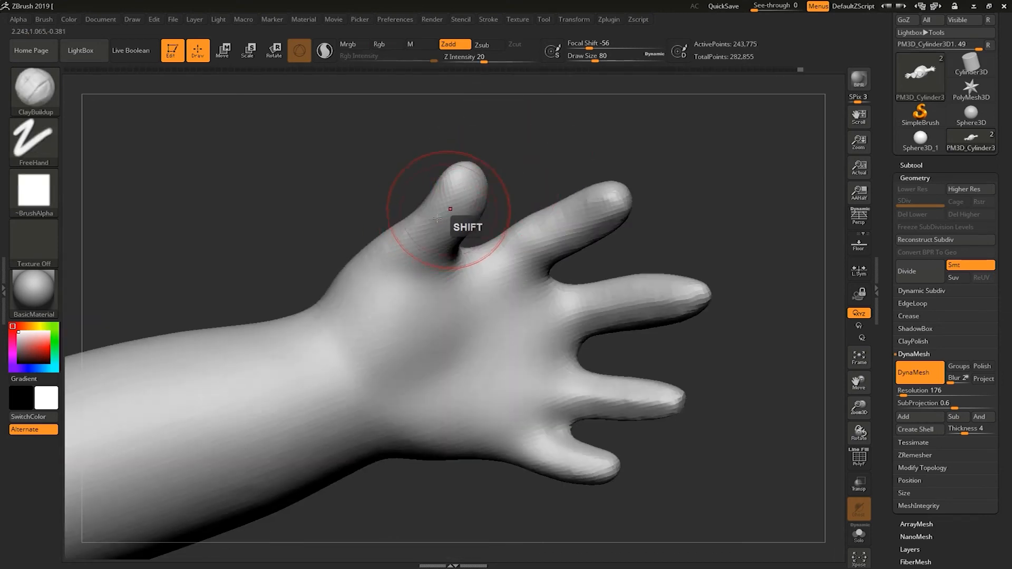
{"action": "mouse_move", "coordinate": [449, 217]}
{"action": "left_mouse_down", "text": "shift"}
{"action": "mouse_move", "coordinate": [452, 203]}
{"action": "mouse_move", "coordinate": [393, 232]}
{"action": "left_mouse_up", "text": "shift"}
{"action": "mouse_move", "coordinate": [522, 171]}
{"action": "left_mouse_down"}
{"action": "mouse_move", "coordinate": [635, 182]}
{"action": "mouse_move", "coordinate": [338, 330]}
{"action": "left_mouse_up"}
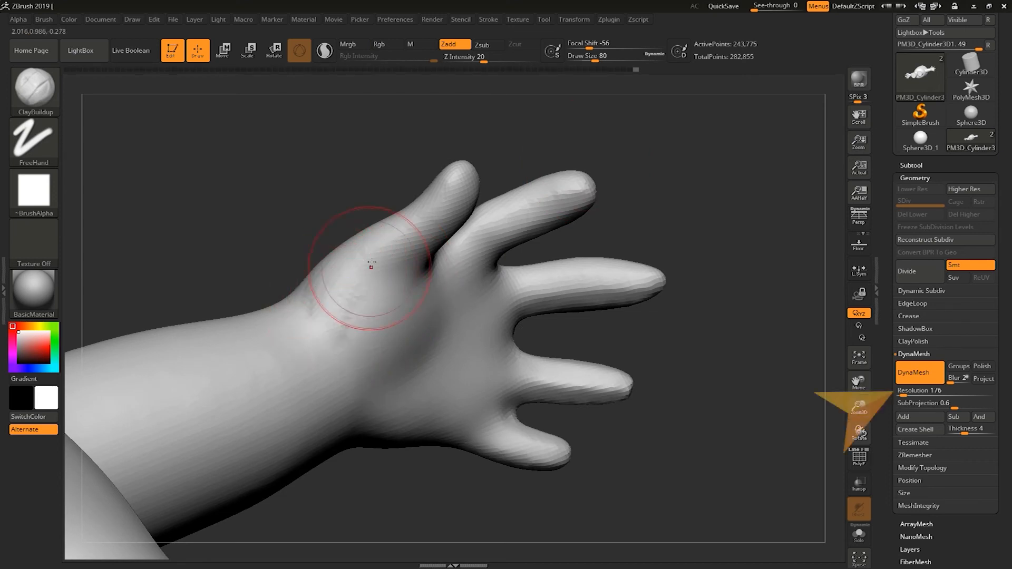
{"action": "mouse_move", "coordinate": [375, 338]}
{"action": "left_mouse_down", "text": "shift"}
{"action": "mouse_move", "coordinate": [362, 199]}
{"action": "mouse_move", "coordinate": [343, 243]}
{"action": "left_mouse_up", "text": "shift"}
{"action": "mouse_move", "coordinate": [323, 303]}
{"action": "left_mouse_down", "text": "shift"}
{"action": "mouse_move", "coordinate": [339, 250]}
{"action": "mouse_move", "coordinate": [337, 269]}
{"action": "left_mouse_up", "text": "shift"}
{"action": "mouse_move", "coordinate": [510, 287]}
{"action": "left_mouse_down"}
{"action": "mouse_move", "coordinate": [497, 243]}
{"action": "mouse_move", "coordinate": [448, 184]}
{"action": "mouse_move", "coordinate": [424, 217]}
{"action": "mouse_move", "coordinate": [462, 180]}
{"action": "left_mouse_up"}
Set the draw size to 62 and add clay around the thumb and finger bases.
{"action": "key", "text": "s"}
{"action": "left_click_drag", "start_coordinate": [467, 172], "coordinate": [537, 172]}
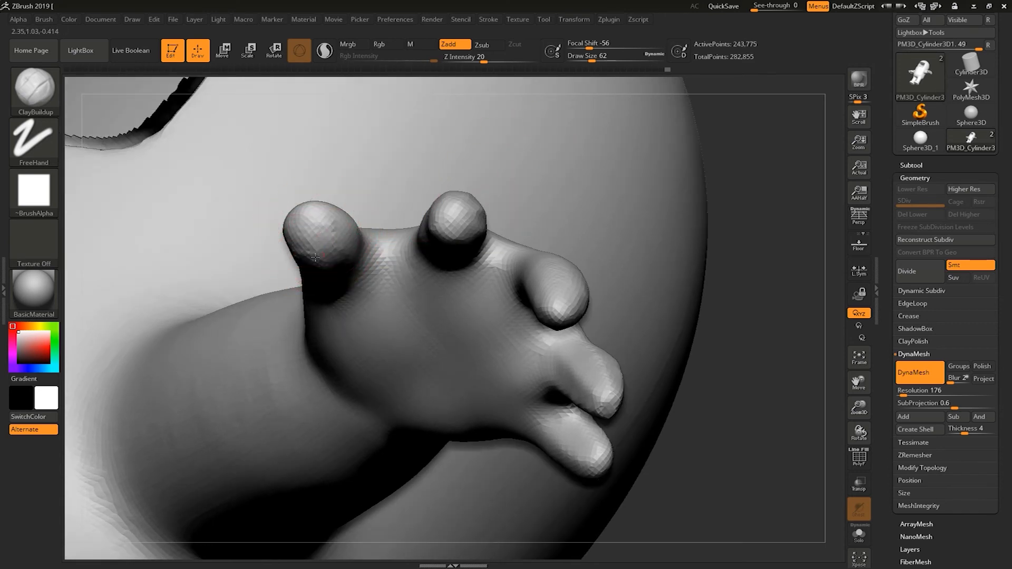
{"action": "key", "text": "shift"}
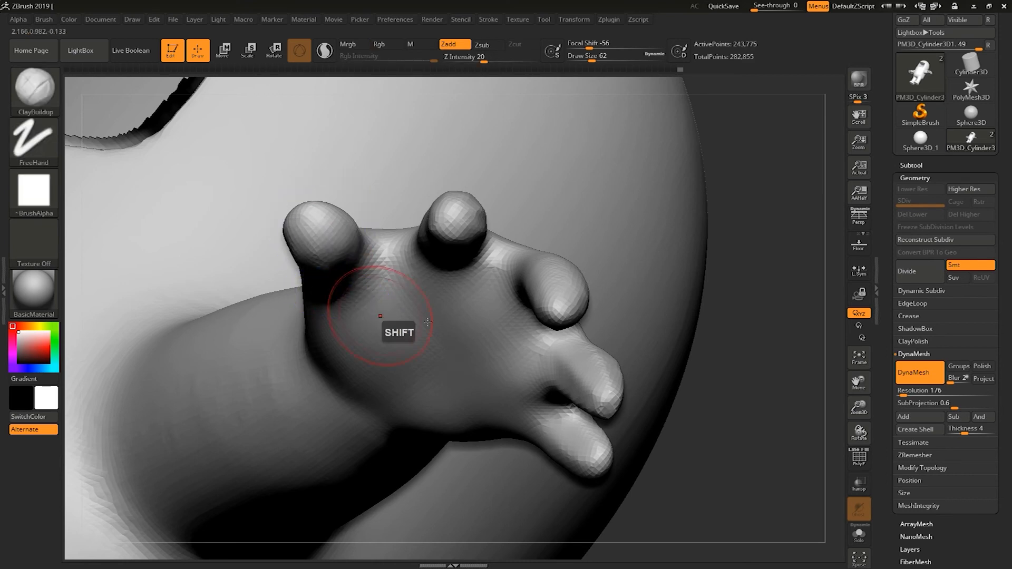
{"action": "left_click_drag", "start_coordinate": [742, 261], "coordinate": [737, 232], "text": "shift"}
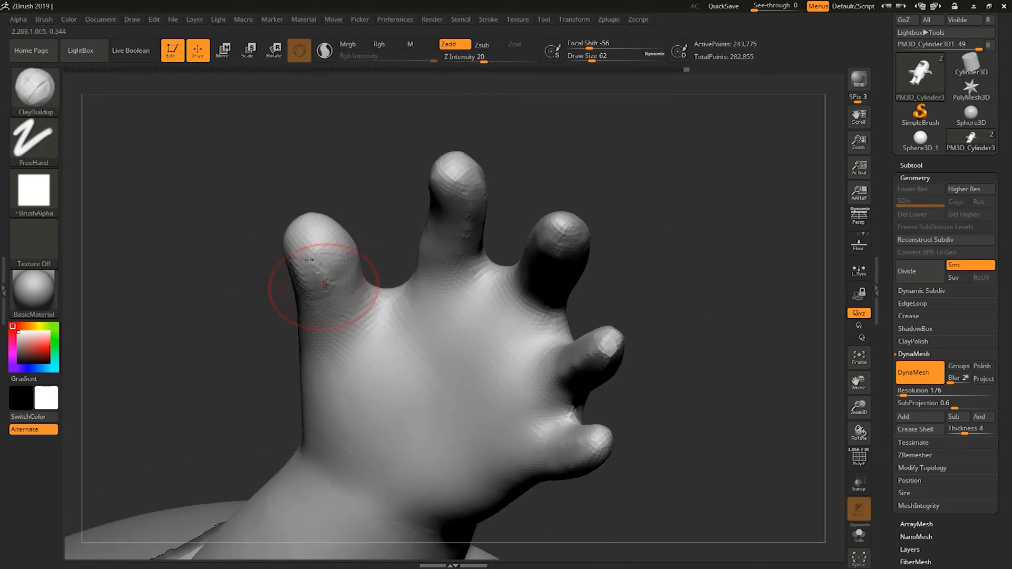
{"action": "mouse_move", "coordinate": [328, 260]}
{"action": "left_mouse_down", "text": "shift"}
{"action": "mouse_move", "coordinate": [320, 310]}
{"action": "mouse_move", "coordinate": [322, 274]}
{"action": "left_mouse_up", "text": "shift"}
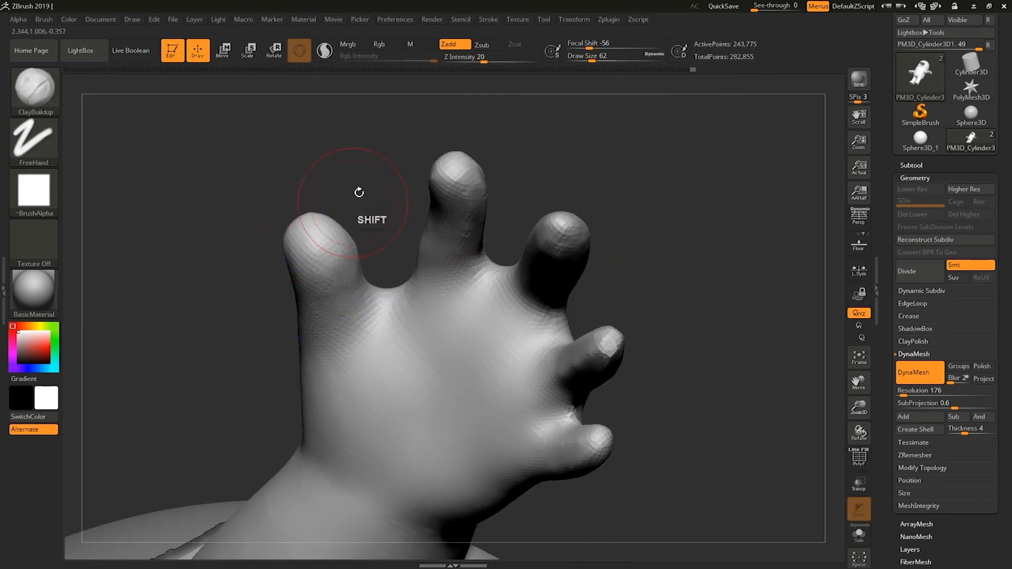
{"action": "left_click_drag", "start_coordinate": [359, 192], "coordinate": [405, 193], "text": "shift"}
{"action": "left_click_drag", "start_coordinate": [296, 245], "coordinate": [290, 252], "text": "shift"}
{"action": "mouse_move", "coordinate": [480, 202]}
{"action": "left_mouse_down"}
{"action": "mouse_move", "coordinate": [518, 217]}
{"action": "mouse_move", "coordinate": [533, 283]}
{"action": "mouse_move", "coordinate": [462, 268]}
{"action": "mouse_move", "coordinate": [491, 251]}
{"action": "mouse_move", "coordinate": [429, 413]}
{"action": "left_mouse_up"}
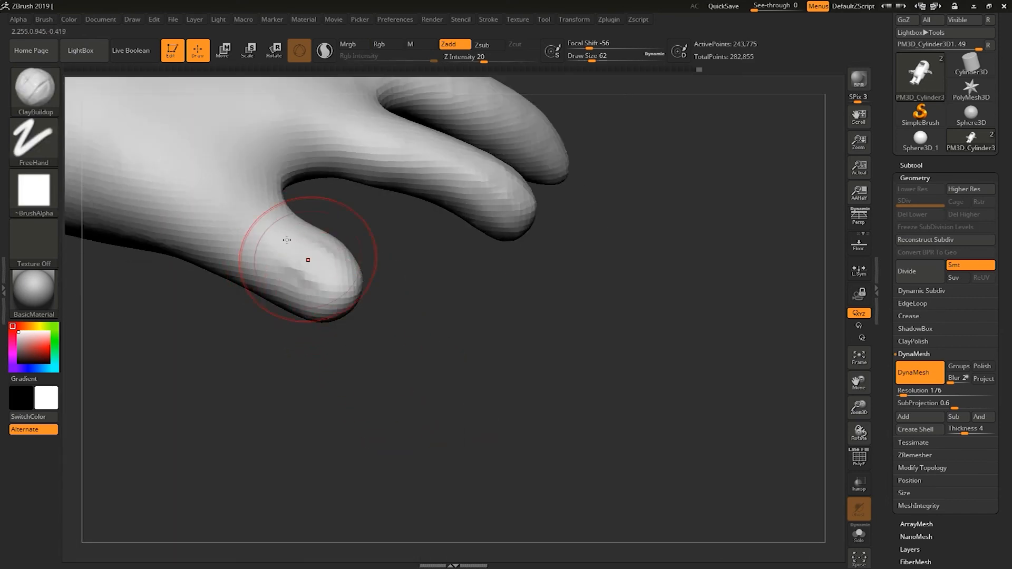
{"action": "left_click_drag", "start_coordinate": [338, 294], "coordinate": [341, 296]}
{"action": "left_click_drag", "start_coordinate": [260, 244], "coordinate": [316, 272], "text": "shift"}
Set the draw size to 35, add clay at the thumb's base and smooth it.
{"action": "key", "text": "s"}
{"action": "left_click_drag", "start_coordinate": [400, 312], "coordinate": [394, 311]}
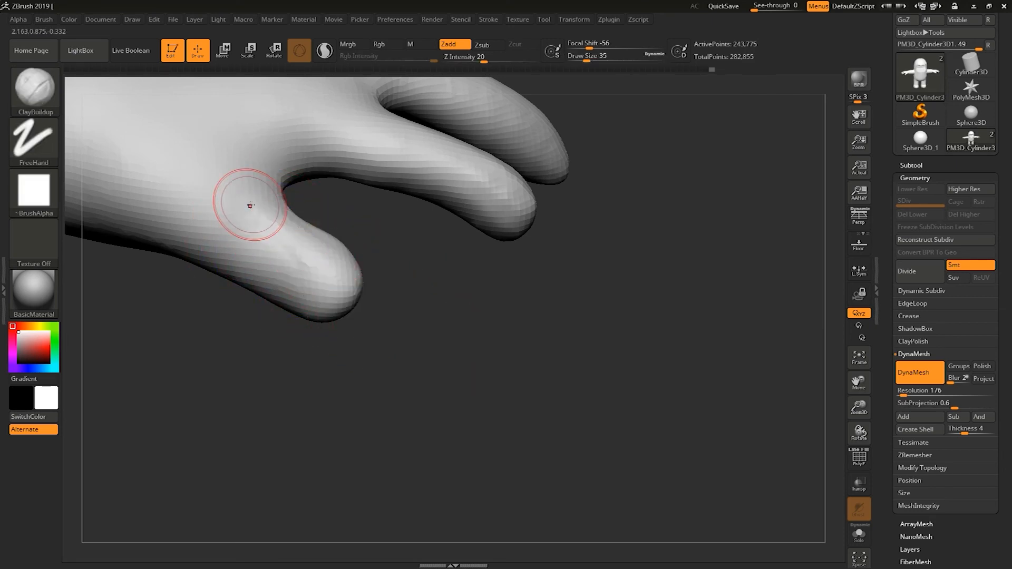
{"action": "left_click_drag", "start_coordinate": [262, 242], "coordinate": [273, 251], "text": "shift"}
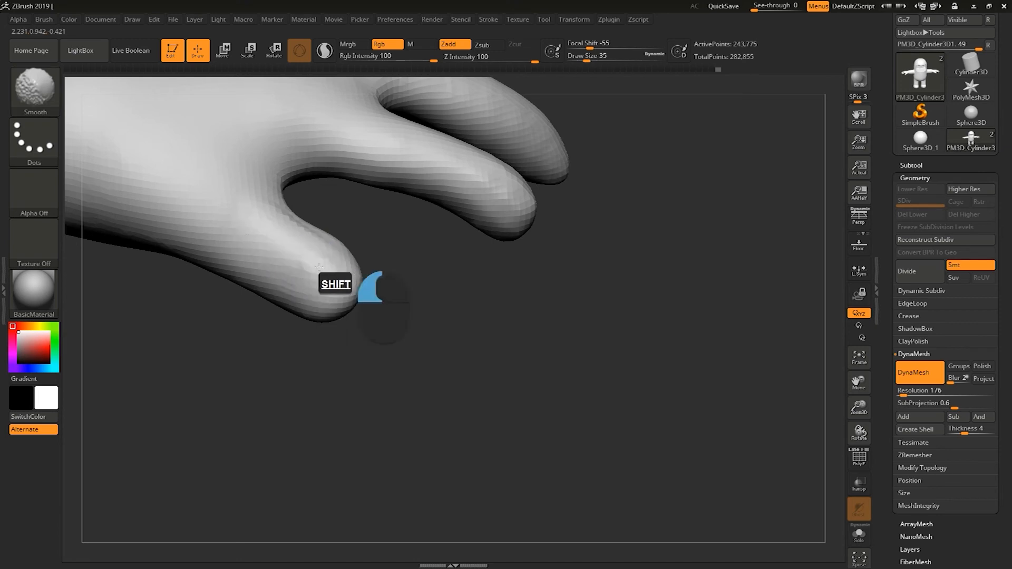
{"action": "left_click_drag", "start_coordinate": [409, 345], "coordinate": [363, 233], "text": "shift"}
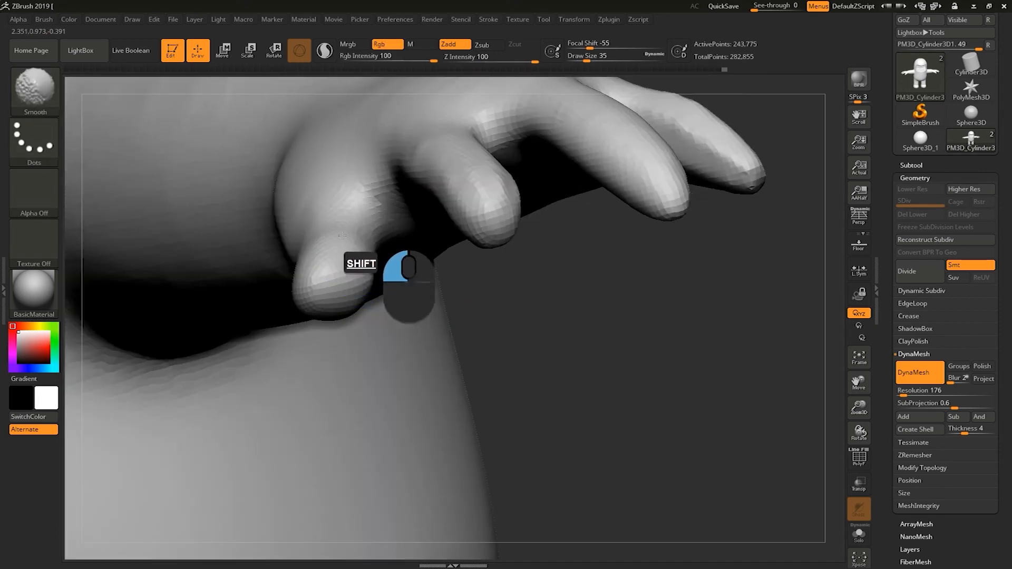
{"action": "left_click_drag", "start_coordinate": [408, 319], "coordinate": [317, 276], "text": "shift"}
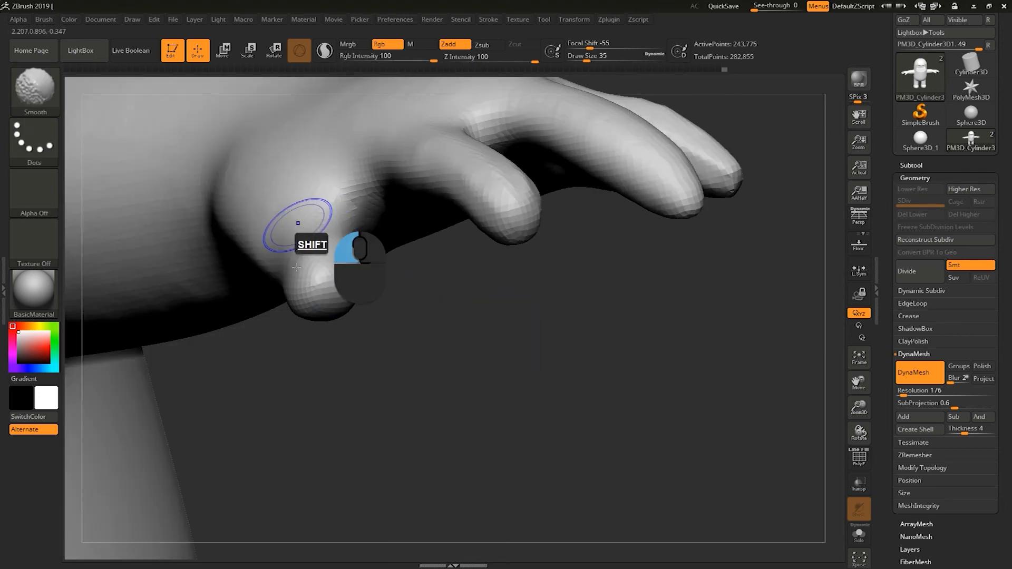
{"action": "mouse_move", "coordinate": [398, 367]}
{"action": "left_mouse_down", "text": "shift"}
{"action": "mouse_move", "coordinate": [463, 327]}
{"action": "mouse_move", "coordinate": [401, 306]}
{"action": "left_mouse_up", "text": "shift"}
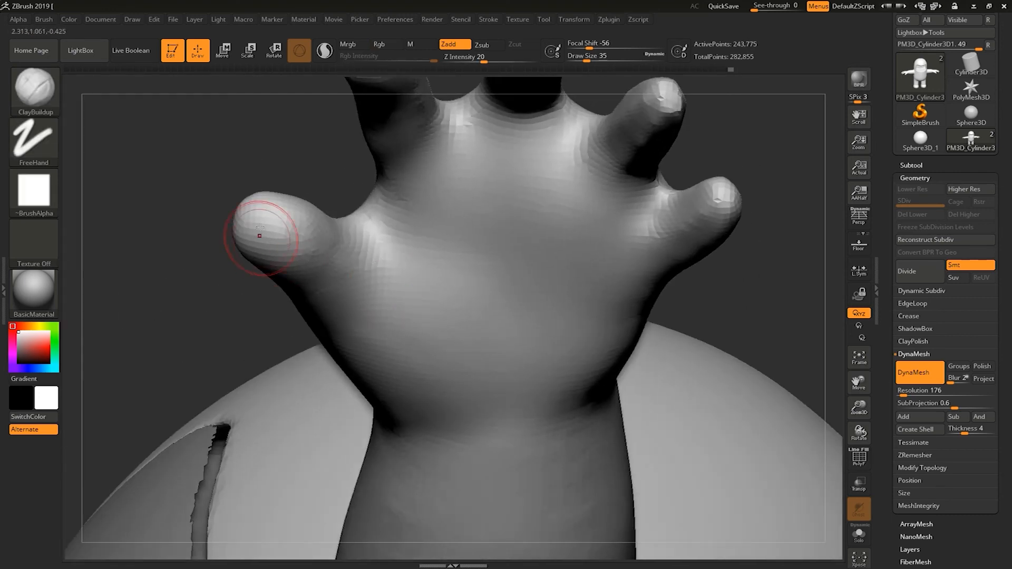
Set the draw size to 46 and build up the sides of the fingers with ClayBuildup.
{"action": "mouse_move", "coordinate": [307, 270]}
{"action": "left_mouse_down"}
{"action": "mouse_move", "coordinate": [295, 242]}
{"action": "mouse_move", "coordinate": [253, 226]}
{"action": "mouse_move", "coordinate": [303, 230]}
{"action": "mouse_move", "coordinate": [289, 156]}
{"action": "mouse_move", "coordinate": [309, 283]}
{"action": "left_mouse_up"}
{"action": "mouse_move", "coordinate": [309, 283]}
{"action": "left_mouse_down"}
{"action": "mouse_move", "coordinate": [305, 208]}
{"action": "mouse_move", "coordinate": [284, 233]}
{"action": "mouse_move", "coordinate": [370, 268]}
{"action": "mouse_move", "coordinate": [427, 259]}
{"action": "left_mouse_up"}
{"action": "key", "text": "s"}
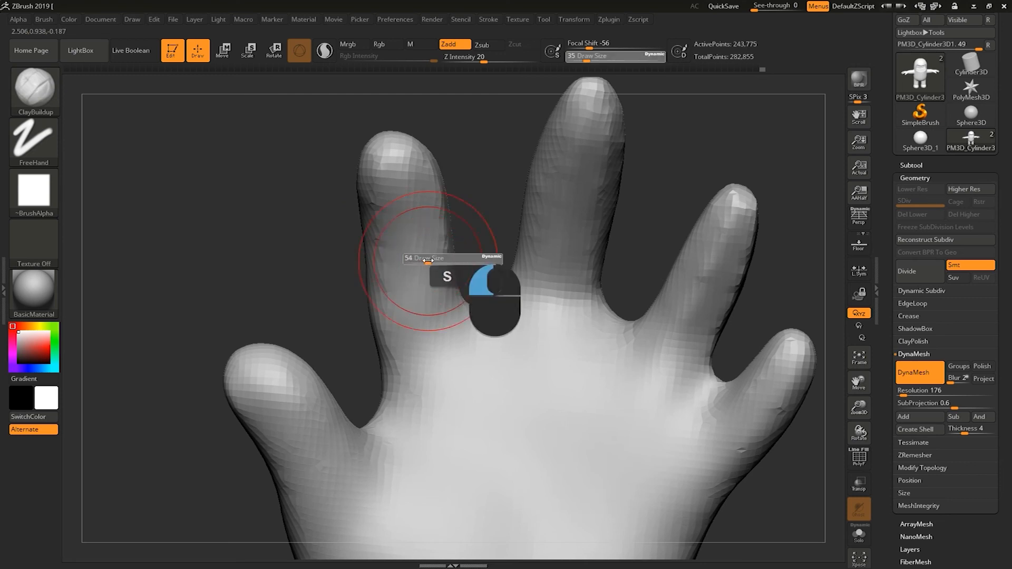
{"action": "mouse_move", "coordinate": [369, 216]}
{"action": "left_mouse_down"}
{"action": "mouse_move", "coordinate": [418, 270]}
{"action": "mouse_move", "coordinate": [407, 176]}
{"action": "mouse_move", "coordinate": [383, 397]}
{"action": "left_mouse_up"}
{"action": "left_click_drag", "start_coordinate": [380, 359], "coordinate": [382, 340]}
{"action": "left_click_drag", "start_coordinate": [296, 327], "coordinate": [382, 332]}
{"action": "mouse_move", "coordinate": [375, 322]}
{"action": "left_mouse_down"}
{"action": "mouse_move", "coordinate": [341, 372]}
{"action": "mouse_move", "coordinate": [364, 295]}
{"action": "left_mouse_up"}
{"action": "left_click_drag", "start_coordinate": [324, 375], "coordinate": [397, 227]}
{"action": "mouse_move", "coordinate": [356, 364]}
{"action": "left_mouse_down"}
{"action": "mouse_move", "coordinate": [407, 223]}
{"action": "mouse_move", "coordinate": [384, 300]}
{"action": "left_mouse_up"}
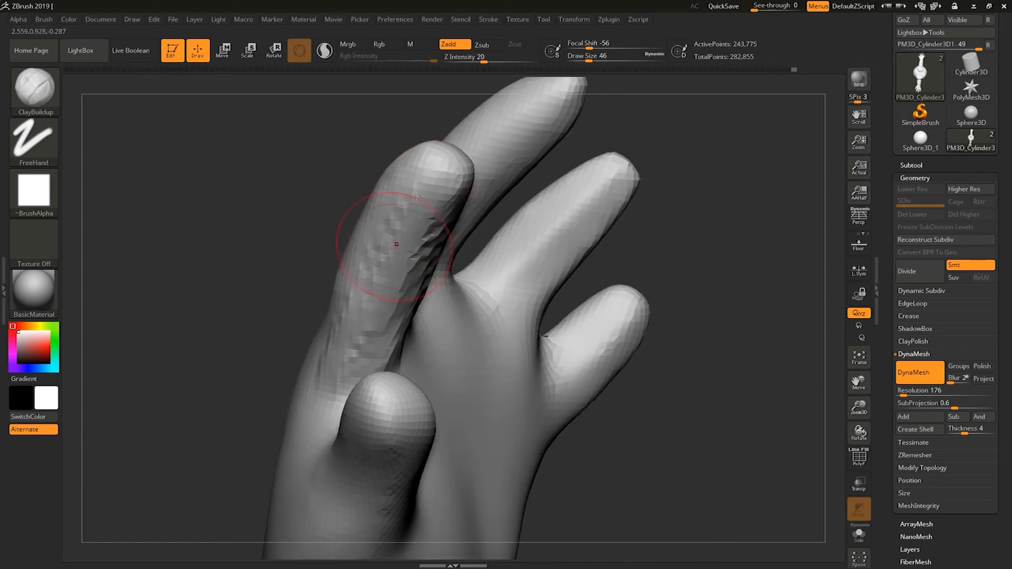
Continue adding clay along the fingers and between the knuckles on the back of the hand.
{"action": "left_click_drag", "start_coordinate": [255, 274], "coordinate": [335, 259]}
{"action": "left_click_drag", "start_coordinate": [279, 325], "coordinate": [274, 296]}
{"action": "left_click_drag", "start_coordinate": [226, 369], "coordinate": [269, 266]}
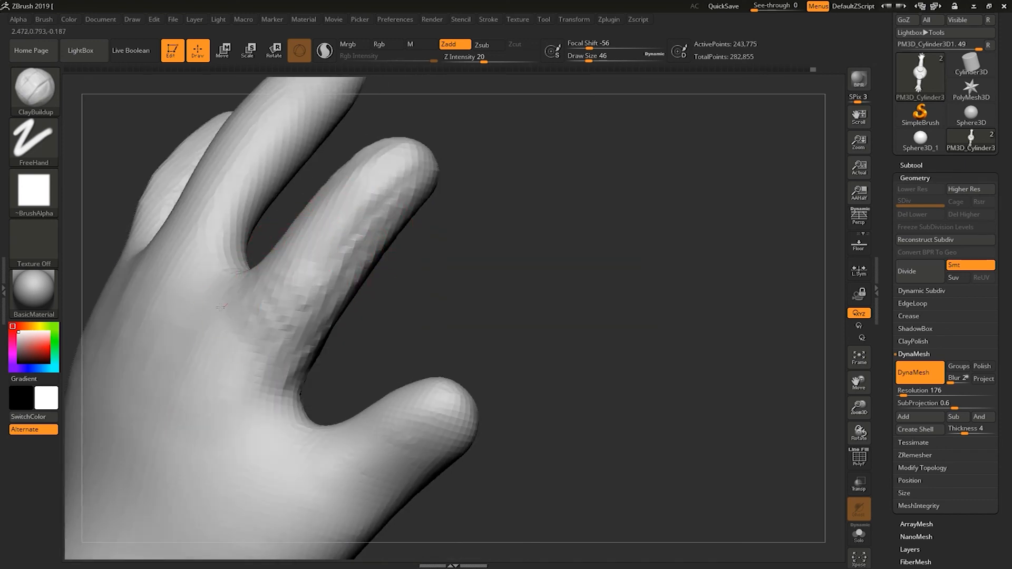
{"action": "mouse_move", "coordinate": [247, 394]}
{"action": "left_mouse_down"}
{"action": "mouse_move", "coordinate": [292, 317]}
{"action": "mouse_move", "coordinate": [416, 178]}
{"action": "left_mouse_up"}
{"action": "mouse_move", "coordinate": [276, 338]}
{"action": "left_mouse_down", "text": "shift"}
{"action": "mouse_move", "coordinate": [469, 143]}
{"action": "mouse_move", "coordinate": [439, 238]}
{"action": "left_mouse_up", "text": "shift"}
{"action": "mouse_move", "coordinate": [280, 297]}
{"action": "left_mouse_down", "text": "shift"}
{"action": "mouse_move", "coordinate": [308, 194]}
{"action": "mouse_move", "coordinate": [332, 163]}
{"action": "left_mouse_up", "text": "shift"}
{"action": "mouse_move", "coordinate": [467, 156]}
{"action": "left_mouse_down", "text": "alt"}
{"action": "mouse_move", "coordinate": [481, 293]}
{"action": "mouse_move", "coordinate": [395, 242]}
{"action": "mouse_move", "coordinate": [332, 238]}
{"action": "mouse_move", "coordinate": [369, 166]}
{"action": "left_mouse_up", "text": "alt"}
{"action": "mouse_move", "coordinate": [299, 296]}
{"action": "left_mouse_down", "text": "shift"}
{"action": "mouse_move", "coordinate": [255, 282]}
{"action": "mouse_move", "coordinate": [260, 248]}
{"action": "mouse_move", "coordinate": [297, 234]}
{"action": "left_mouse_up", "text": "shift"}
{"action": "left_click_drag", "start_coordinate": [287, 377], "coordinate": [290, 398], "text": "shift"}
{"action": "left_click_drag", "start_coordinate": [363, 239], "coordinate": [375, 272], "text": "alt"}
Switch to the Move brush at draw size 44 and reshape the fingertips and finger outlines.
{"action": "left_click", "coordinate": [43, 96]}
{"action": "left_click", "coordinate": [309, 99]}
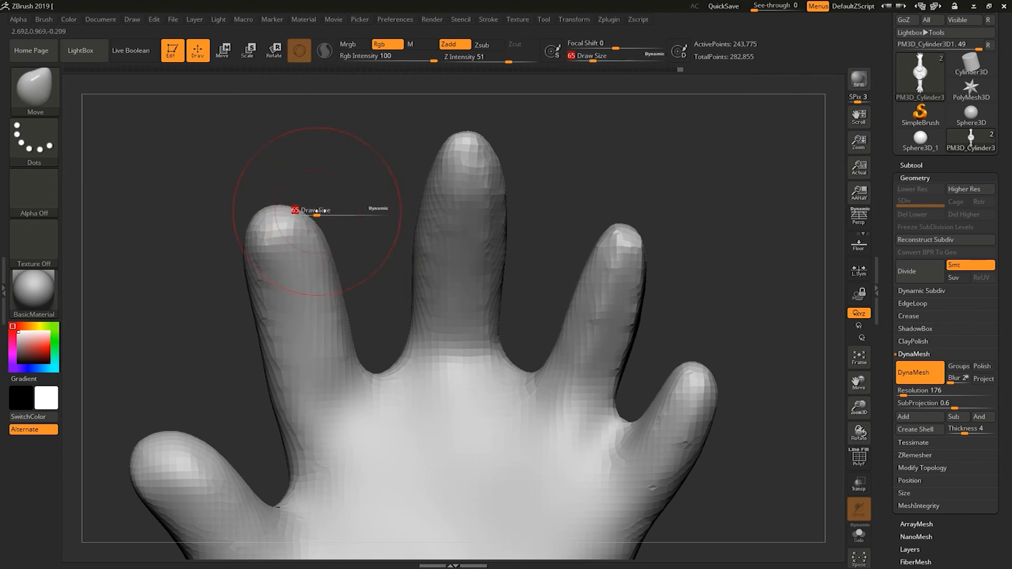
{"action": "left_click_drag", "start_coordinate": [337, 223], "coordinate": [317, 206]}
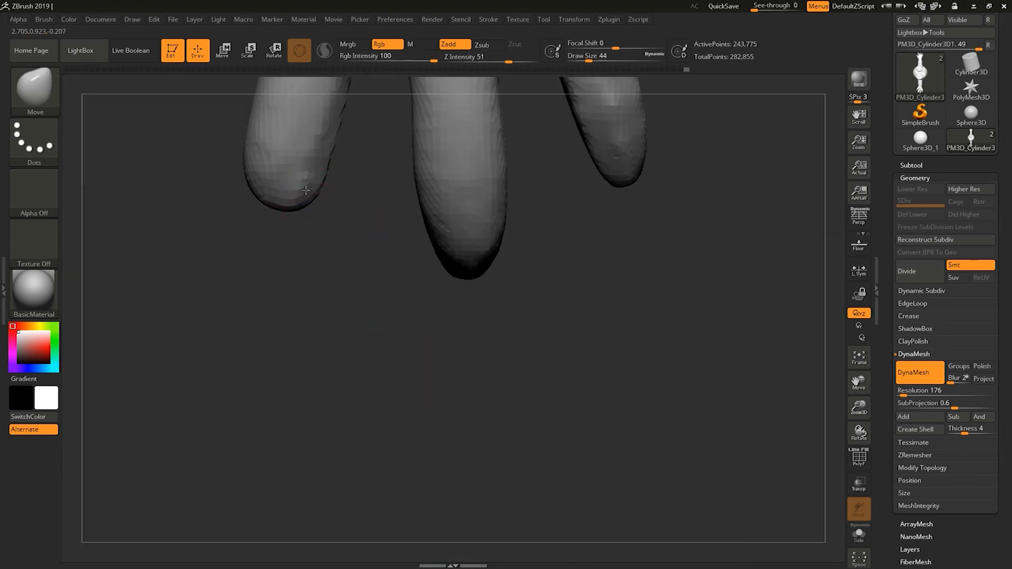
{"action": "mouse_move", "coordinate": [253, 207]}
{"action": "left_mouse_down", "text": "alt"}
{"action": "mouse_move", "coordinate": [316, 402]}
{"action": "mouse_move", "coordinate": [282, 321]}
{"action": "left_mouse_up", "text": "alt"}
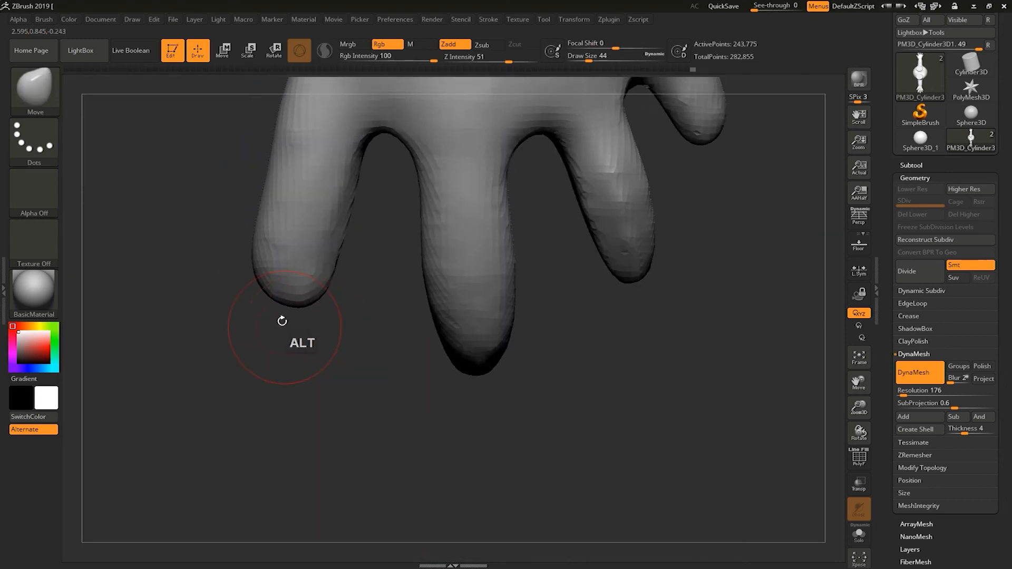
{"action": "left_click_drag", "start_coordinate": [336, 161], "coordinate": [337, 222], "text": "shift"}
{"action": "mouse_move", "coordinate": [347, 371]}
{"action": "left_mouse_down", "text": "shift"}
{"action": "mouse_move", "coordinate": [412, 237]}
{"action": "mouse_move", "coordinate": [355, 197]}
{"action": "left_mouse_up", "text": "shift"}
{"action": "left_click_drag", "start_coordinate": [381, 136], "coordinate": [349, 262], "text": "alt"}
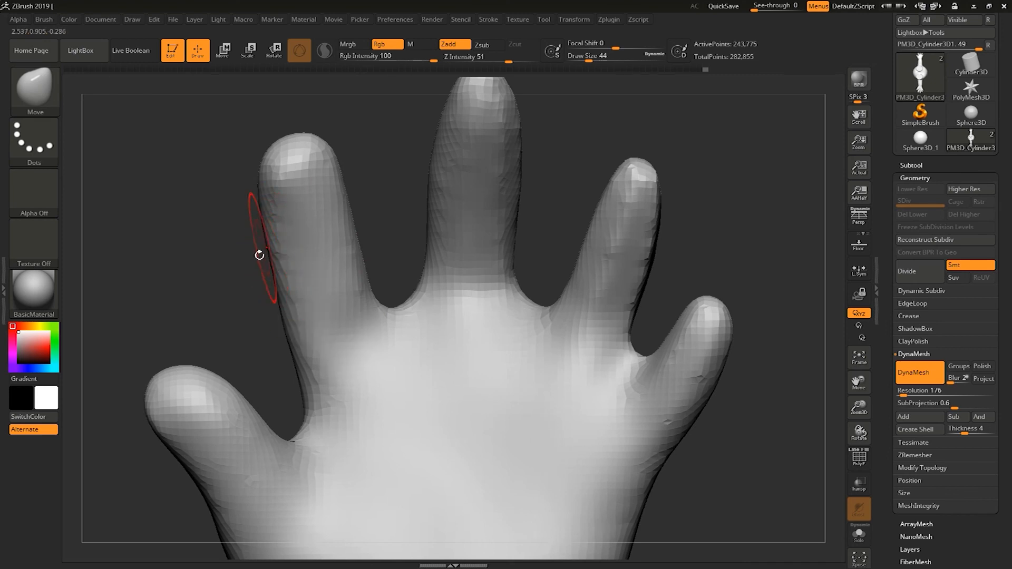
{"action": "left_click_drag", "start_coordinate": [258, 251], "coordinate": [257, 216], "text": "alt"}
{"action": "mouse_move", "coordinate": [222, 299]}
{"action": "left_mouse_down", "text": "alt"}
{"action": "mouse_move", "coordinate": [220, 264]}
{"action": "mouse_move", "coordinate": [224, 307]}
{"action": "mouse_move", "coordinate": [219, 286]}
{"action": "left_mouse_up", "text": "alt"}
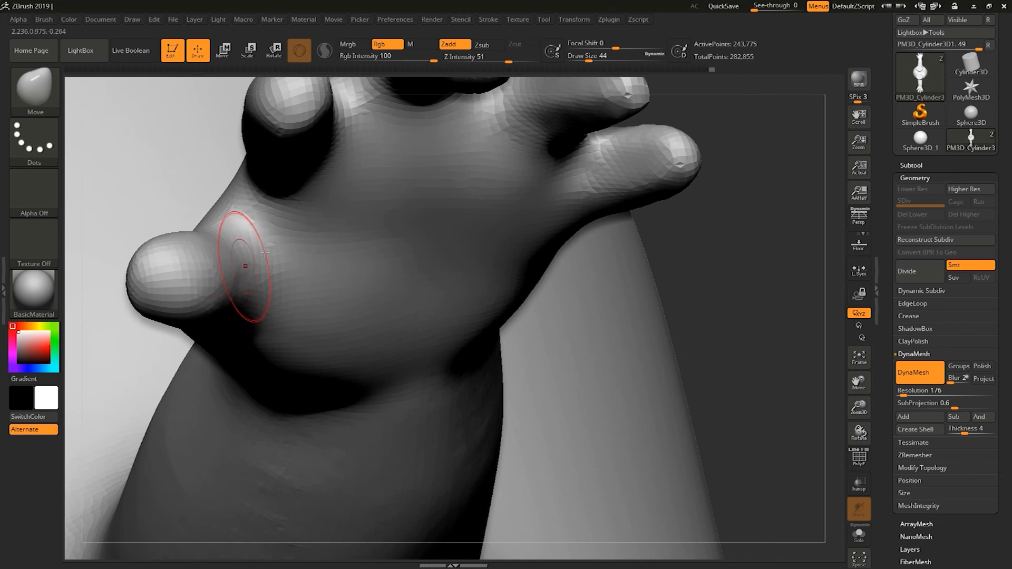
{"action": "mouse_move", "coordinate": [719, 258]}
{"action": "left_mouse_down"}
{"action": "mouse_move", "coordinate": [744, 185]}
{"action": "mouse_move", "coordinate": [721, 191]}
{"action": "left_mouse_up"}
{"action": "left_click_drag", "start_coordinate": [212, 288], "coordinate": [204, 306], "text": "shift"}
{"action": "left_click_drag", "start_coordinate": [542, 199], "coordinate": [483, 190]}
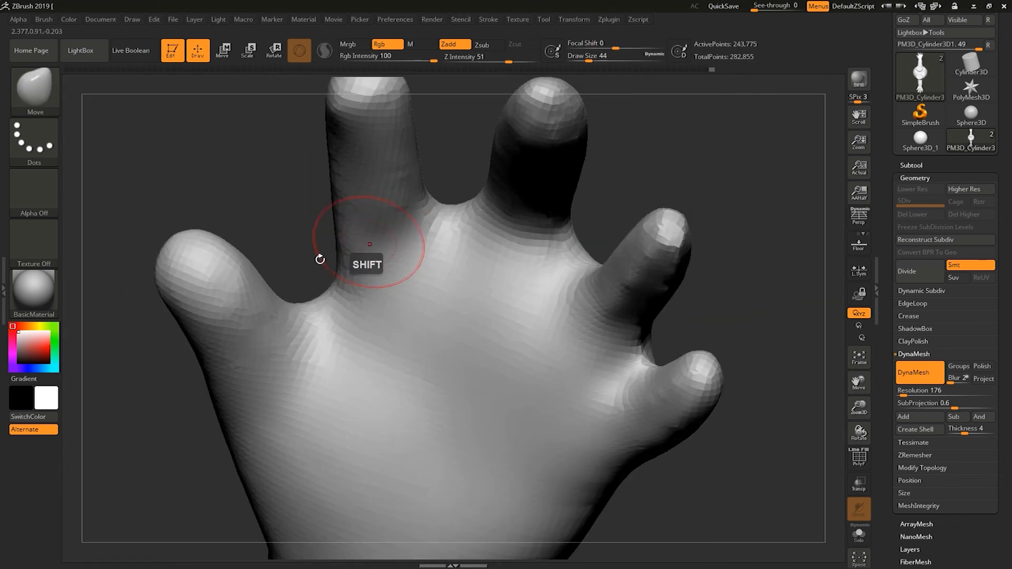
Smooth the middle finger and adjust its tip with the Move brush at draw size 46.
{"action": "mouse_move", "coordinate": [270, 179]}
{"action": "left_mouse_down", "text": "alt"}
{"action": "mouse_move", "coordinate": [245, 312]}
{"action": "mouse_move", "coordinate": [375, 226]}
{"action": "mouse_move", "coordinate": [343, 224]}
{"action": "mouse_move", "coordinate": [402, 203]}
{"action": "left_mouse_up", "text": "alt"}
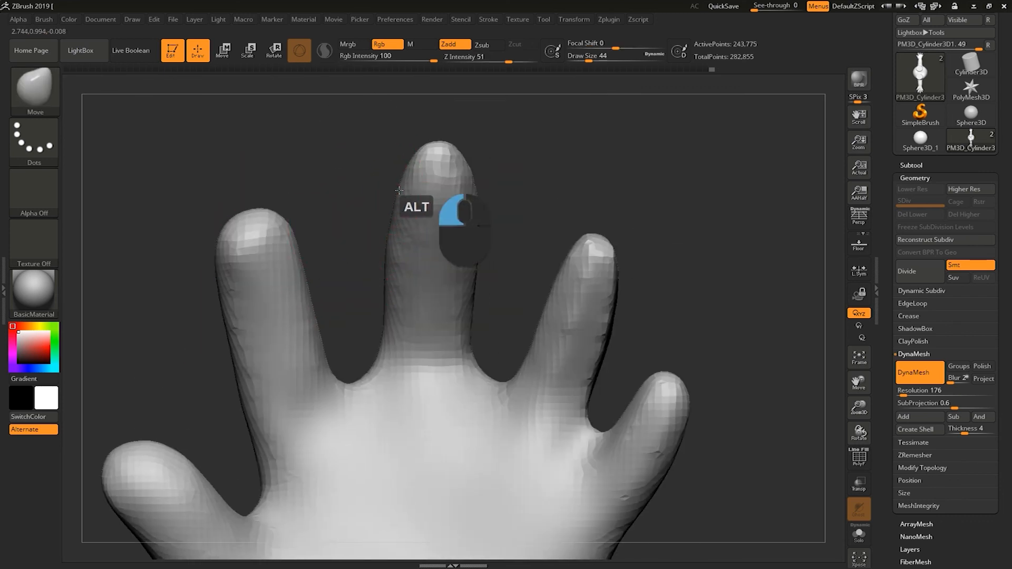
{"action": "left_click_drag", "start_coordinate": [401, 184], "coordinate": [399, 206], "text": "shift"}
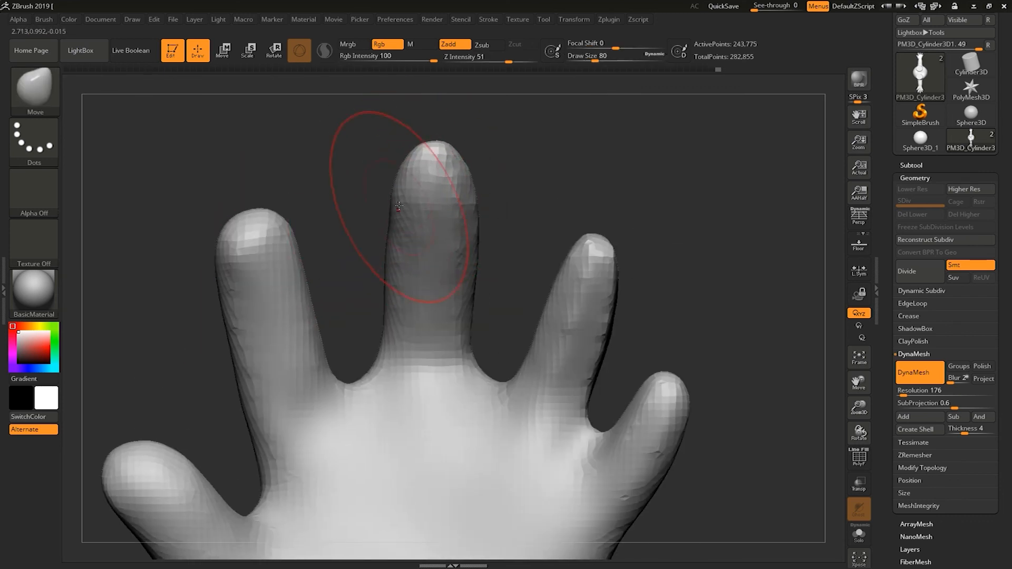
{"action": "left_click_drag", "start_coordinate": [450, 175], "coordinate": [446, 175]}
{"action": "left_click_drag", "start_coordinate": [463, 169], "coordinate": [475, 163]}
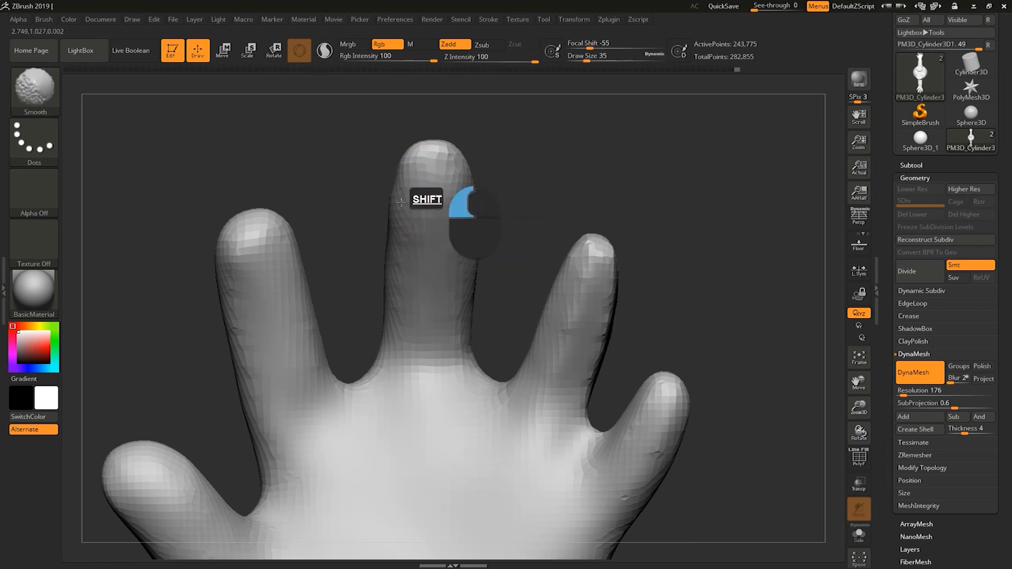
{"action": "left_click_drag", "start_coordinate": [498, 206], "coordinate": [485, 359]}
{"action": "key", "text": "s"}
{"action": "left_click_drag", "start_coordinate": [416, 246], "coordinate": [411, 247]}
{"action": "left_click_drag", "start_coordinate": [438, 295], "coordinate": [439, 314]}
{"action": "left_click_drag", "start_coordinate": [421, 262], "coordinate": [446, 254], "text": "shift"}
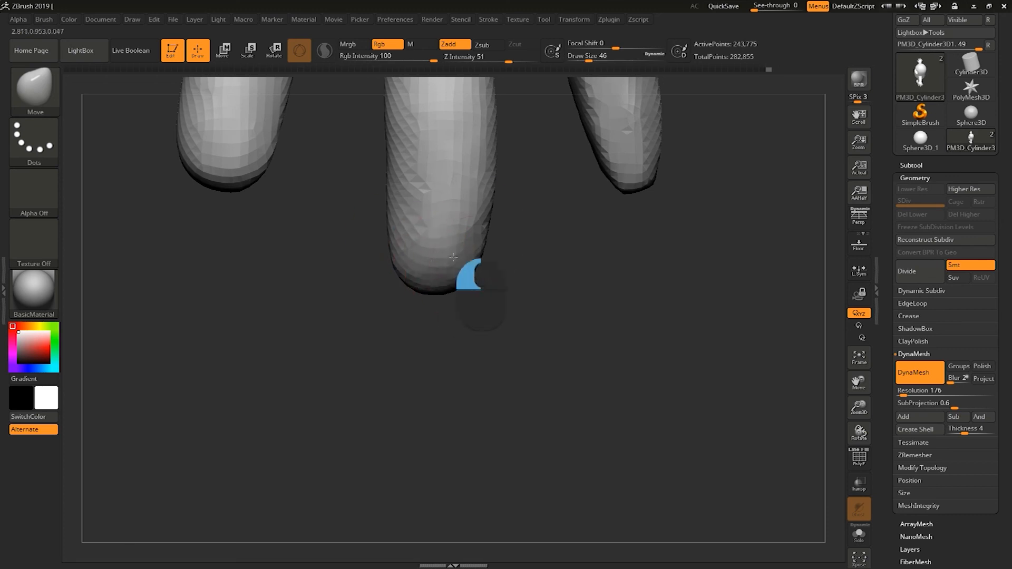
Set the Move brush draw size to 54 and refine the outlines of all fingers.
{"action": "mouse_move", "coordinate": [507, 287]}
{"action": "left_mouse_down"}
{"action": "mouse_move", "coordinate": [500, 163]}
{"action": "mouse_move", "coordinate": [498, 191]}
{"action": "left_mouse_up"}
{"action": "key", "text": "s"}
{"action": "mouse_move", "coordinate": [409, 190]}
{"action": "left_mouse_down"}
{"action": "mouse_move", "coordinate": [479, 185]}
{"action": "mouse_move", "coordinate": [734, 101]}
{"action": "left_mouse_up"}
{"action": "left_click_drag", "start_coordinate": [478, 164], "coordinate": [474, 165]}
{"action": "left_click_drag", "start_coordinate": [420, 160], "coordinate": [426, 167]}
{"action": "left_click_drag", "start_coordinate": [833, 139], "coordinate": [875, 163]}
{"action": "left_click_drag", "start_coordinate": [836, 174], "coordinate": [672, 217], "text": "alt"}
{"action": "mouse_move", "coordinate": [823, 190]}
{"action": "left_mouse_down", "text": "alt"}
{"action": "mouse_move", "coordinate": [818, 147]}
{"action": "mouse_move", "coordinate": [738, 248]}
{"action": "left_mouse_up", "text": "alt"}
{"action": "mouse_move", "coordinate": [738, 247]}
{"action": "left_mouse_down", "text": "alt"}
{"action": "mouse_move", "coordinate": [690, 272]}
{"action": "mouse_move", "coordinate": [684, 311]}
{"action": "left_mouse_up", "text": "alt"}
{"action": "left_click_drag", "start_coordinate": [390, 390], "coordinate": [399, 400]}
{"action": "left_click_drag", "start_coordinate": [627, 380], "coordinate": [664, 369]}
{"action": "left_click_drag", "start_coordinate": [454, 376], "coordinate": [456, 382]}
{"action": "left_click_drag", "start_coordinate": [638, 417], "coordinate": [606, 406]}
{"action": "left_click_drag", "start_coordinate": [396, 402], "coordinate": [393, 398]}
{"action": "mouse_move", "coordinate": [570, 464]}
{"action": "left_mouse_down"}
{"action": "mouse_move", "coordinate": [511, 277]}
{"action": "mouse_move", "coordinate": [488, 247]}
{"action": "left_mouse_up"}
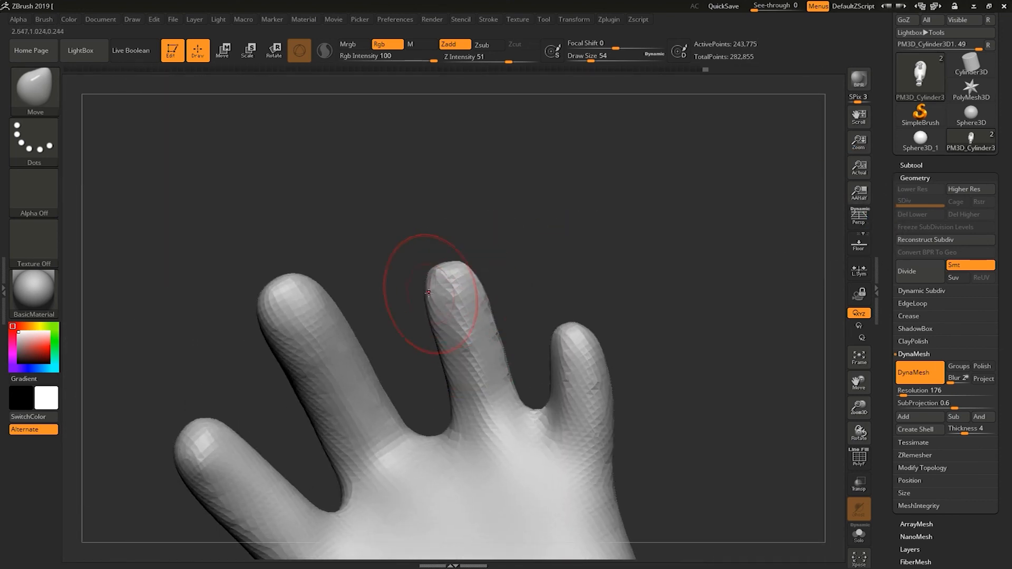
{"action": "left_click_drag", "start_coordinate": [456, 380], "coordinate": [461, 384]}
{"action": "mouse_move", "coordinate": [627, 296]}
{"action": "left_mouse_down"}
{"action": "mouse_move", "coordinate": [643, 437]}
{"action": "mouse_move", "coordinate": [607, 400]}
{"action": "left_mouse_up"}
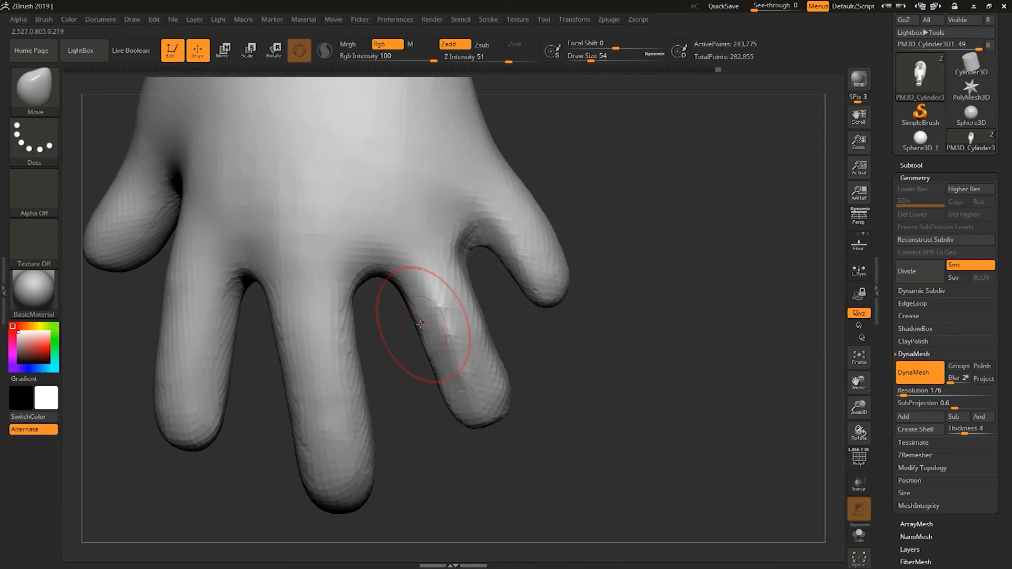
Switch to the ClayBuildup brush at draw size 54 and build up clay between and along the fingers.
{"action": "key", "text": "b"}
{"action": "key", "text": "c"}
{"action": "key", "text": "b"}
{"action": "left_click_drag", "start_coordinate": [445, 289], "coordinate": [489, 398], "text": "shift"}
{"action": "left_click_drag", "start_coordinate": [570, 417], "coordinate": [532, 337]}
{"action": "left_click_drag", "start_coordinate": [459, 293], "coordinate": [448, 303], "text": "shift"}
{"action": "left_click_drag", "start_coordinate": [369, 185], "coordinate": [369, 153]}
{"action": "left_click_drag", "start_coordinate": [448, 306], "coordinate": [488, 294]}
{"action": "left_click_drag", "start_coordinate": [369, 168], "coordinate": [379, 216]}
{"action": "mouse_move", "coordinate": [409, 311]}
{"action": "left_mouse_down"}
{"action": "mouse_move", "coordinate": [391, 325]}
{"action": "mouse_move", "coordinate": [411, 311]}
{"action": "left_mouse_up"}
{"action": "left_click_drag", "start_coordinate": [420, 233], "coordinate": [522, 253]}
{"action": "left_click_drag", "start_coordinate": [374, 288], "coordinate": [363, 311]}
{"action": "left_click_drag", "start_coordinate": [251, 443], "coordinate": [397, 253]}
{"action": "left_click_drag", "start_coordinate": [377, 284], "coordinate": [404, 364]}
{"action": "left_click_drag", "start_coordinate": [420, 285], "coordinate": [448, 253]}
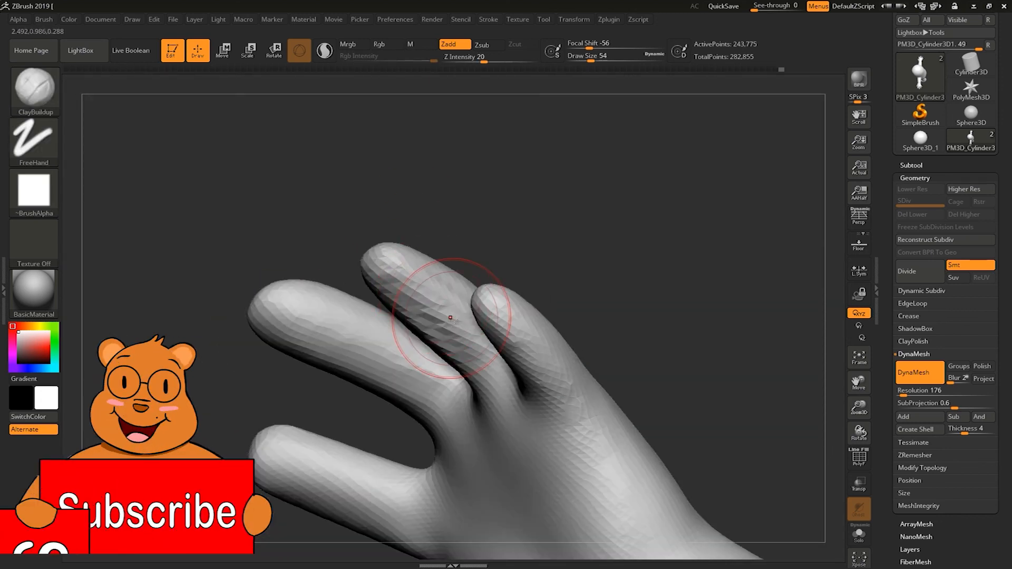
{"action": "left_click_drag", "start_coordinate": [370, 185], "coordinate": [448, 211]}
{"action": "left_click_drag", "start_coordinate": [422, 317], "coordinate": [443, 352], "text": "shift"}
{"action": "left_click_drag", "start_coordinate": [459, 158], "coordinate": [527, 222]}
{"action": "left_click_drag", "start_coordinate": [527, 222], "coordinate": [448, 254]}
{"action": "left_click_drag", "start_coordinate": [369, 311], "coordinate": [380, 330], "text": "shift"}
{"action": "mouse_move", "coordinate": [527, 211]}
{"action": "left_mouse_down"}
{"action": "mouse_move", "coordinate": [580, 237]}
{"action": "mouse_move", "coordinate": [546, 195]}
{"action": "mouse_move", "coordinate": [569, 263]}
{"action": "left_mouse_up"}
Reduce the ClayBuildup draw size to 25 and add clay around the fingertips and finger joints.
{"action": "key", "text": "s"}
{"action": "left_click_drag", "start_coordinate": [450, 257], "coordinate": [442, 258]}
{"action": "left_click_drag", "start_coordinate": [323, 269], "coordinate": [409, 231]}
{"action": "left_click_drag", "start_coordinate": [580, 211], "coordinate": [527, 253]}
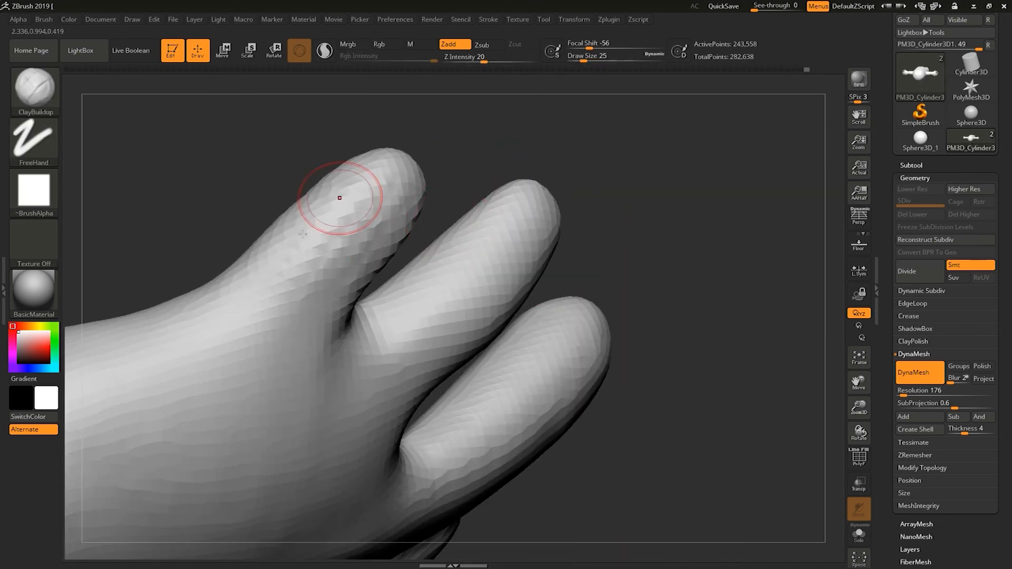
{"action": "left_click_drag", "start_coordinate": [339, 199], "coordinate": [317, 222]}
{"action": "left_click_drag", "start_coordinate": [632, 211], "coordinate": [475, 238]}
{"action": "left_click_drag", "start_coordinate": [269, 284], "coordinate": [264, 301], "text": "shift"}
{"action": "left_click_drag", "start_coordinate": [806, 158], "coordinate": [765, 248], "text": "alt"}
{"action": "mouse_move", "coordinate": [764, 248]}
{"action": "left_mouse_down", "text": "alt"}
{"action": "mouse_move", "coordinate": [720, 304]}
{"action": "mouse_move", "coordinate": [726, 312]}
{"action": "left_mouse_up", "text": "alt"}
{"action": "left_click_drag", "start_coordinate": [383, 285], "coordinate": [415, 260], "text": "shift"}
{"action": "mouse_move", "coordinate": [554, 211]}
{"action": "left_mouse_down"}
{"action": "mouse_move", "coordinate": [379, 239]}
{"action": "mouse_move", "coordinate": [465, 247]}
{"action": "mouse_move", "coordinate": [416, 290]}
{"action": "left_mouse_up"}
Enlarge the brush to draw size 65 and smooth the back of the hand near the wrist.
{"action": "key", "text": "s"}
{"action": "left_click_drag", "start_coordinate": [401, 290], "coordinate": [444, 300]}
{"action": "left_click_drag", "start_coordinate": [366, 330], "coordinate": [407, 322], "text": "shift"}
{"action": "left_click_drag", "start_coordinate": [421, 137], "coordinate": [438, 253]}
{"action": "left_click_drag", "start_coordinate": [436, 314], "coordinate": [417, 369]}
{"action": "key", "text": "s"}
{"action": "left_click_drag", "start_coordinate": [382, 357], "coordinate": [387, 357]}
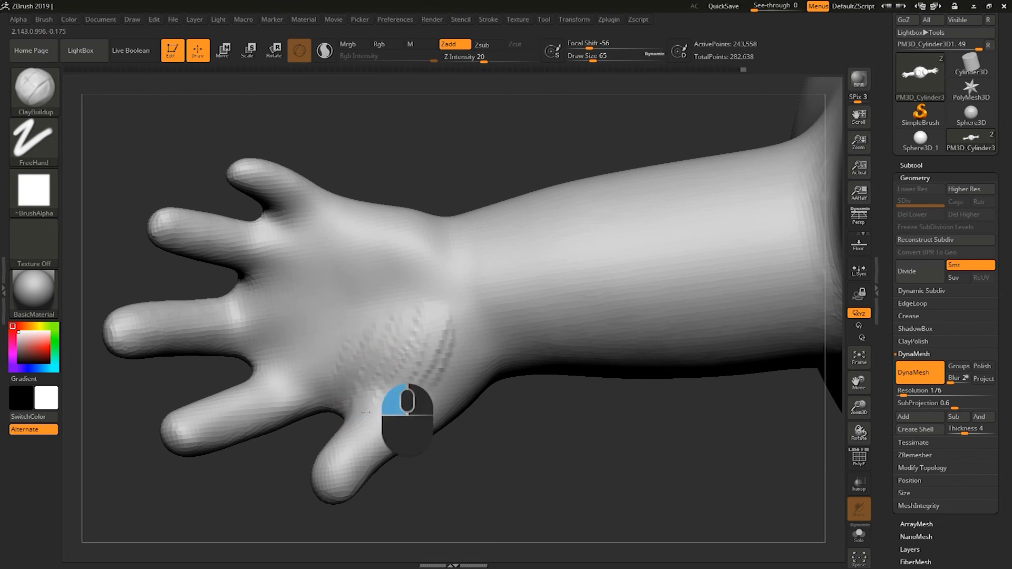
{"action": "mouse_move", "coordinate": [443, 401]}
{"action": "left_mouse_down", "text": "shift"}
{"action": "mouse_move", "coordinate": [401, 408]}
{"action": "mouse_move", "coordinate": [415, 399]}
{"action": "left_mouse_up", "text": "shift"}
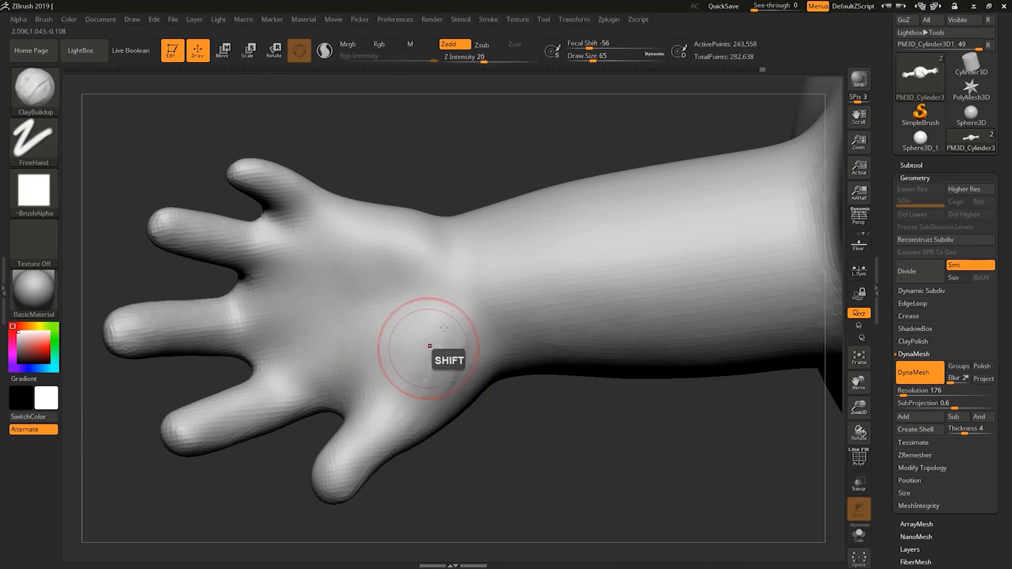
{"action": "mouse_move", "coordinate": [453, 323]}
{"action": "left_mouse_down", "text": "shift"}
{"action": "mouse_move", "coordinate": [463, 277]}
{"action": "mouse_move", "coordinate": [413, 288]}
{"action": "mouse_move", "coordinate": [411, 235]}
{"action": "left_mouse_up", "text": "shift"}
{"action": "left_click_drag", "start_coordinate": [406, 153], "coordinate": [422, 176], "text": "alt"}
Set the draw size to 39 and add clay across the back of the hand and thumb base.
{"action": "key", "text": "s"}
{"action": "mouse_move", "coordinate": [345, 282]}
{"action": "left_mouse_down"}
{"action": "mouse_move", "coordinate": [365, 293]}
{"action": "mouse_move", "coordinate": [320, 270]}
{"action": "mouse_move", "coordinate": [410, 271]}
{"action": "left_mouse_up"}
{"action": "mouse_move", "coordinate": [316, 332]}
{"action": "left_mouse_down"}
{"action": "mouse_move", "coordinate": [337, 305]}
{"action": "mouse_move", "coordinate": [346, 337]}
{"action": "mouse_move", "coordinate": [380, 306]}
{"action": "left_mouse_up"}
{"action": "left_click_drag", "start_coordinate": [459, 194], "coordinate": [428, 203]}
{"action": "mouse_move", "coordinate": [363, 253]}
{"action": "left_mouse_down", "text": "shift"}
{"action": "mouse_move", "coordinate": [344, 237]}
{"action": "mouse_move", "coordinate": [387, 263]}
{"action": "left_mouse_up", "text": "shift"}
{"action": "left_click_drag", "start_coordinate": [430, 174], "coordinate": [453, 211], "text": "shift"}
{"action": "left_click_drag", "start_coordinate": [449, 185], "coordinate": [421, 211], "text": "alt"}
{"action": "mouse_move", "coordinate": [324, 354]}
{"action": "left_mouse_down"}
{"action": "mouse_move", "coordinate": [364, 378]}
{"action": "mouse_move", "coordinate": [354, 324]}
{"action": "mouse_move", "coordinate": [329, 364]}
{"action": "left_mouse_up"}
{"action": "mouse_move", "coordinate": [337, 408]}
{"action": "left_mouse_down"}
{"action": "mouse_move", "coordinate": [386, 405]}
{"action": "mouse_move", "coordinate": [382, 422]}
{"action": "mouse_move", "coordinate": [353, 418]}
{"action": "left_mouse_up"}
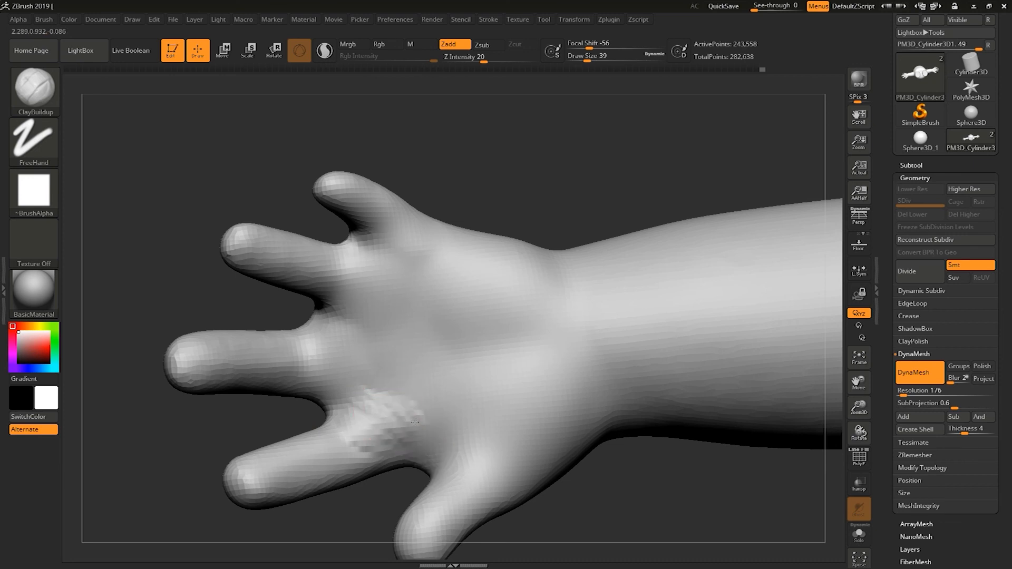
Continue building up and smoothing the palm and underside of the hand from below.
{"action": "mouse_move", "coordinate": [417, 419]}
{"action": "left_mouse_down", "text": "shift"}
{"action": "mouse_move", "coordinate": [386, 404]}
{"action": "mouse_move", "coordinate": [371, 439]}
{"action": "mouse_move", "coordinate": [349, 422]}
{"action": "mouse_move", "coordinate": [391, 411]}
{"action": "left_mouse_up", "text": "shift"}
{"action": "mouse_move", "coordinate": [408, 258]}
{"action": "left_mouse_down", "text": "shift"}
{"action": "mouse_move", "coordinate": [330, 464]}
{"action": "mouse_move", "coordinate": [325, 452]}
{"action": "left_mouse_up", "text": "shift"}
{"action": "mouse_move", "coordinate": [504, 195]}
{"action": "left_mouse_down", "text": "shift"}
{"action": "mouse_move", "coordinate": [566, 220]}
{"action": "mouse_move", "coordinate": [560, 227]}
{"action": "left_mouse_up", "text": "shift"}
{"action": "left_click_drag", "start_coordinate": [835, 148], "coordinate": [659, 79], "text": "alt"}
{"action": "left_click_drag", "start_coordinate": [601, 185], "coordinate": [618, 257]}
{"action": "mouse_move", "coordinate": [660, 215]}
{"action": "left_mouse_down", "text": "alt"}
{"action": "mouse_move", "coordinate": [596, 237]}
{"action": "mouse_move", "coordinate": [687, 204]}
{"action": "left_mouse_up", "text": "alt"}
{"action": "left_click_drag", "start_coordinate": [516, 301], "coordinate": [517, 352], "text": "shift"}
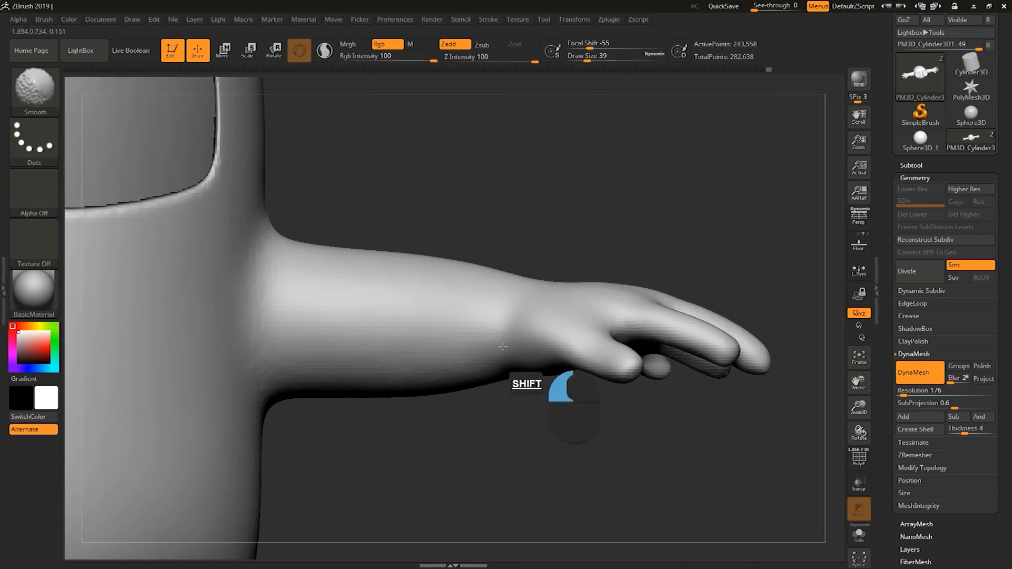
{"action": "mouse_move", "coordinate": [604, 232]}
{"action": "left_mouse_down", "text": "alt"}
{"action": "mouse_move", "coordinate": [629, 163]}
{"action": "mouse_move", "coordinate": [615, 159]}
{"action": "mouse_move", "coordinate": [637, 169]}
{"action": "mouse_move", "coordinate": [608, 188]}
{"action": "left_mouse_up", "text": "alt"}
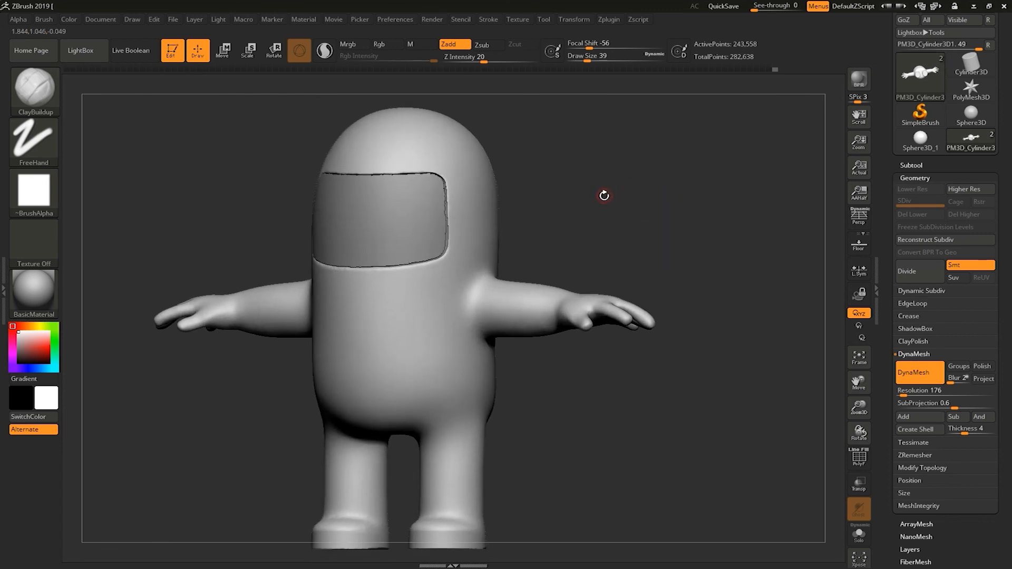